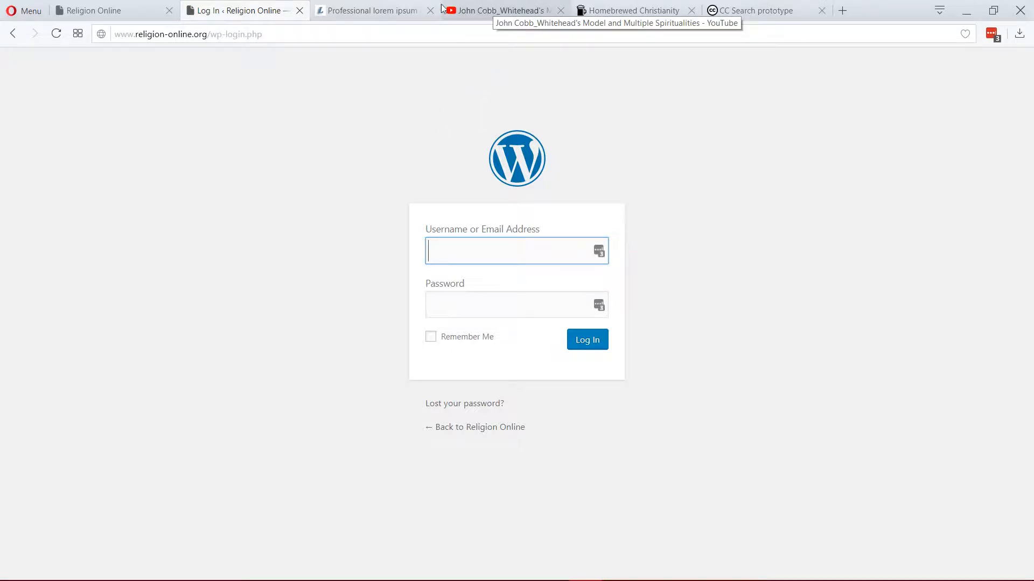
# Examine the YouTube page of the video "Whitehead's Model and Multiple Spiritualities" as an example of audiovisual content.
pyautogui.click(506, 10)
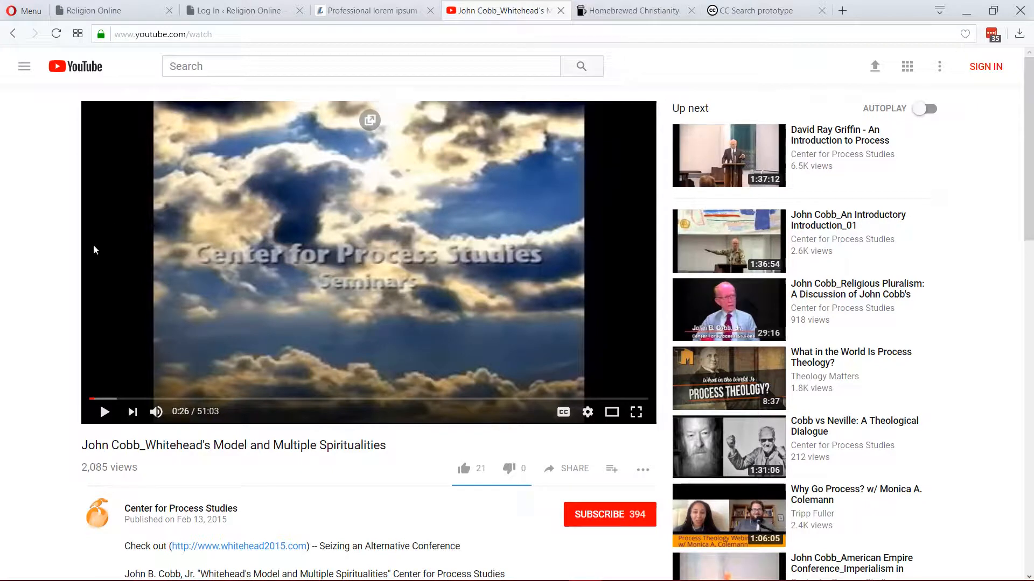
pyautogui.scroll(-3, 510, 357)
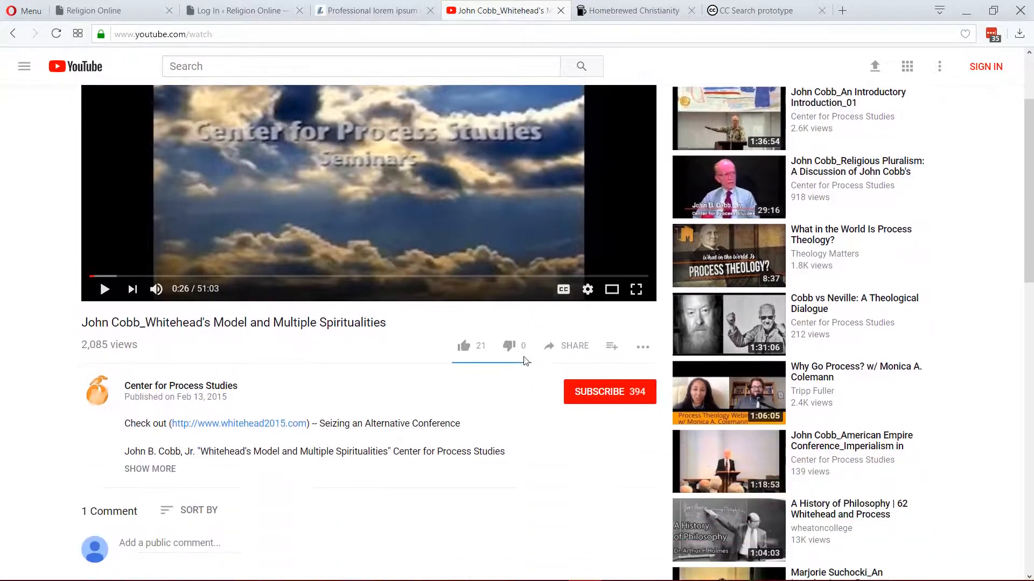
pyautogui.scroll(3, 517, 359)
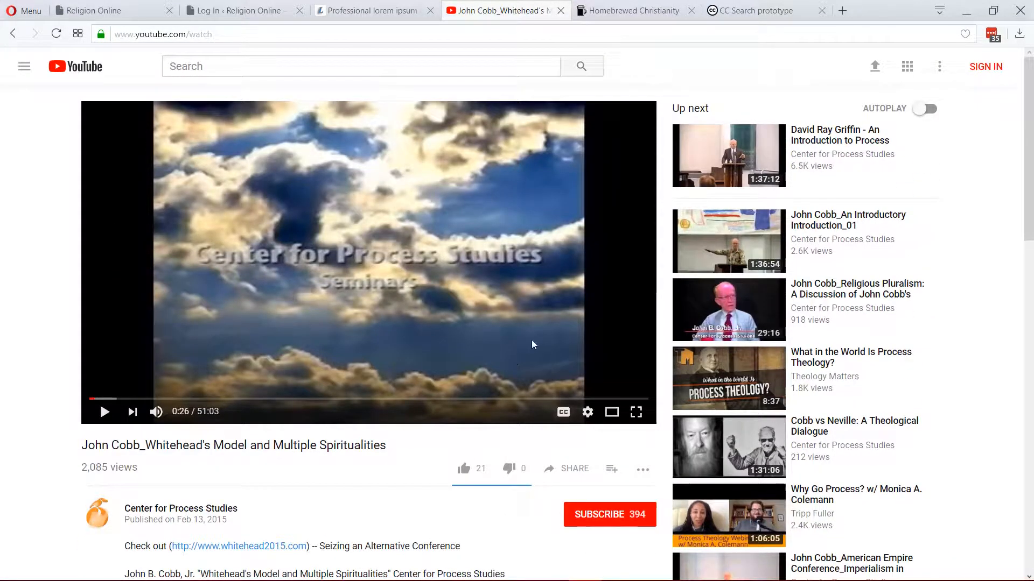
pyautogui.click(628, 12)
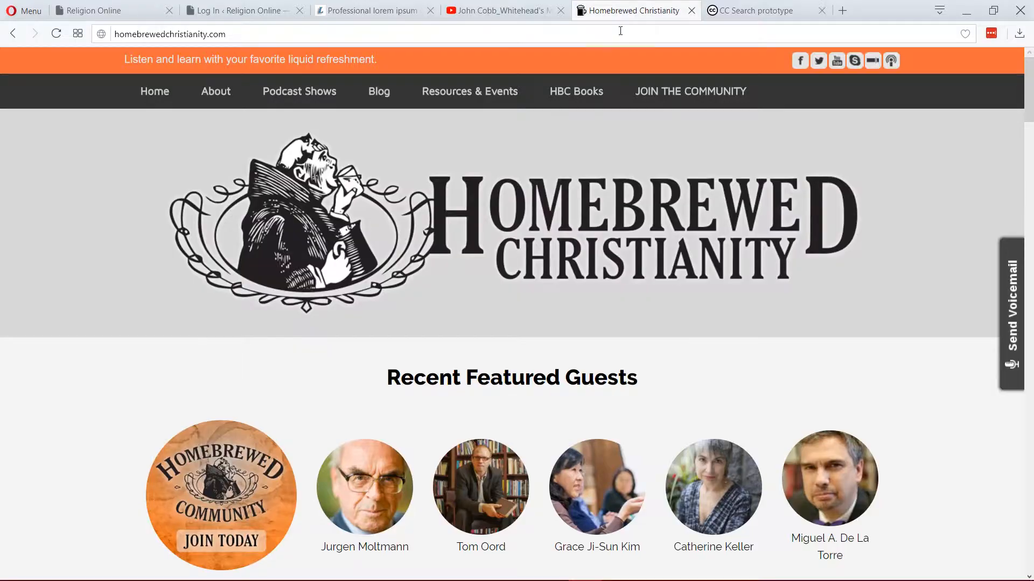
pyautogui.click(508, 11)
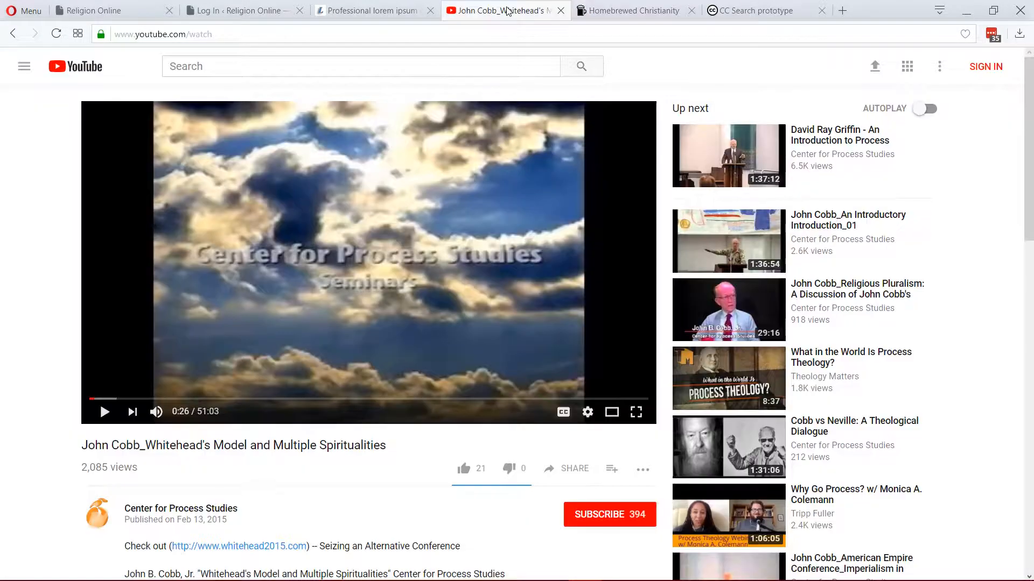
# Open the Homebrewed Christianity episode "The Crucified God with Jurgen Moltmann!" and examine its audio player and post.
pyautogui.click(643, 13)
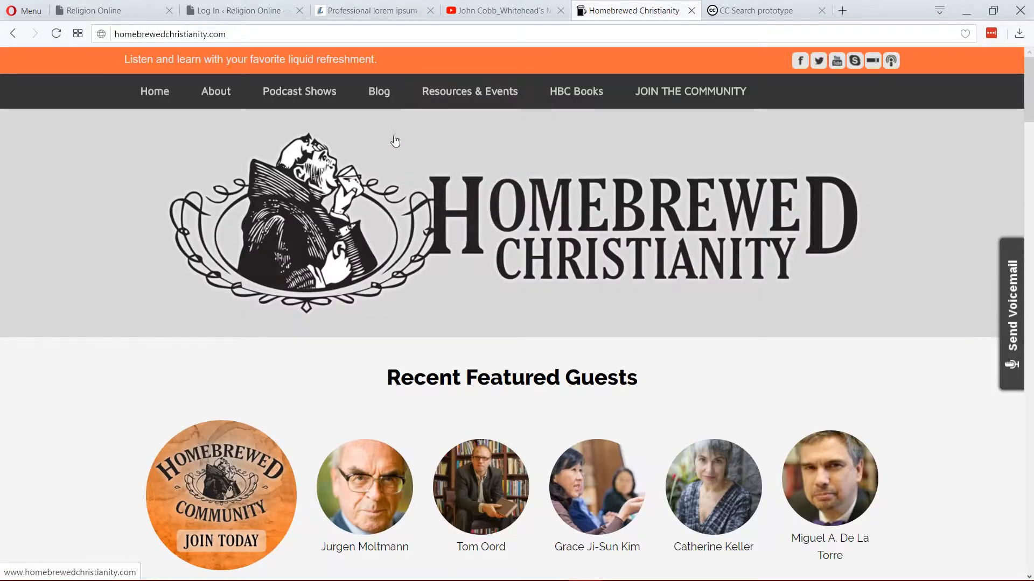
pyautogui.moveTo(316, 99)
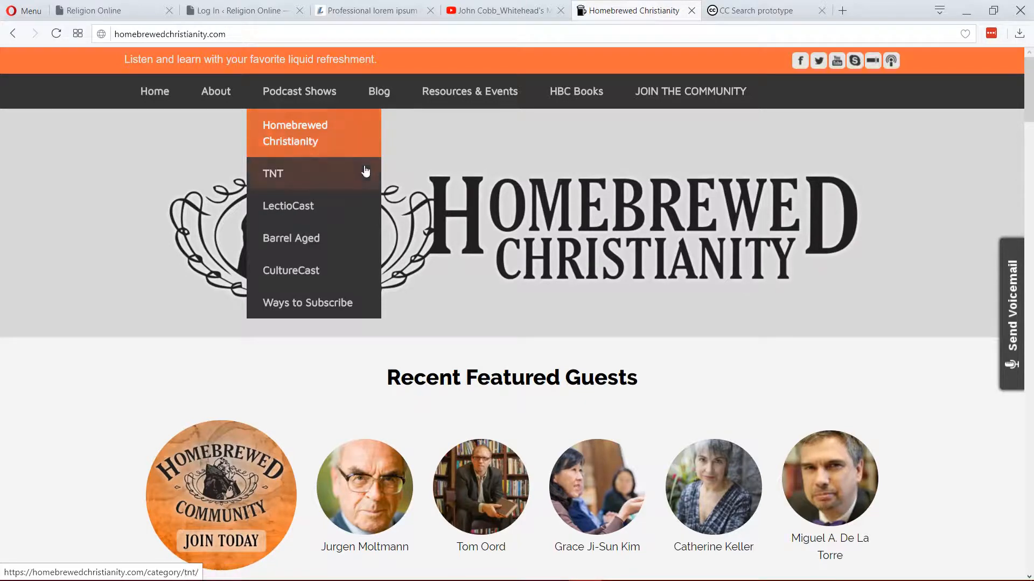
pyautogui.scroll(-3, 754, 347)
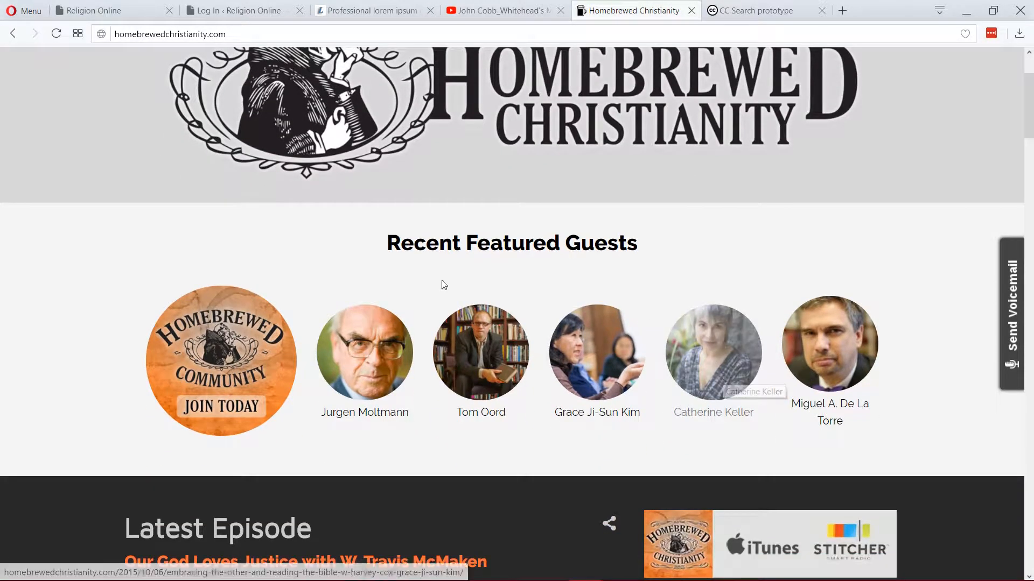
pyautogui.scroll(3, 379, 282)
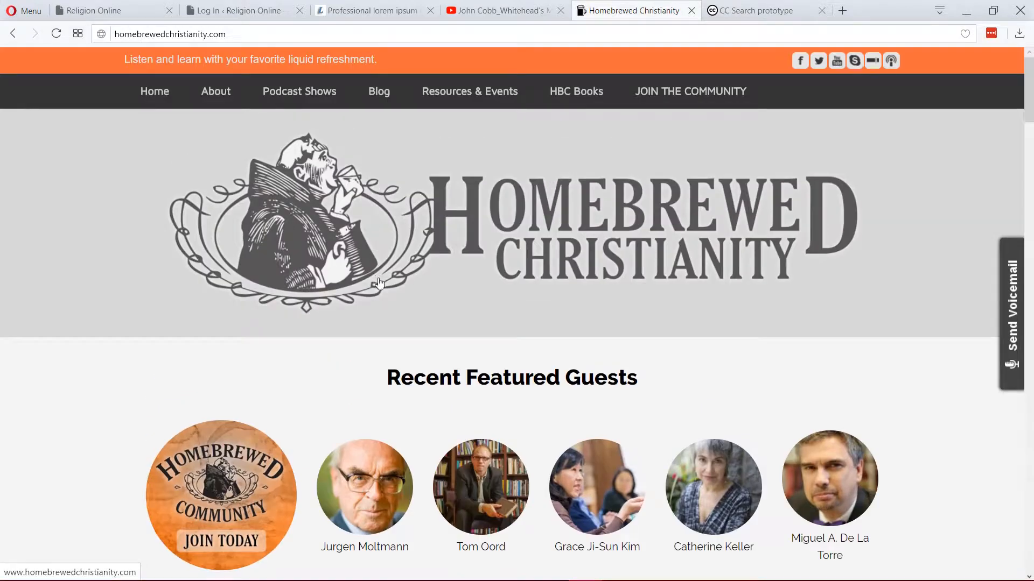
pyautogui.click(370, 468)
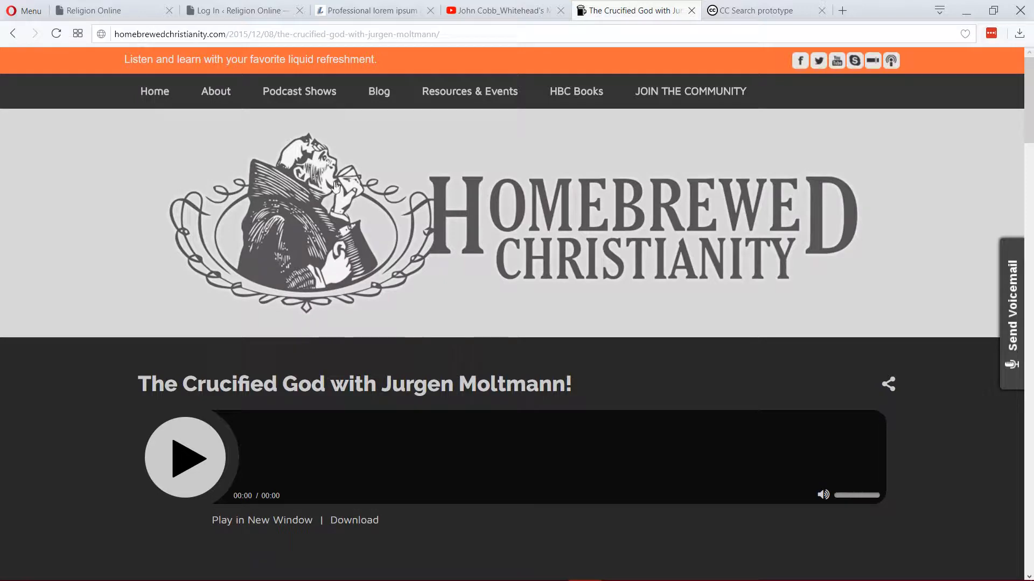
pyautogui.scroll(-3, 169, 272)
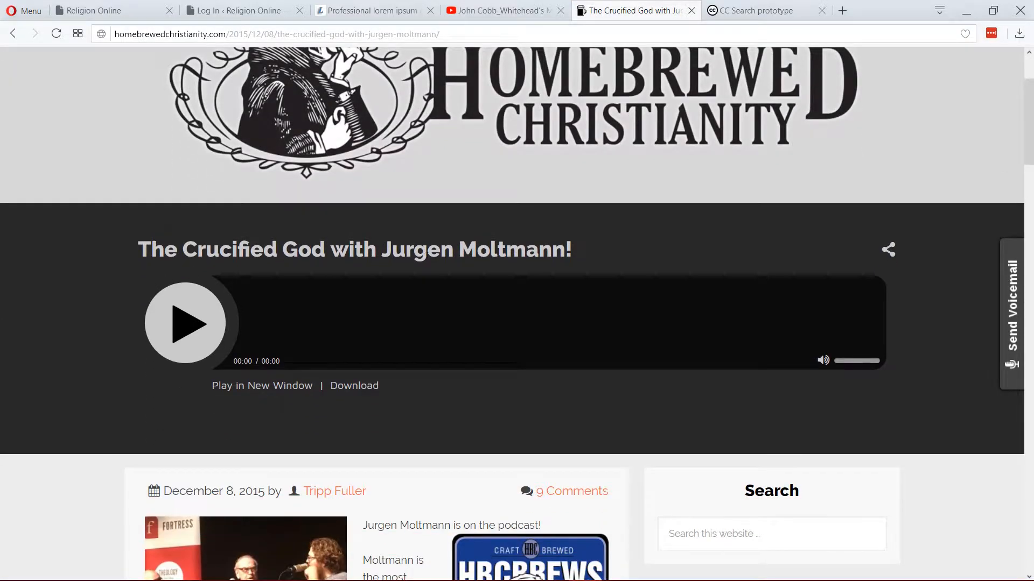
pyautogui.scroll(-2, 121, 331)
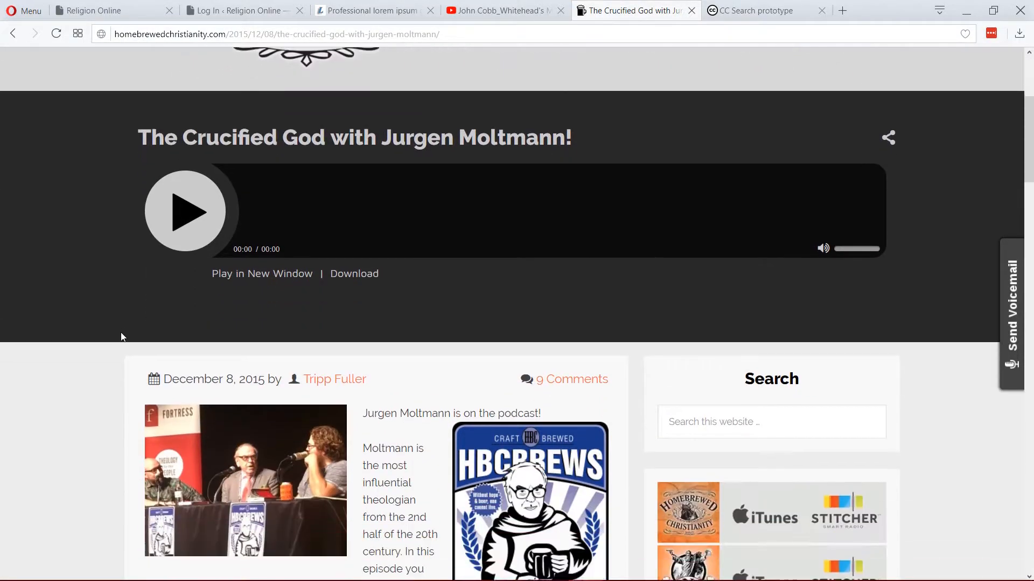
pyautogui.scroll(2, 122, 331)
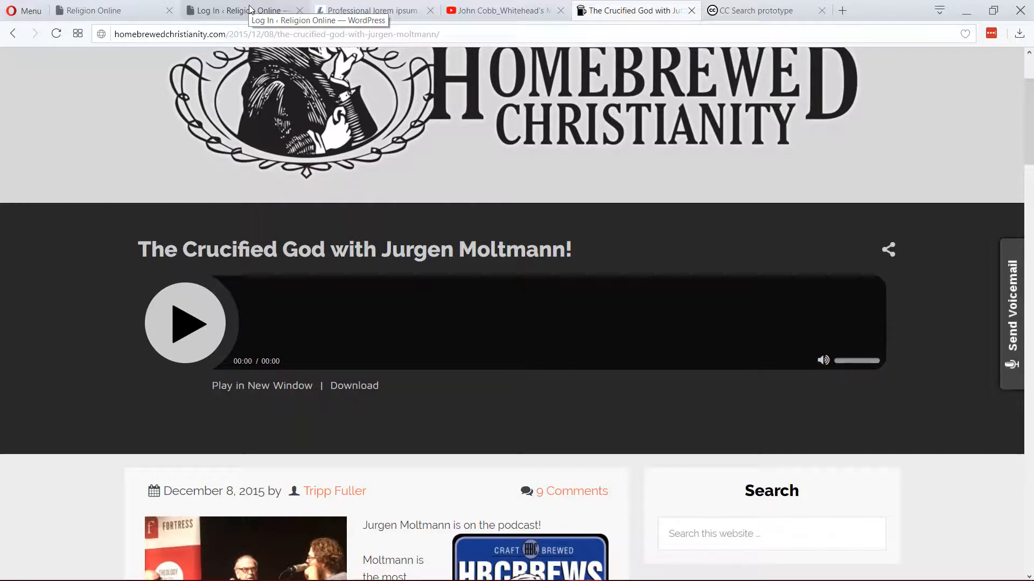
# Look over the lorem ipsum generator and the Creative Commons image search pages that are already open.
pyautogui.click(317, 10)
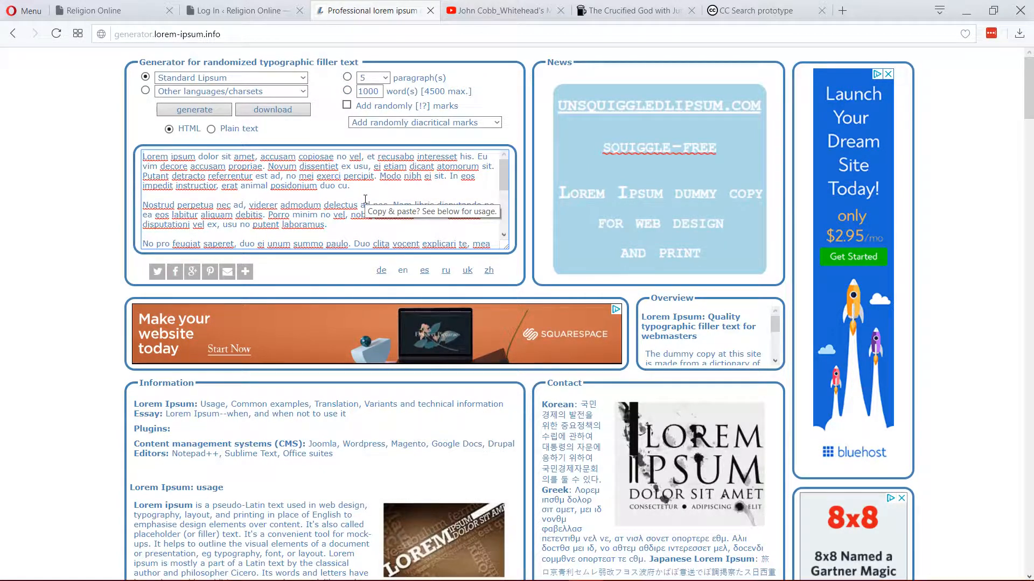
pyautogui.click(263, 7)
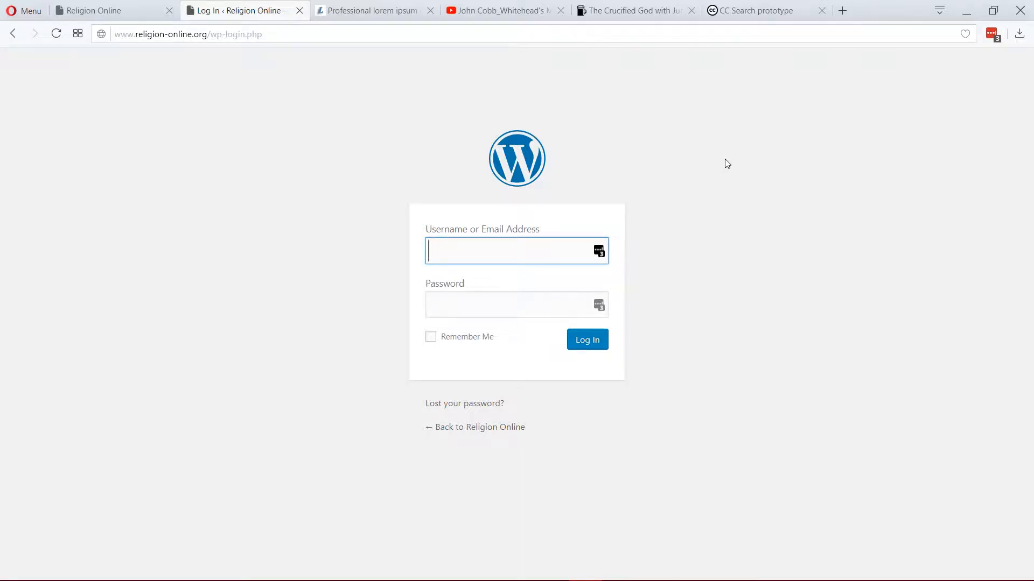
pyautogui.click(751, 13)
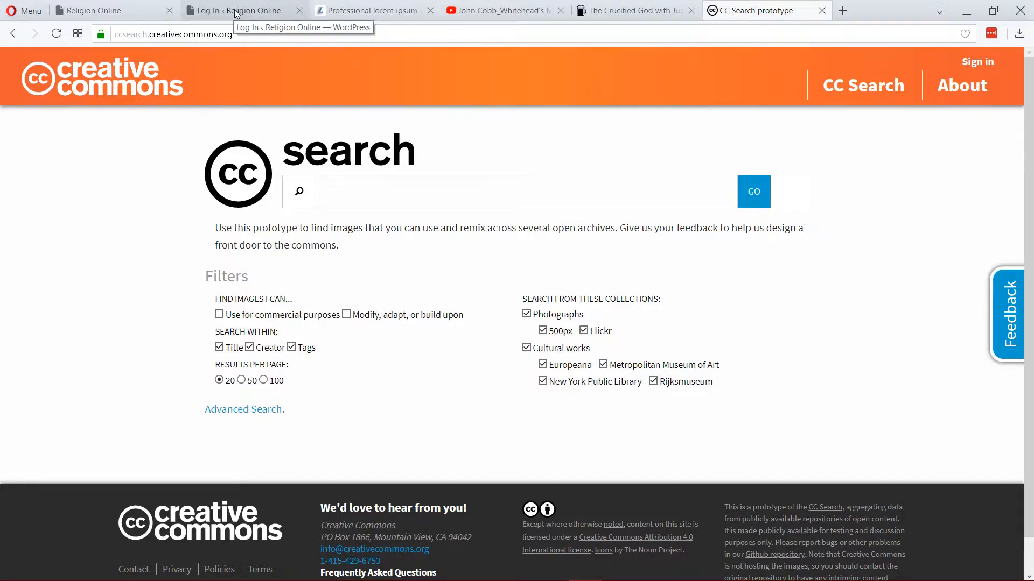
pyautogui.click(490, 9)
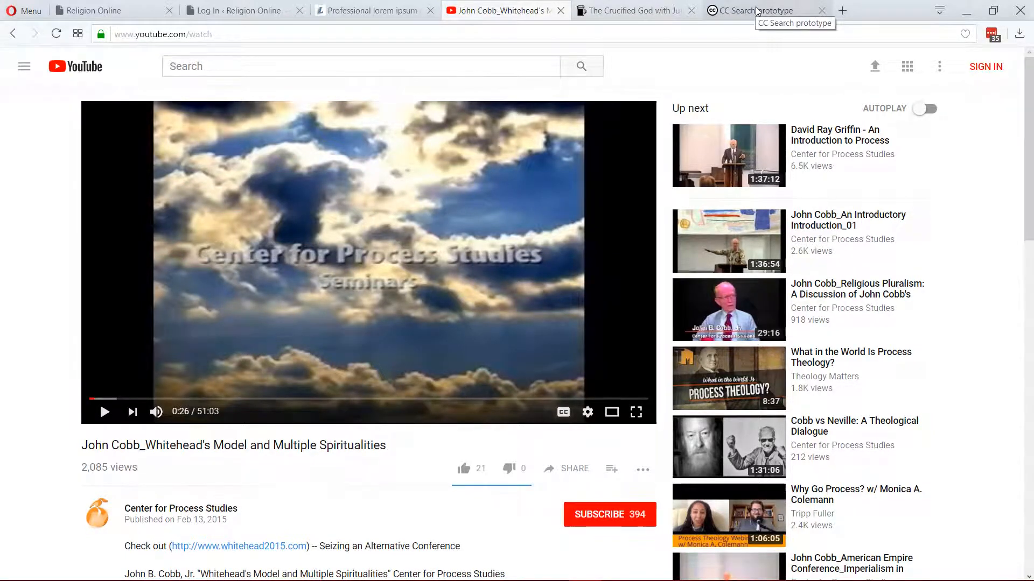
pyautogui.click(734, 11)
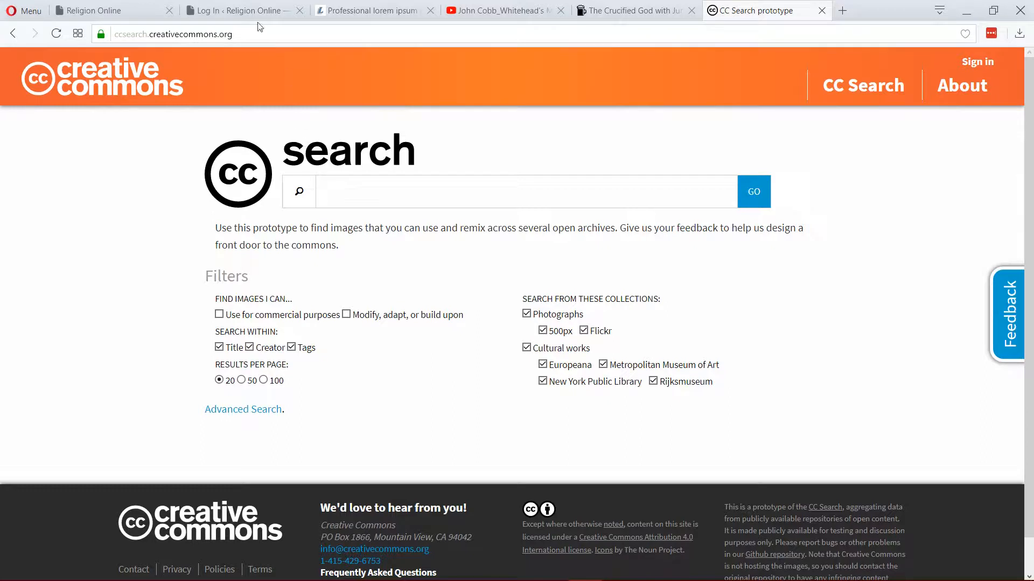
# Return to the Religion Online WordPress login page and enter the account username.
pyautogui.click(246, 10)
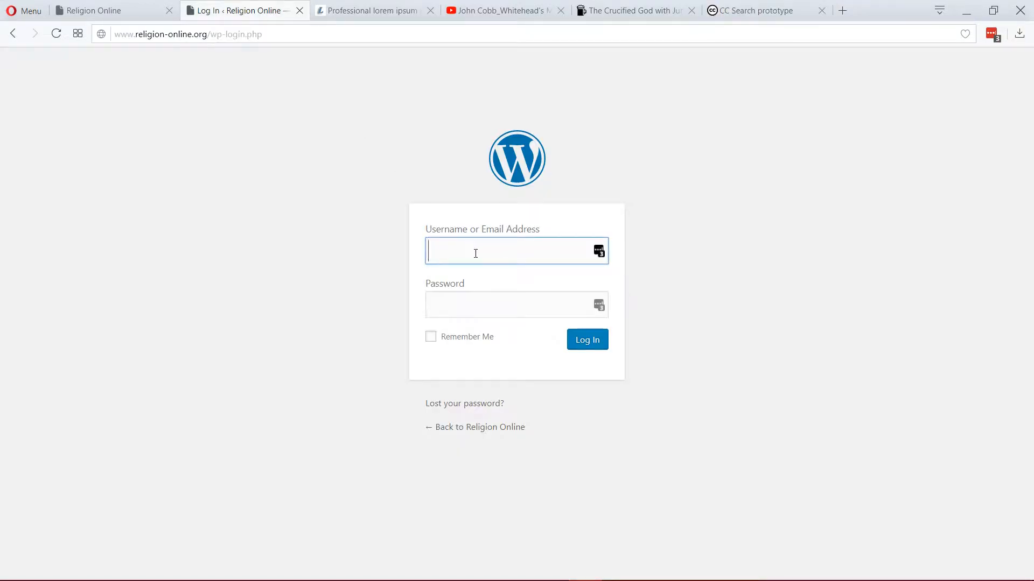
pyautogui.write('richard')
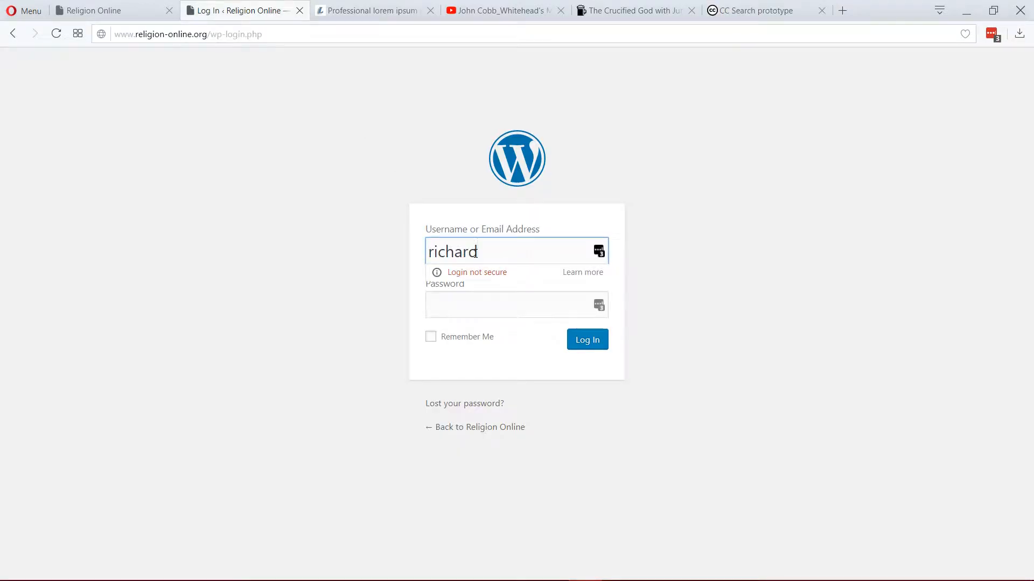
pyautogui.press('Tab')
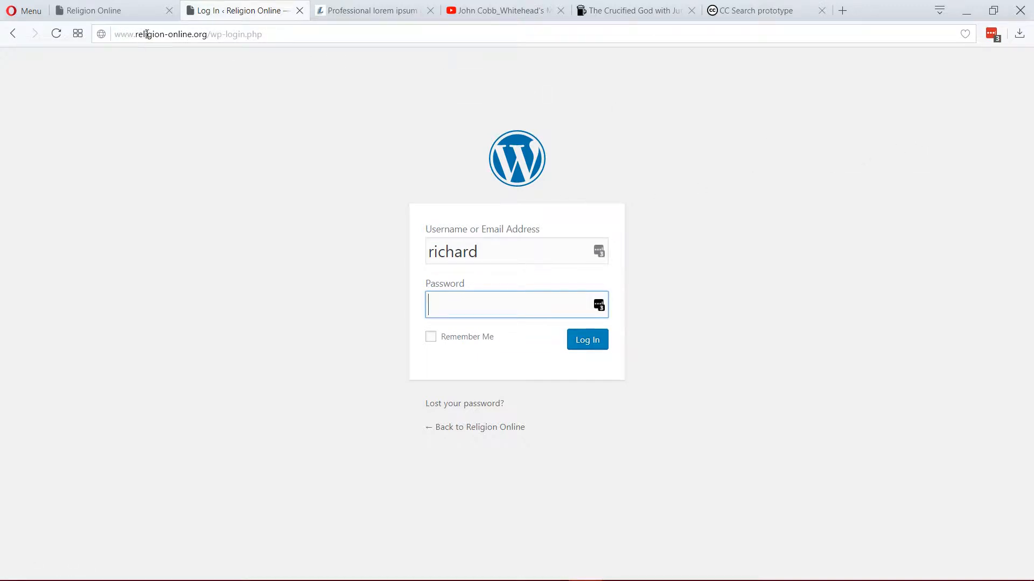
pyautogui.moveTo(275, 34); pyautogui.dragTo(113, 38)
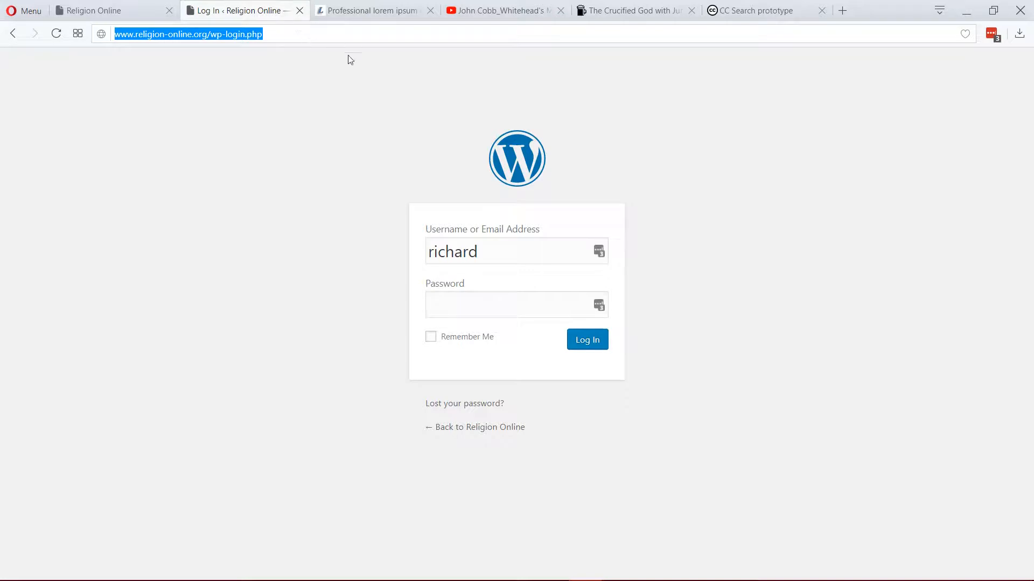
pyautogui.click(461, 306)
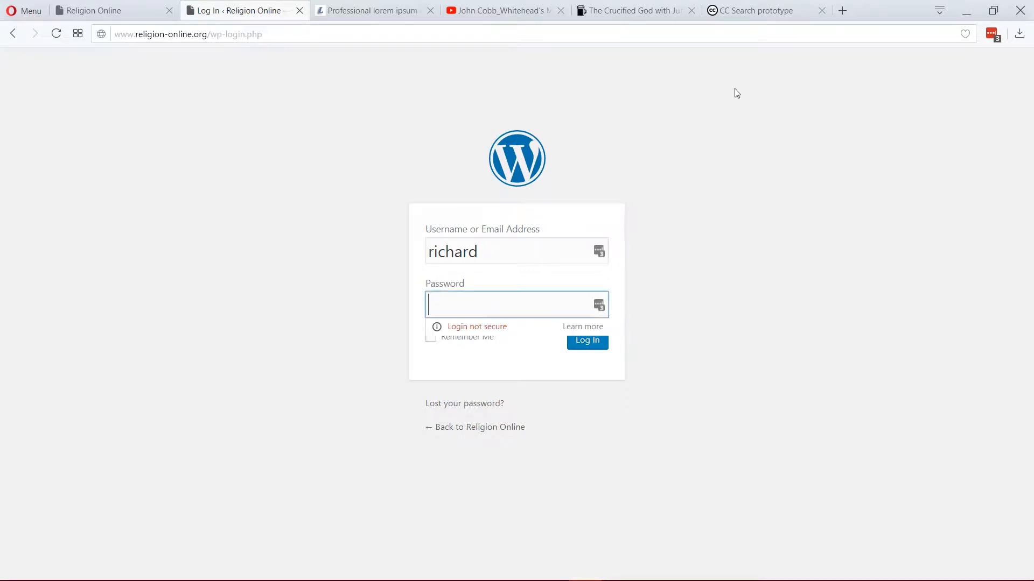
# Log in with the account password copied from the password manager entry, and decline the browser's offer to save it.
pyautogui.click(993, 36)
pyautogui.click(985, 243)
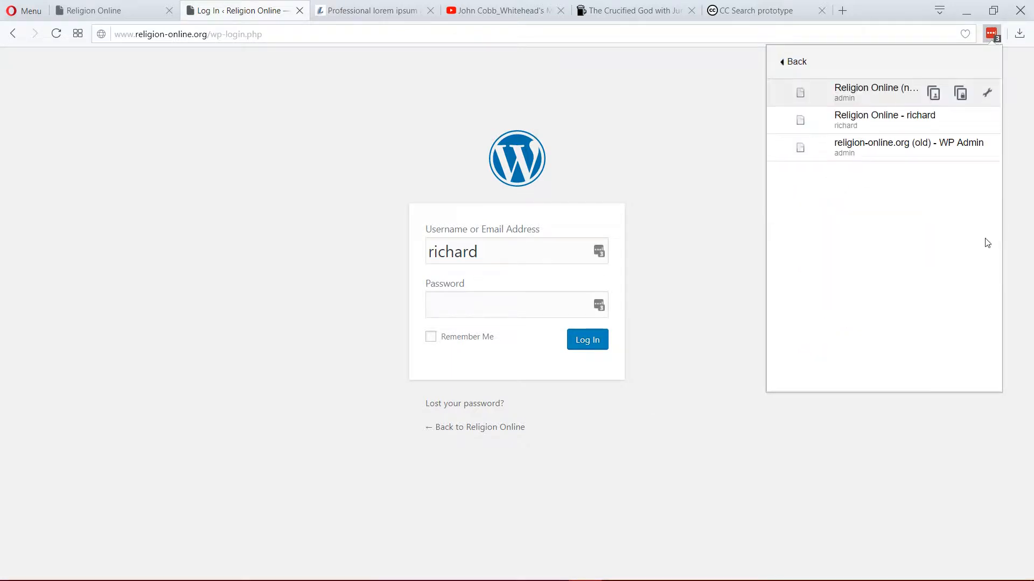
pyautogui.click(996, 127)
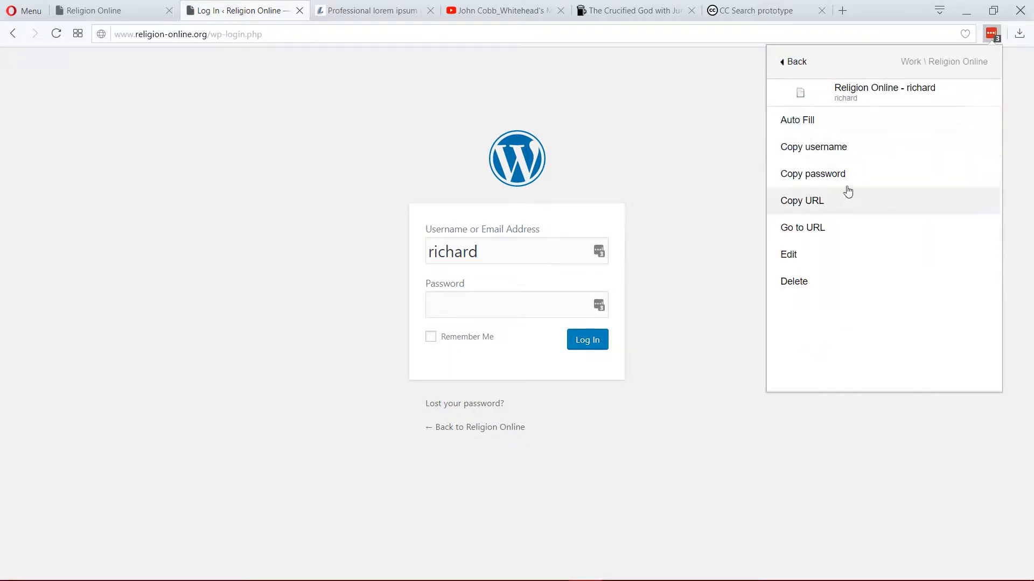
pyautogui.click(820, 176)
pyautogui.click(459, 303)
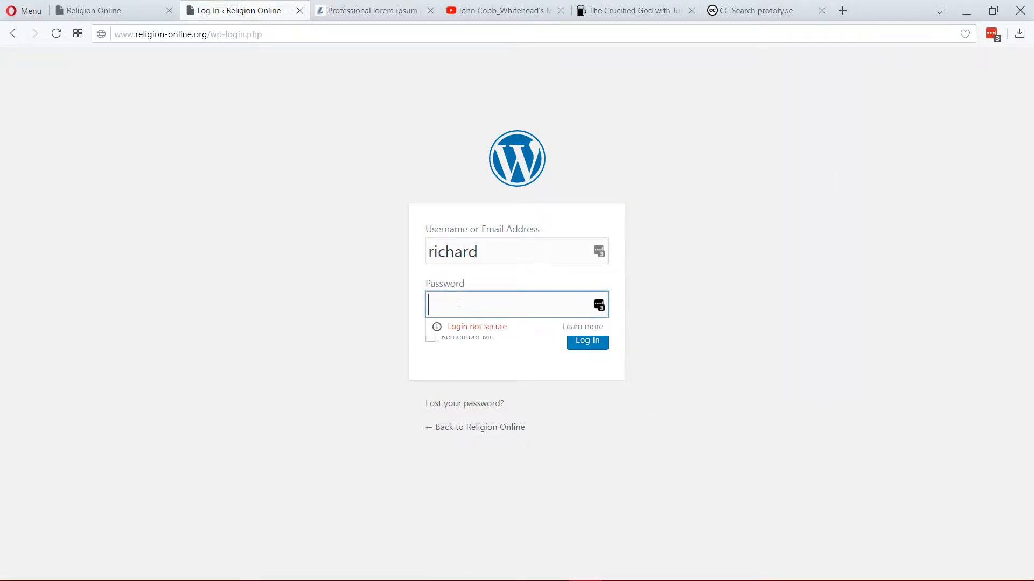
pyautogui.hotkey('ctrl', 'v')
pyautogui.click(588, 346)
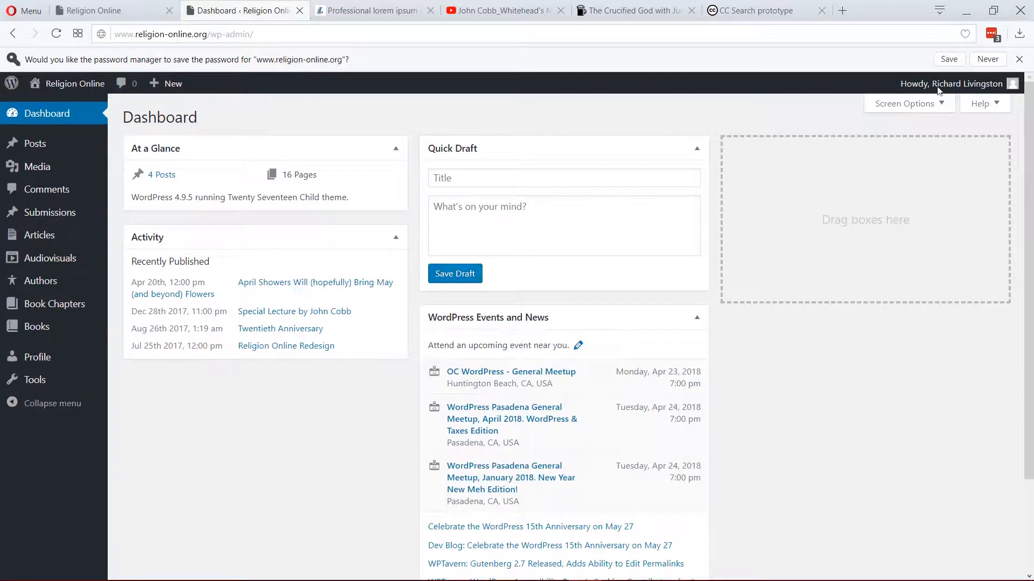
pyautogui.click(988, 59)
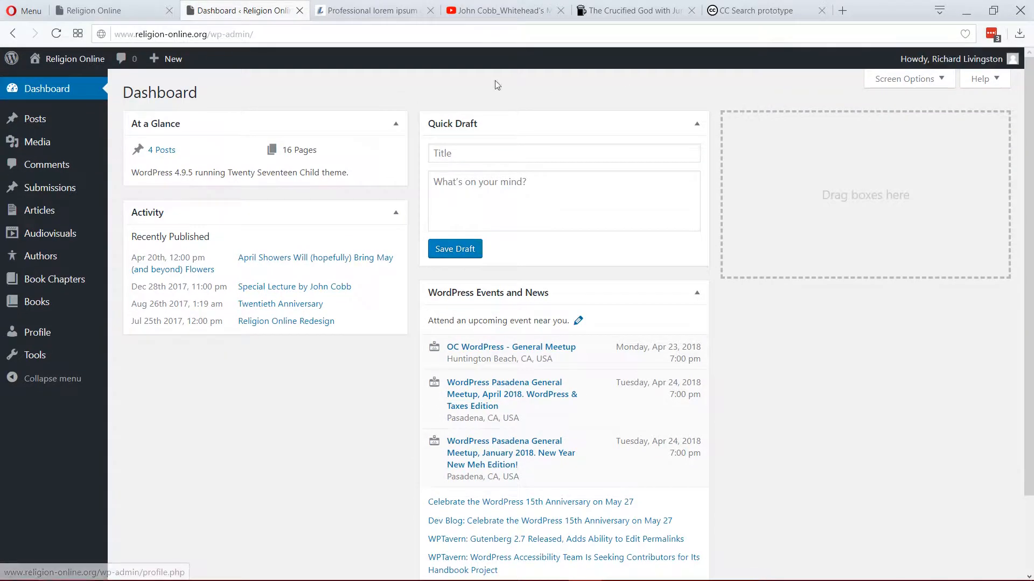
pyautogui.moveTo(68, 121)
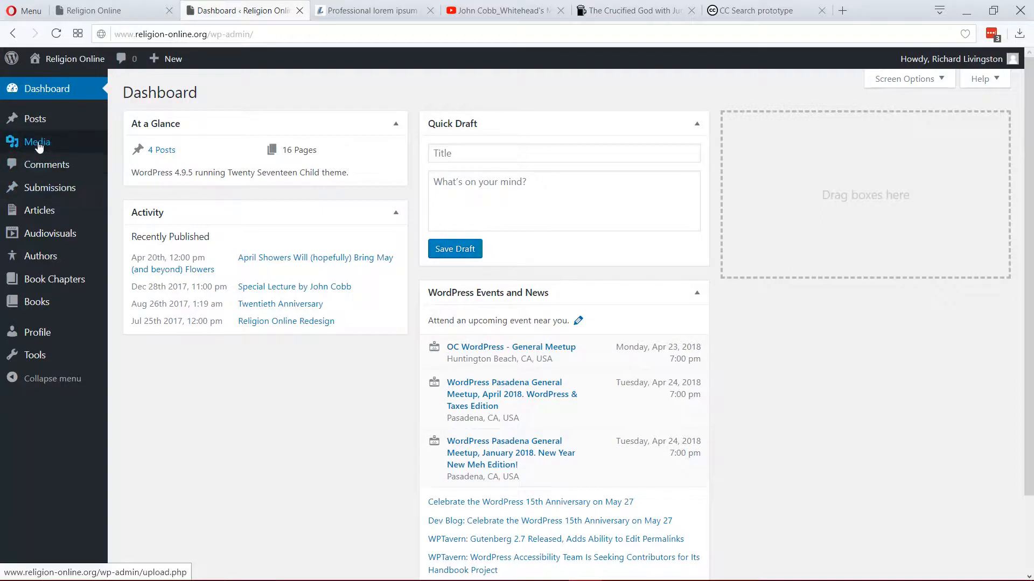
pyautogui.moveTo(39, 147)
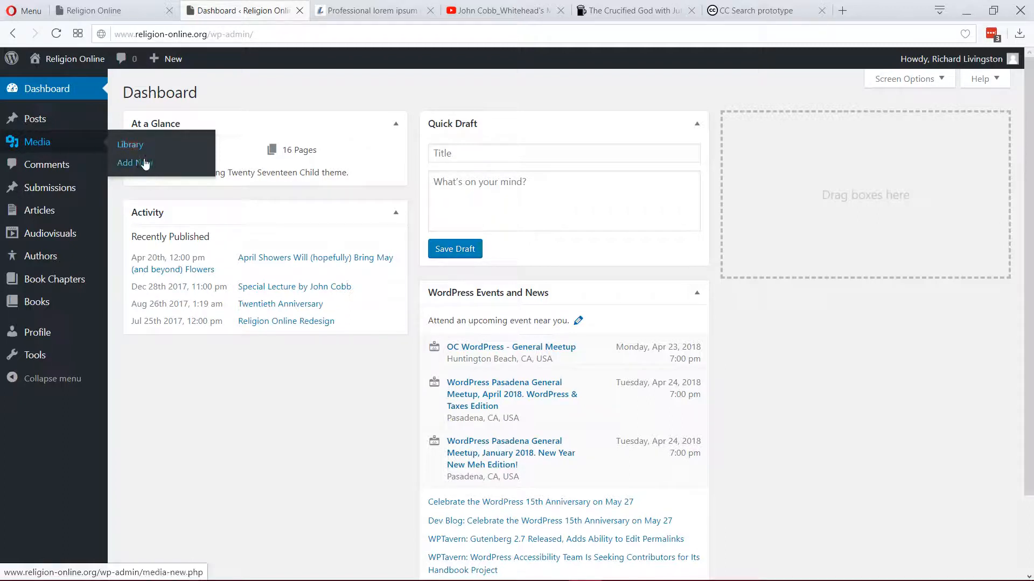
pyautogui.moveTo(173, 63)
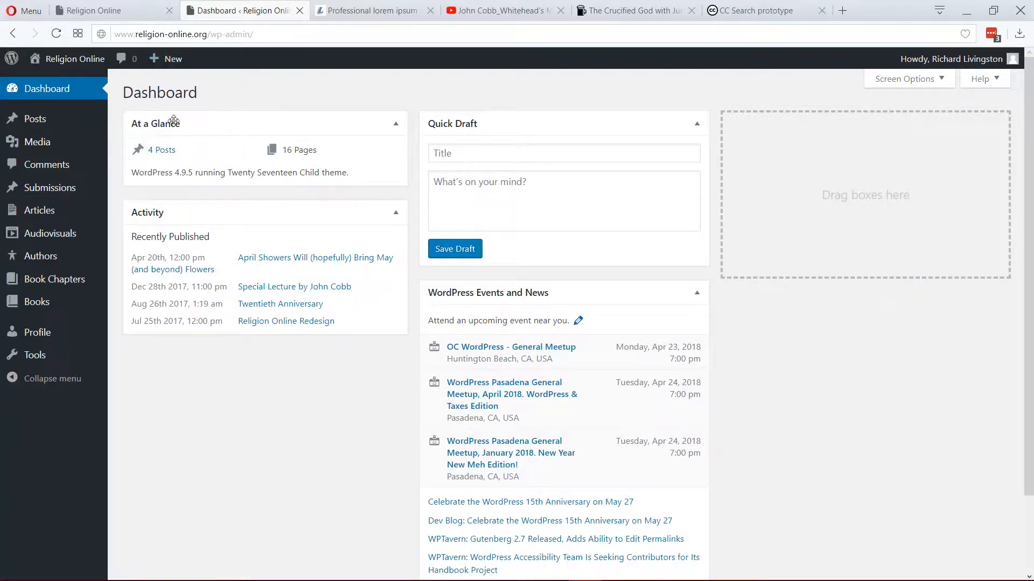
# Open the site's Authors list and show all authors instead of only the current account's own entries.
pyautogui.moveTo(53, 250)
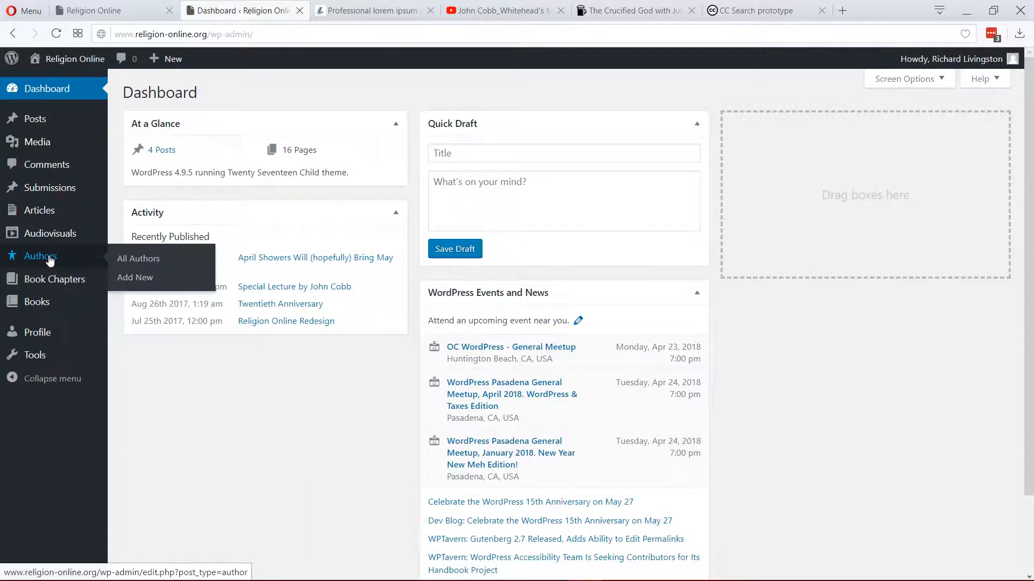
pyautogui.click(143, 259)
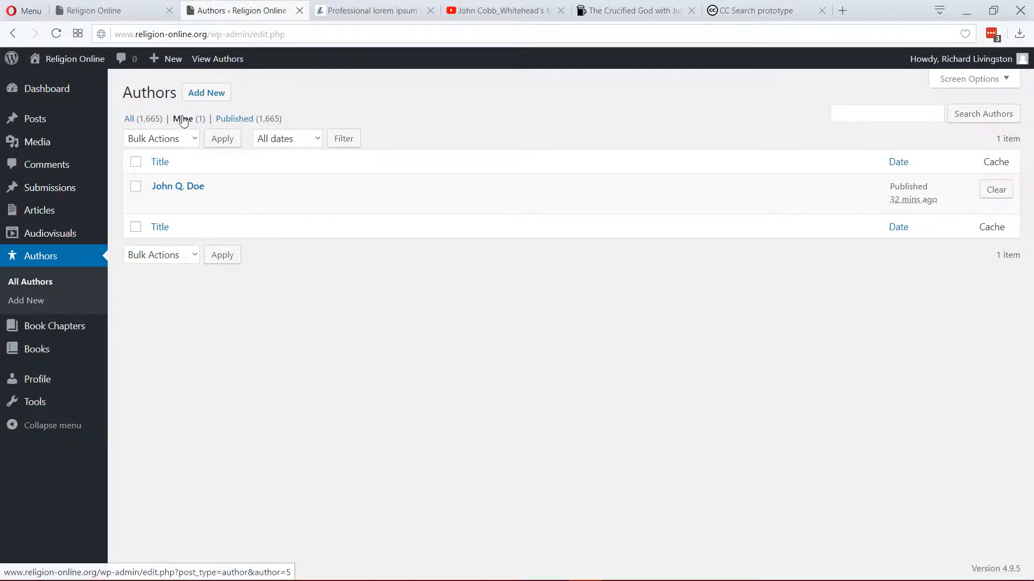
pyautogui.click(129, 119)
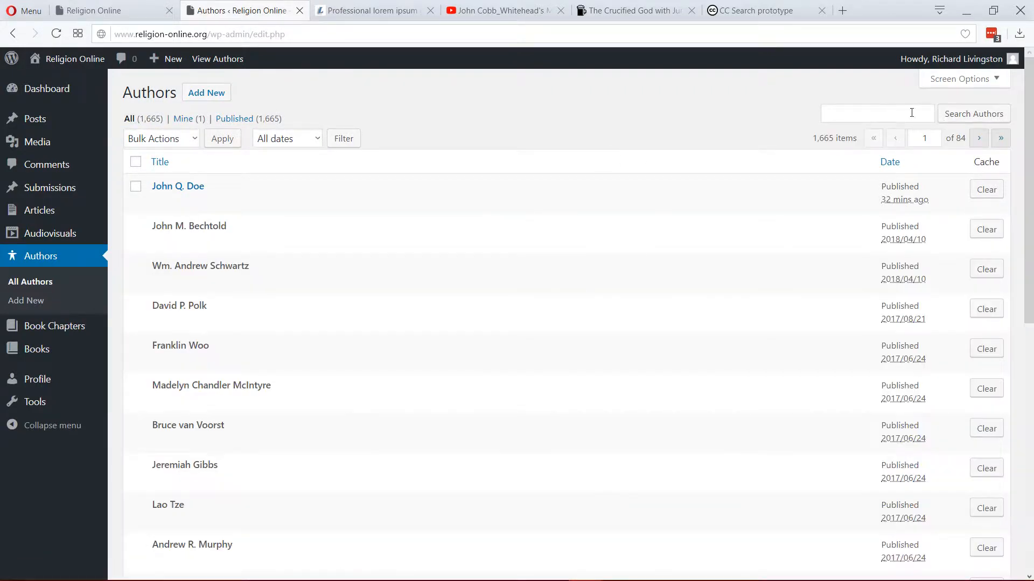
# Search the authors for "Cobb" and look through the matching entries for an existing author record.
pyautogui.click(871, 114)
pyautogui.write('Cobb')
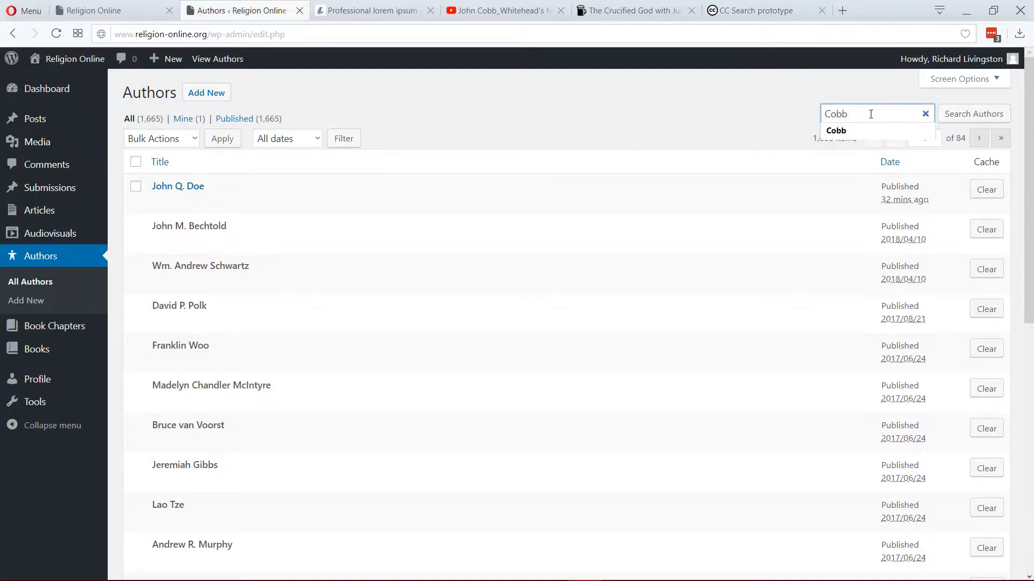
pyautogui.click(973, 114)
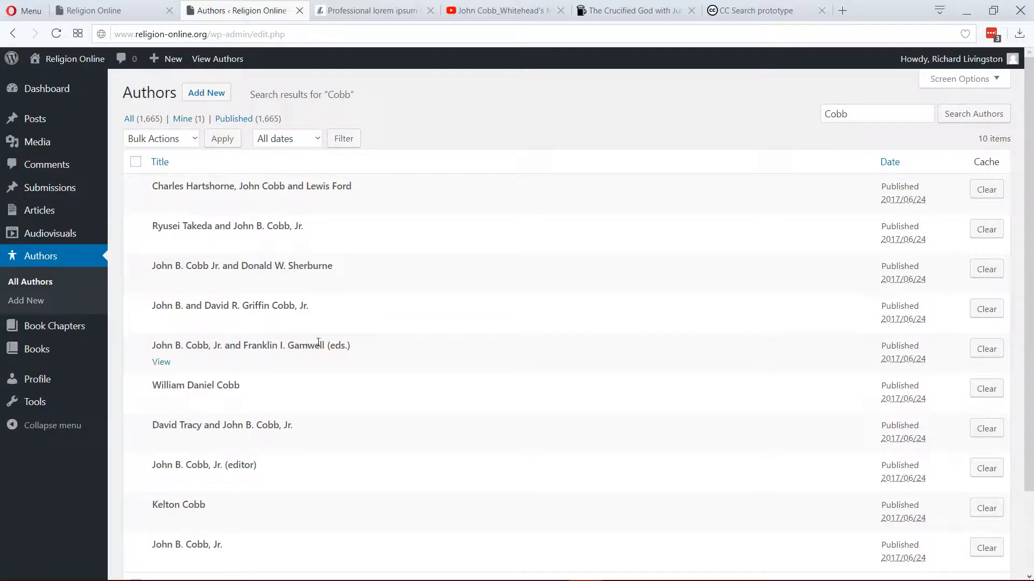
pyautogui.scroll(-2, 271, 381)
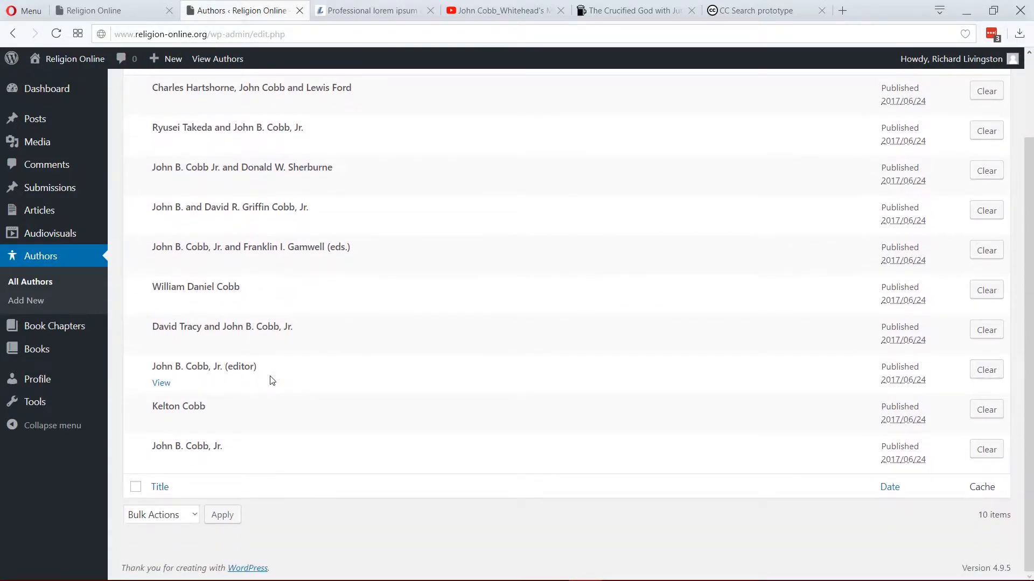
pyautogui.scroll(2, 271, 381)
pyautogui.scroll(-2, 271, 377)
pyautogui.scroll(2, 420, 441)
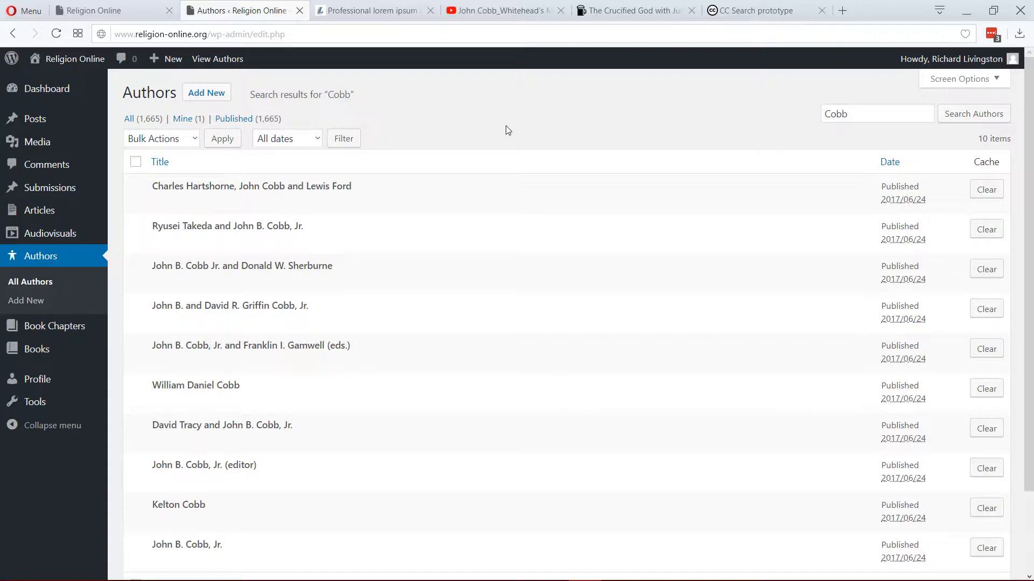
# Create a new author entry titled with the author's full name and fill in the first and last name, leaving the bio empty.
pyautogui.click(201, 96)
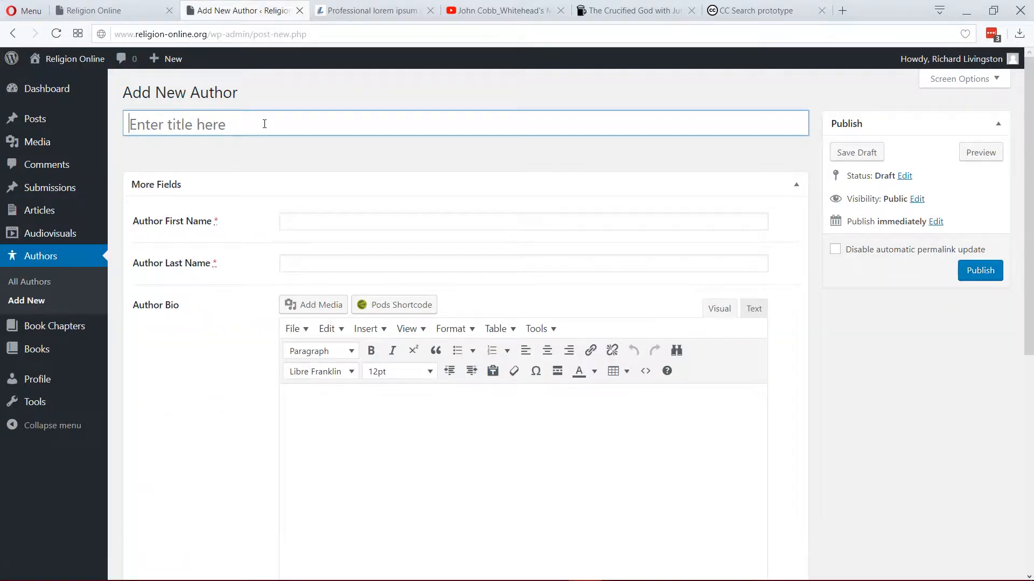
pyautogui.write('Jo')
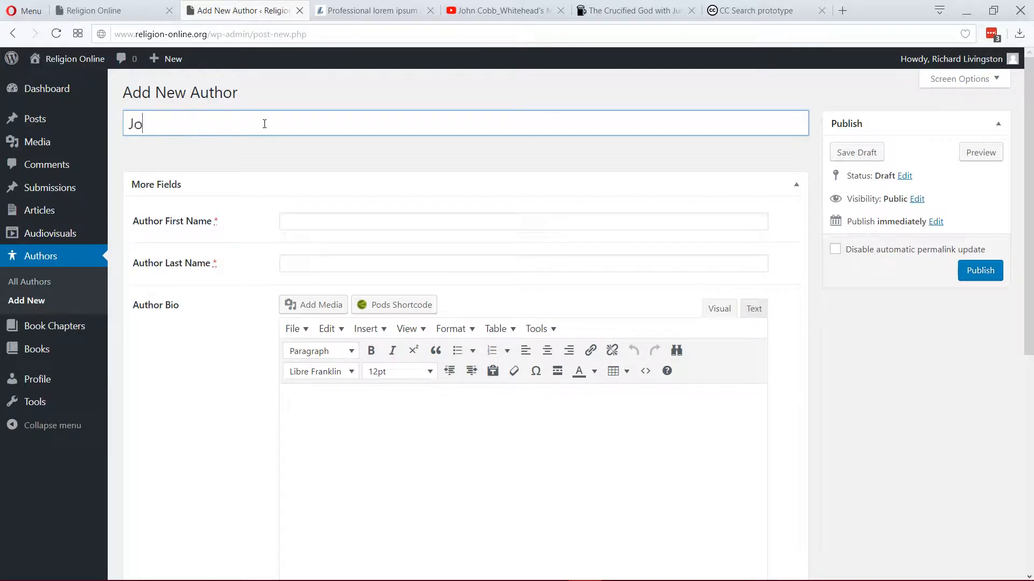
pyautogui.write('hn Q. Doe')
pyautogui.click(297, 225)
pyautogui.write('John')
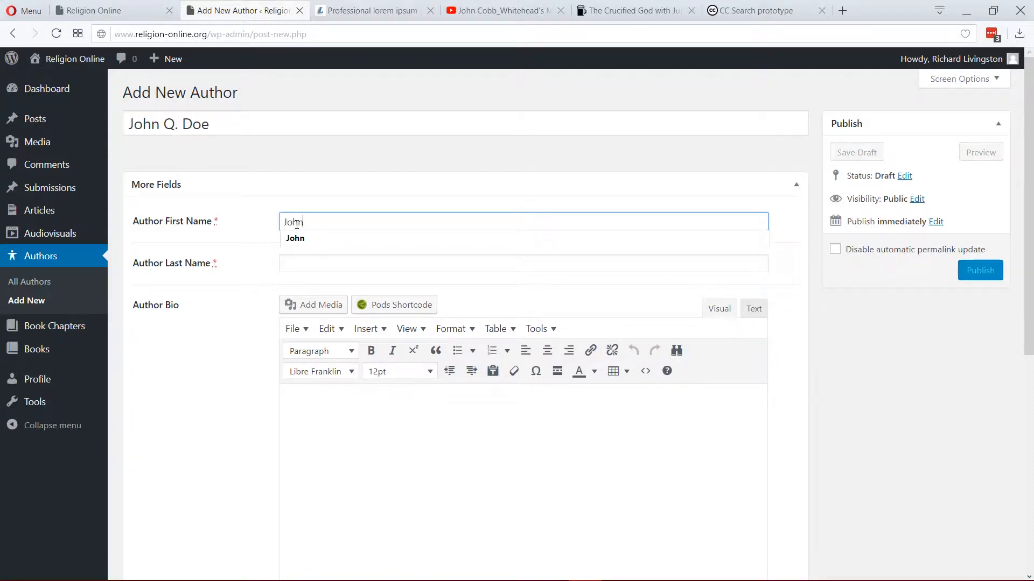
pyautogui.press('Tab')
pyautogui.write('Doe')
pyautogui.press('Tab')
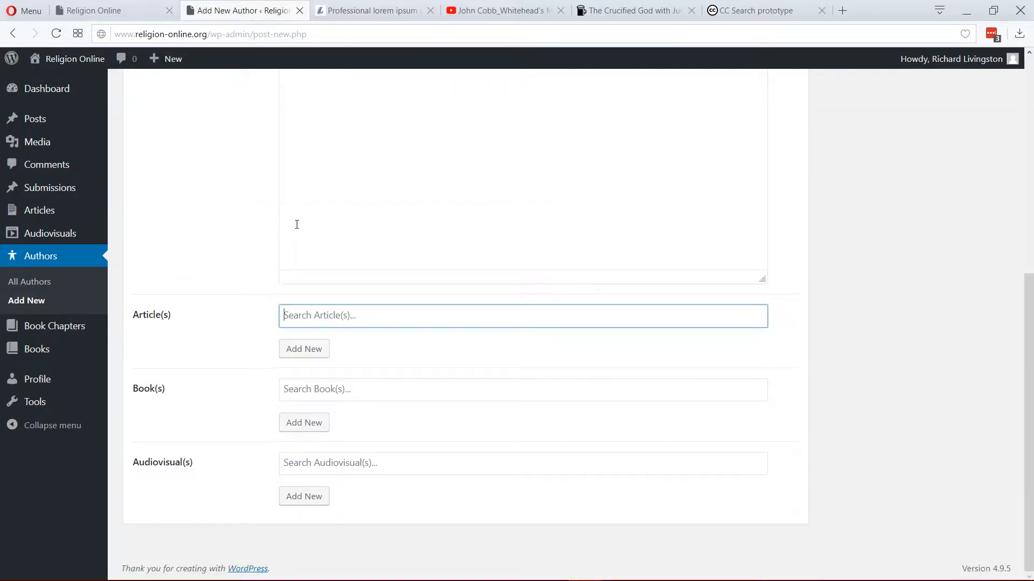
pyautogui.scroll(3, 329, 237)
pyautogui.click(332, 246)
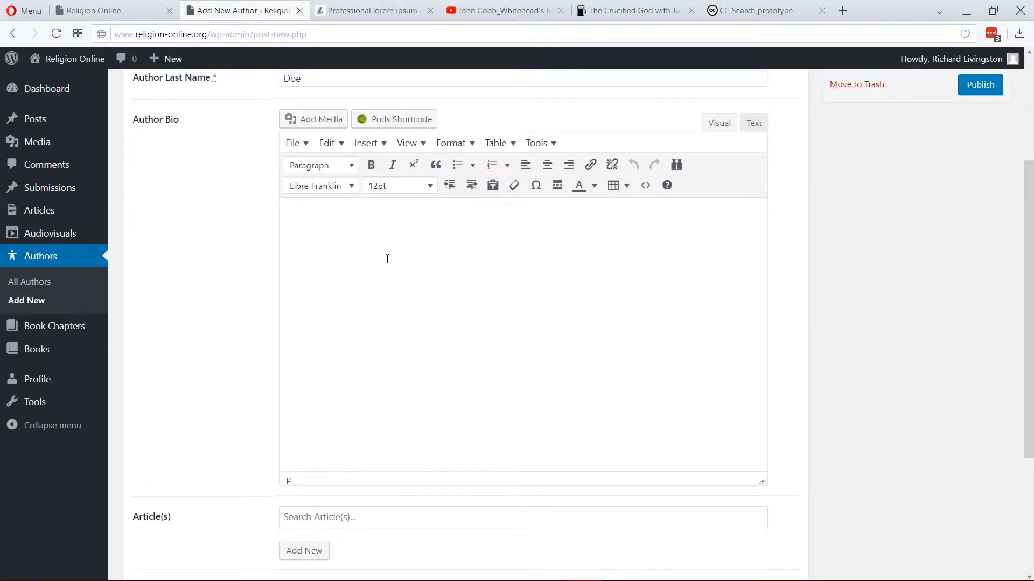
pyautogui.scroll(3, 387, 259)
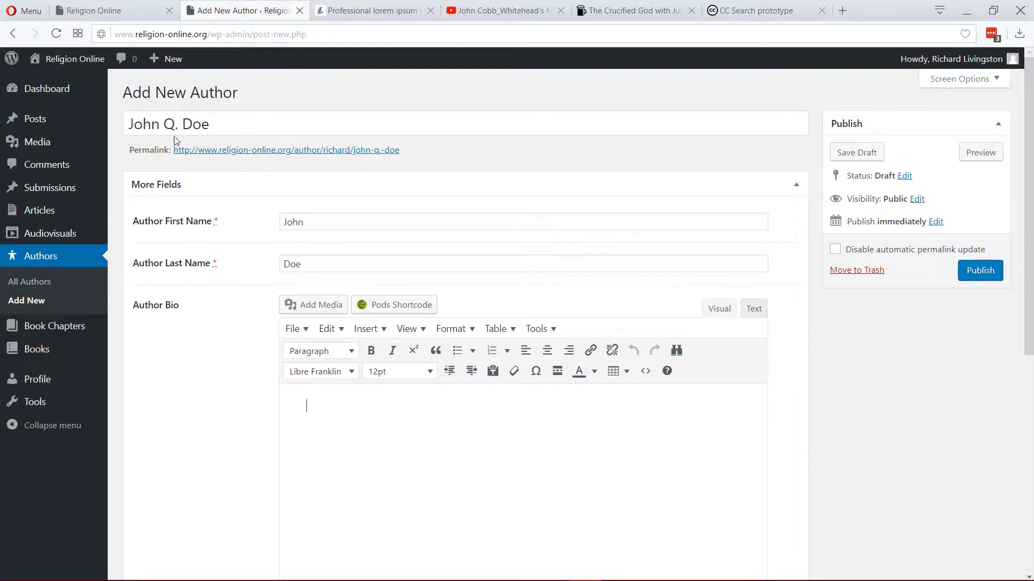
# Start a new audiovisual entry, leaving the author form without saving it.
pyautogui.moveTo(171, 62)
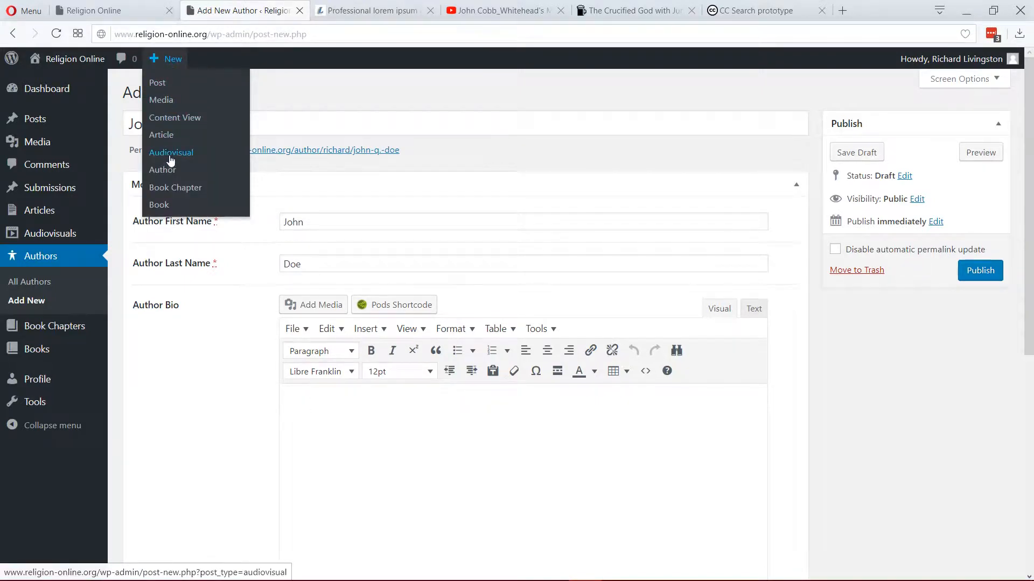
pyautogui.moveTo(58, 240)
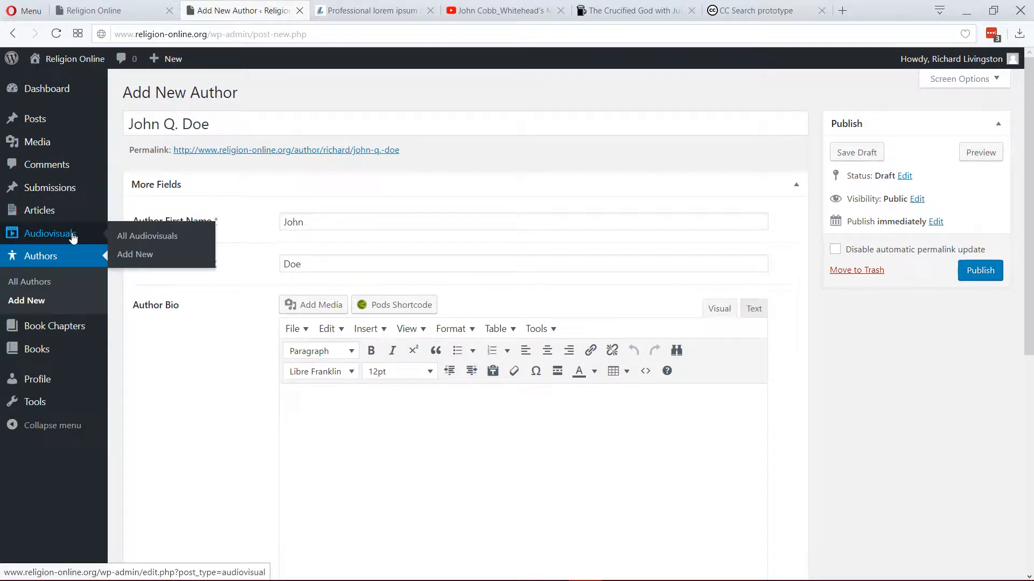
pyautogui.click(140, 255)
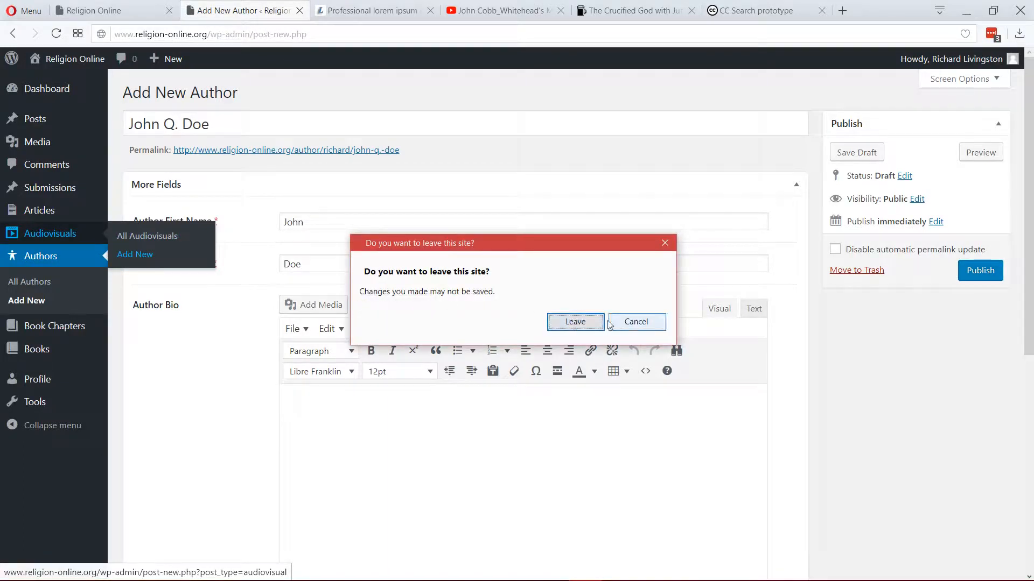
pyautogui.click(581, 327)
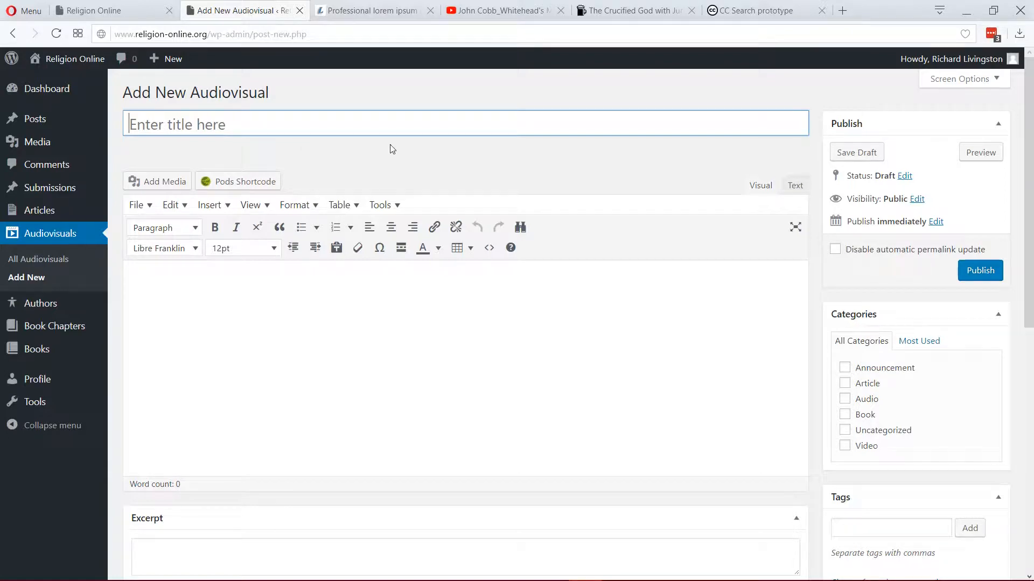
# Copy "Whitehead's Model and Multiple Spiritualities" from the YouTube video's title into the audiovisual entry's title, and assign the Video category.
pyautogui.click(490, 12)
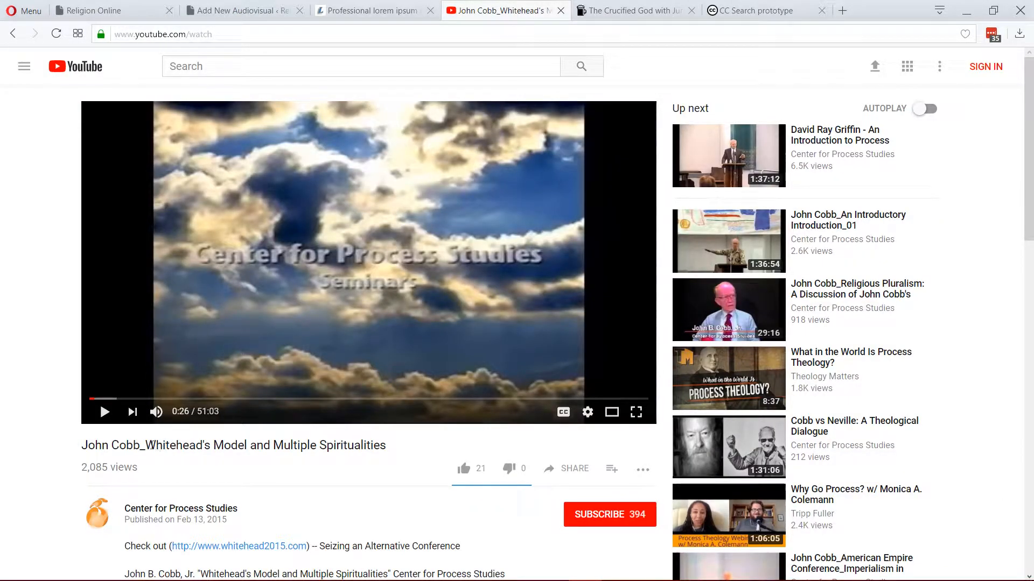
pyautogui.moveTo(145, 445); pyautogui.dragTo(391, 455)
pyautogui.hotkey('ctrl', 'c')
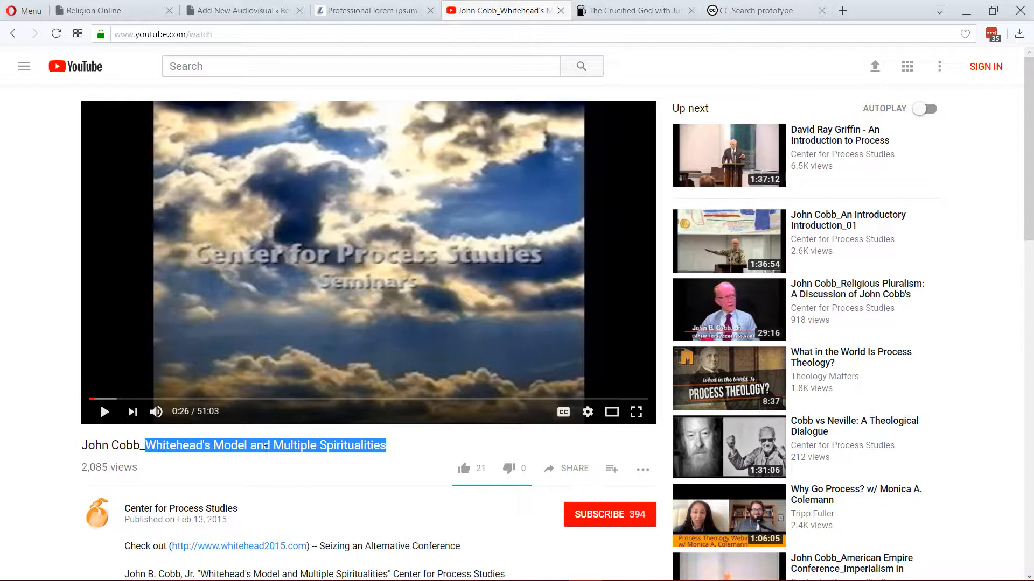
pyautogui.scroll(-1, 254, 344)
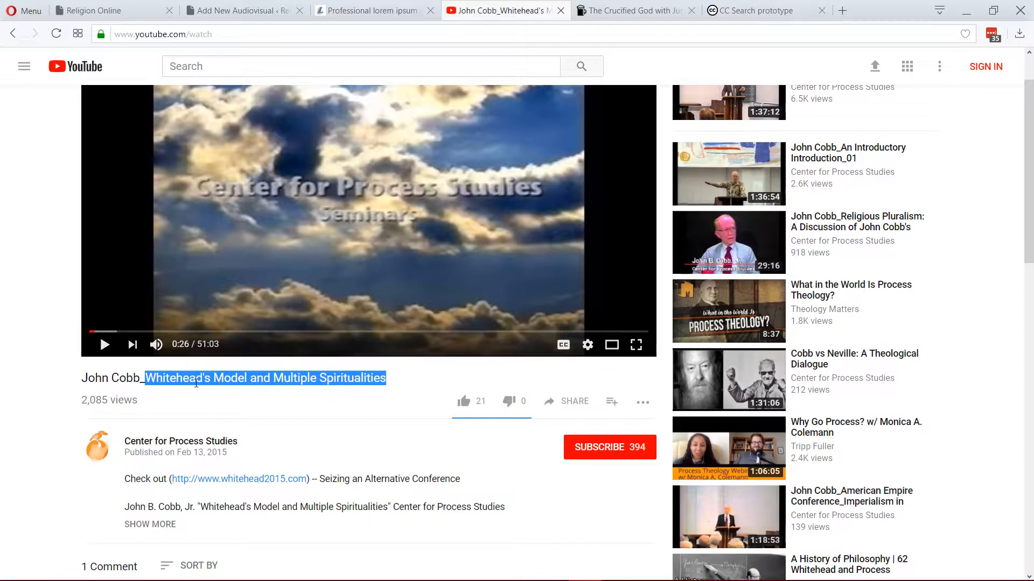
pyautogui.scroll(1, 195, 381)
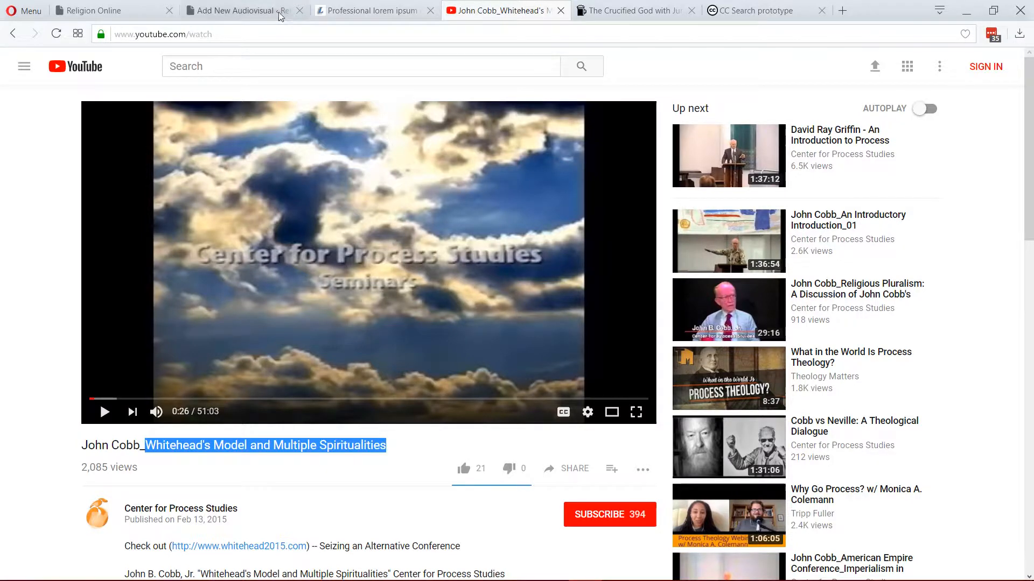
pyautogui.click(250, 9)
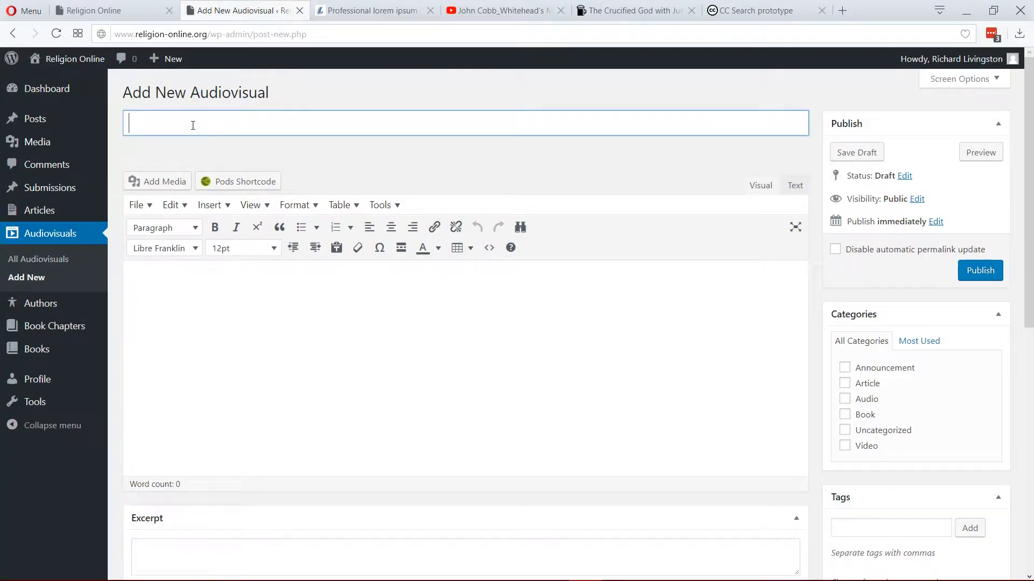
pyautogui.hotkey('ctrl', 'v')
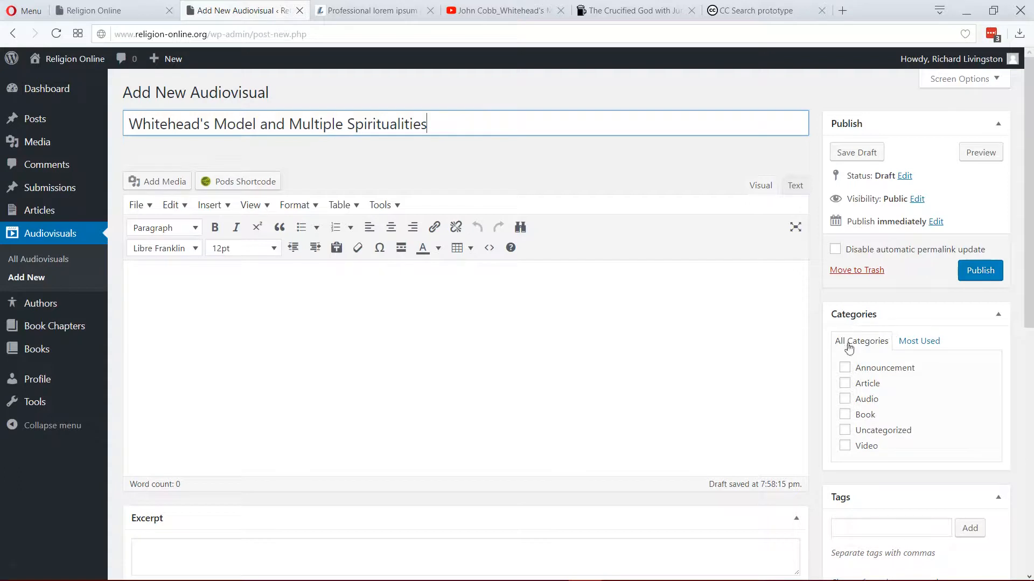
pyautogui.click(844, 446)
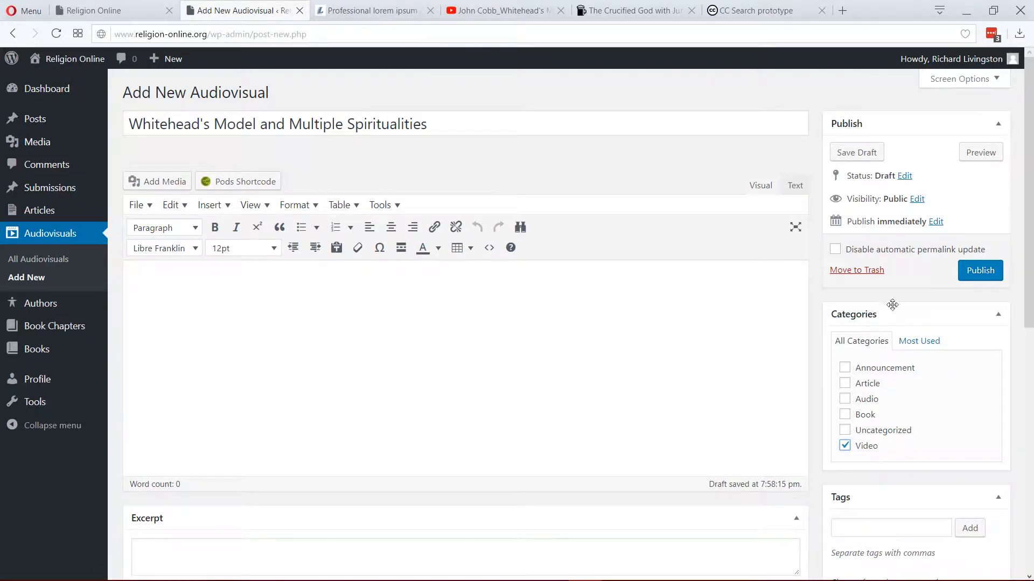
# Fill the entry's body with the first two paragraphs from the lorem ipsum generator and add an empty line below them.
pyautogui.click(173, 282)
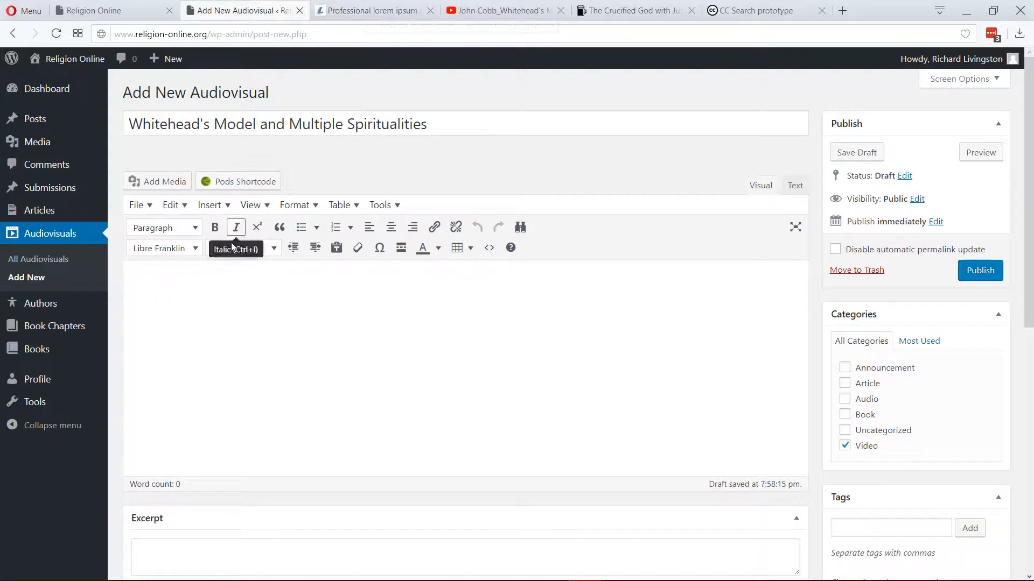
pyautogui.click(372, 12)
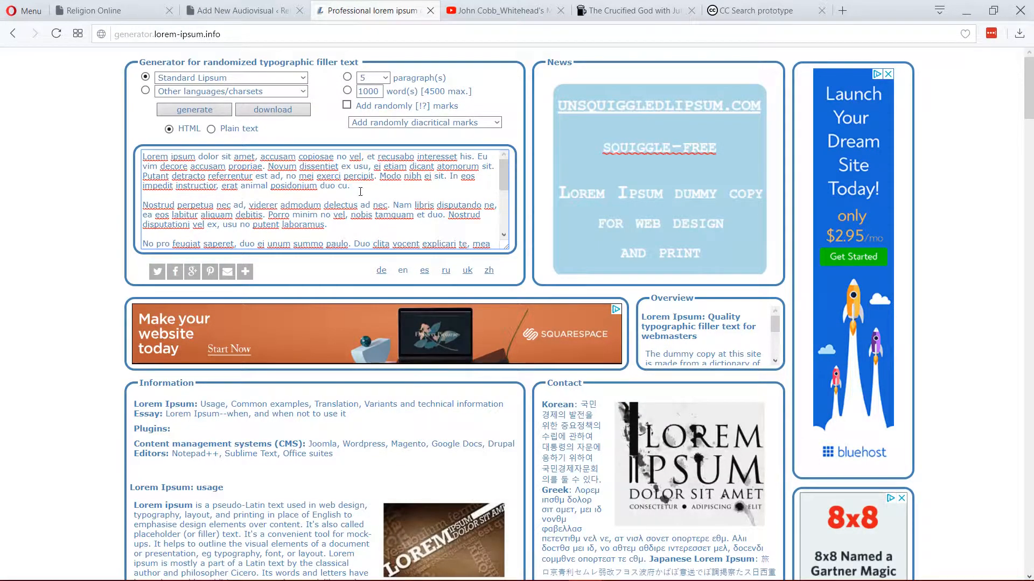
pyautogui.moveTo(144, 158); pyautogui.dragTo(343, 226)
pyautogui.hotkey('ctrl', 'c')
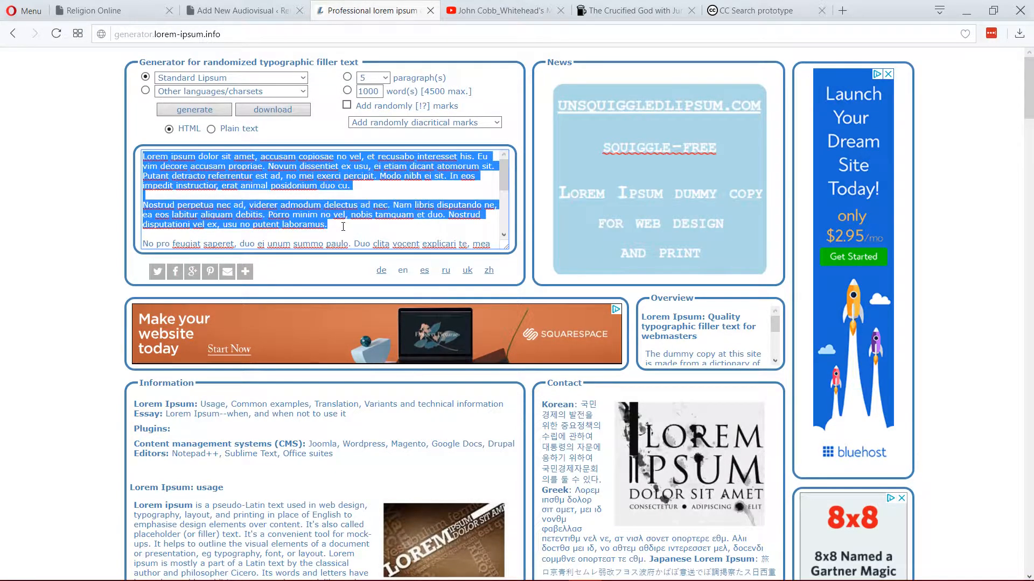
pyautogui.click(264, 11)
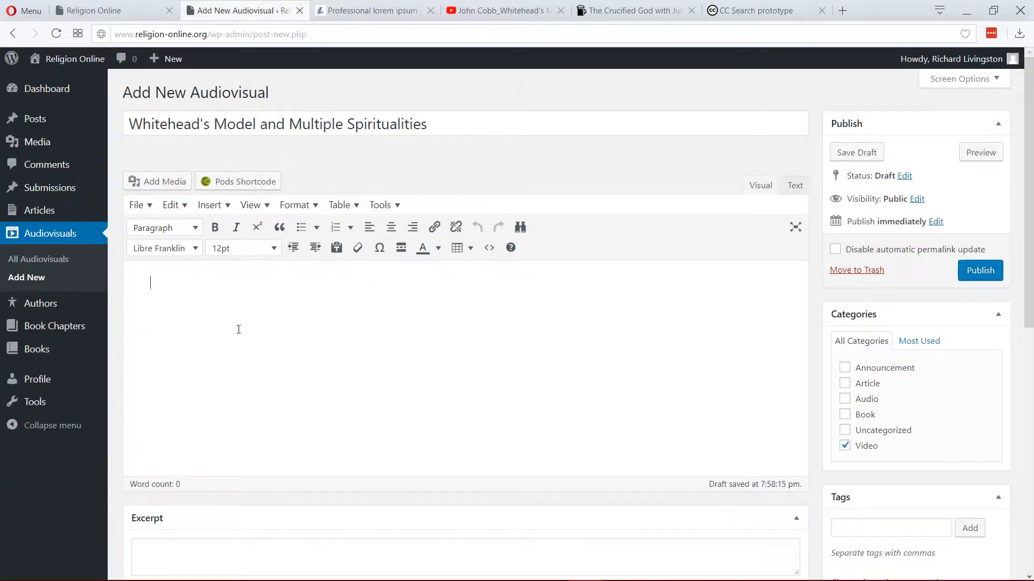
pyautogui.hotkey('ctrl', 'v')
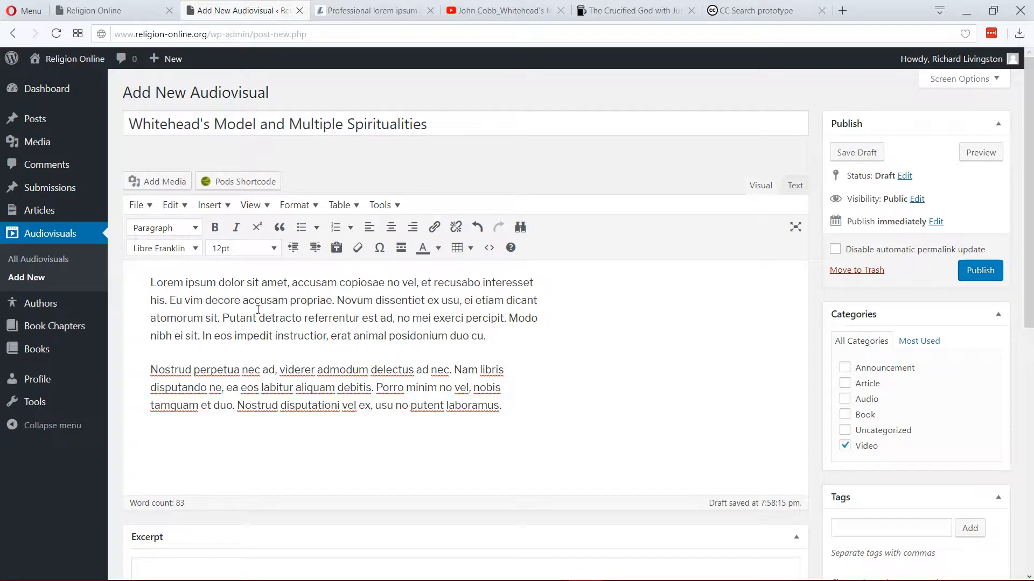
pyautogui.press('Return')
pyautogui.scroll(-2, 653, 392)
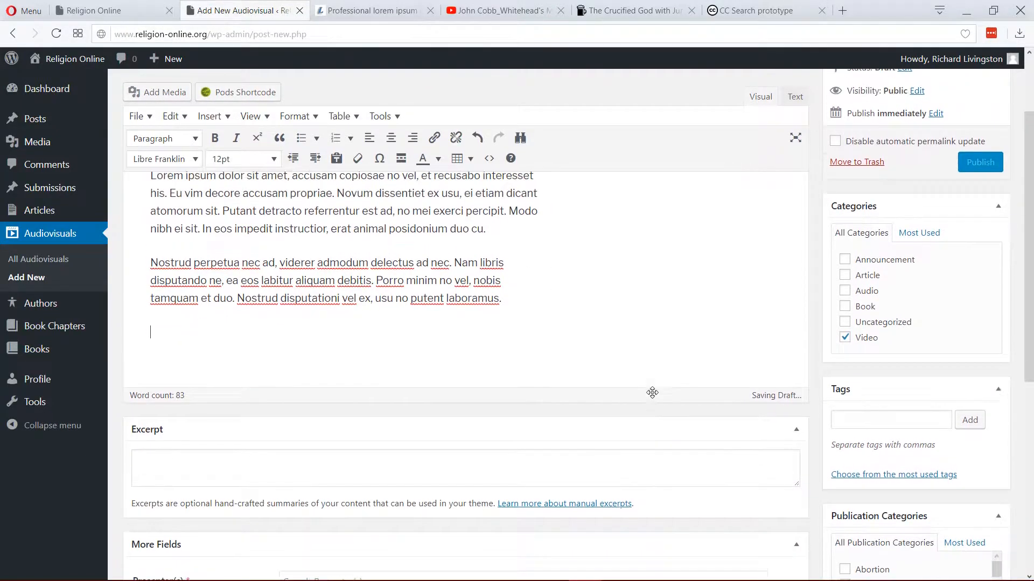
pyautogui.scroll(2, 652, 393)
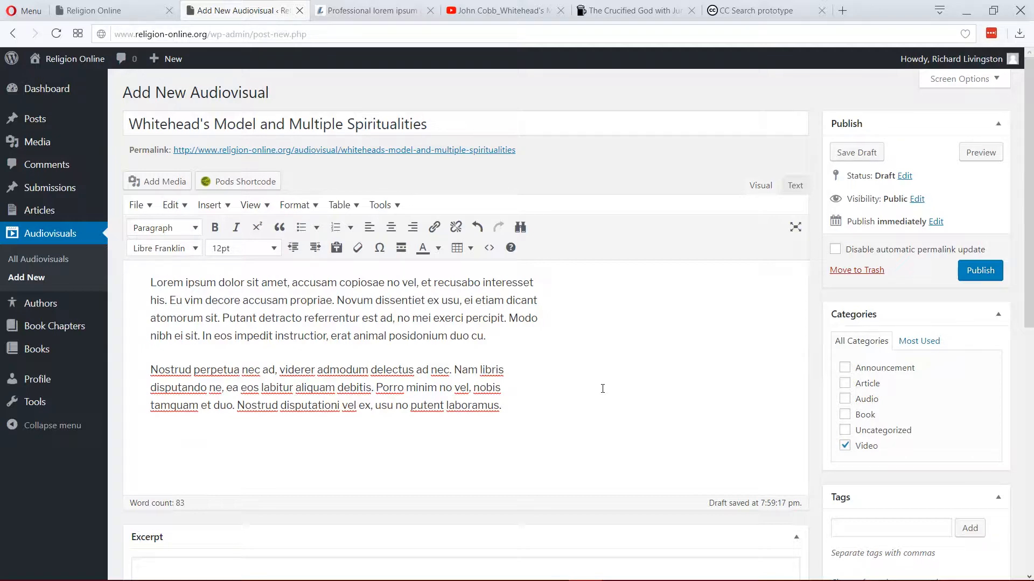
# Copy the YouTube video's share link and embed it from URL below the audiovisual entry's lorem ipsum paragraphs.
pyautogui.click(496, 12)
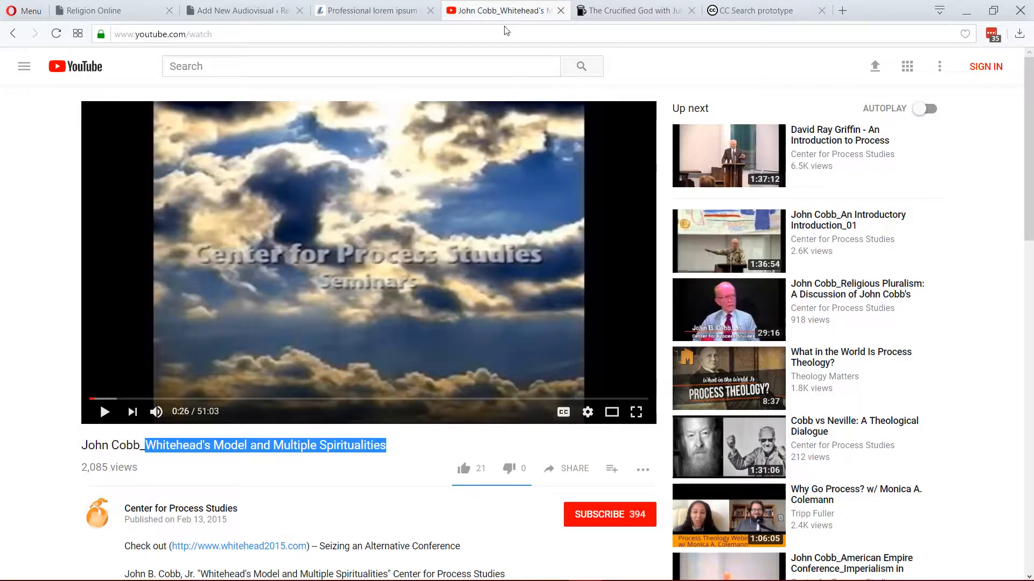
pyautogui.click(569, 468)
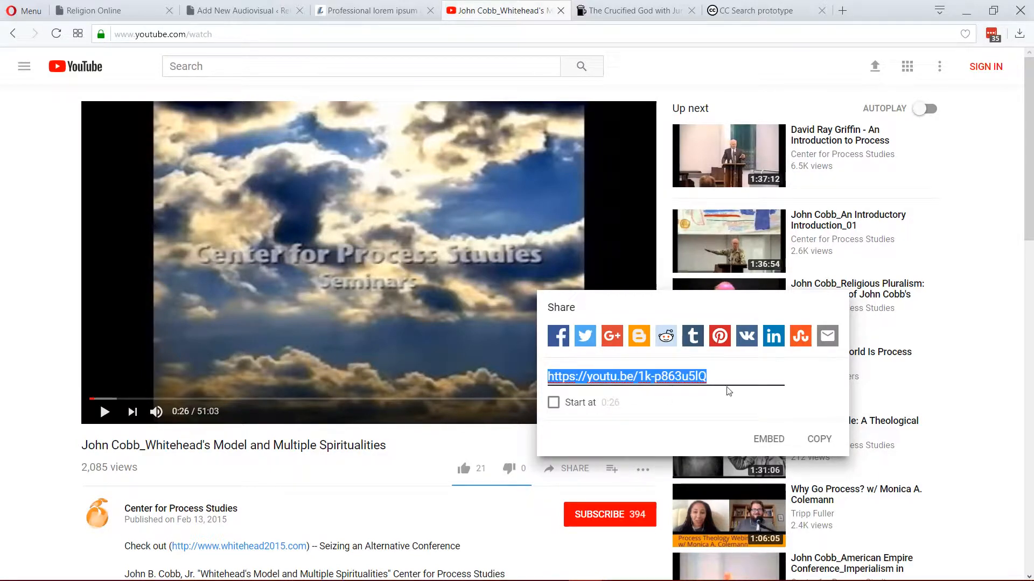
pyautogui.click(819, 439)
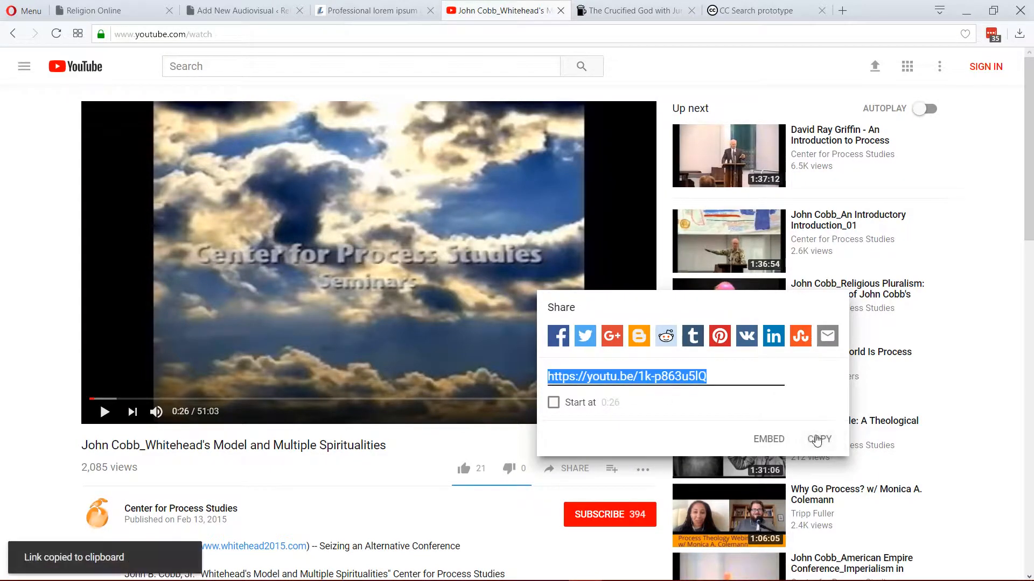
pyautogui.click(244, 11)
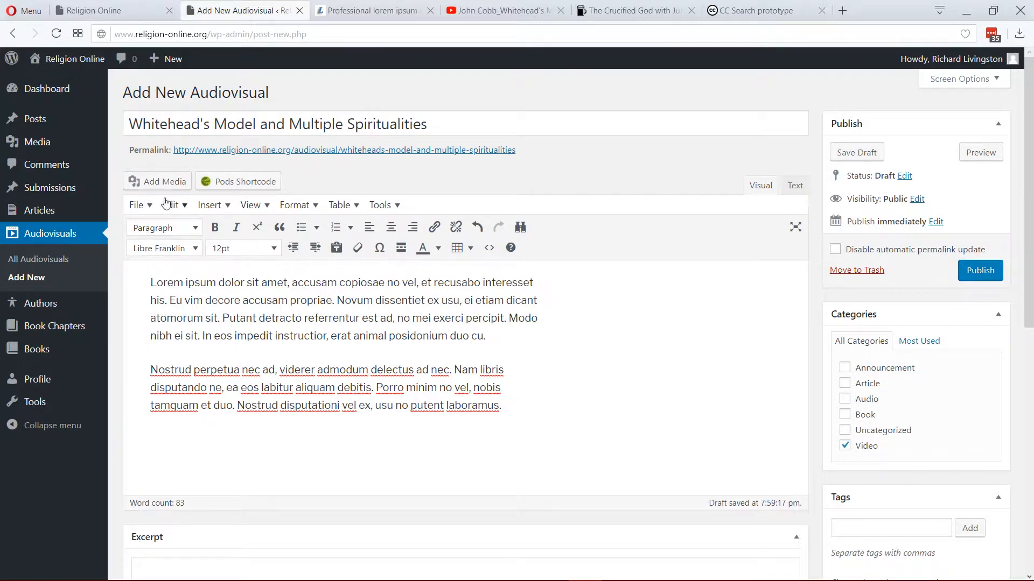
pyautogui.click(160, 183)
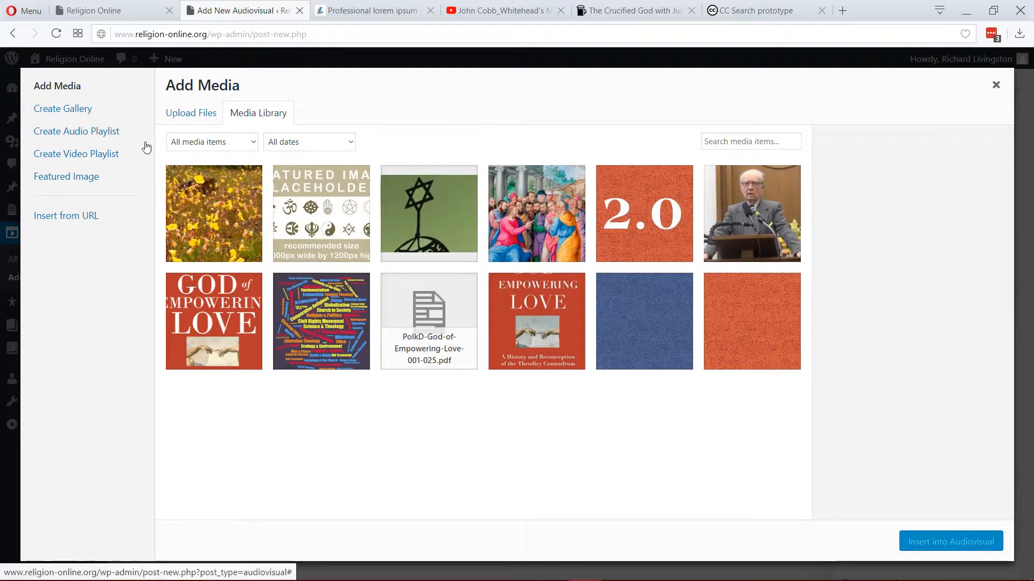
pyautogui.click(81, 220)
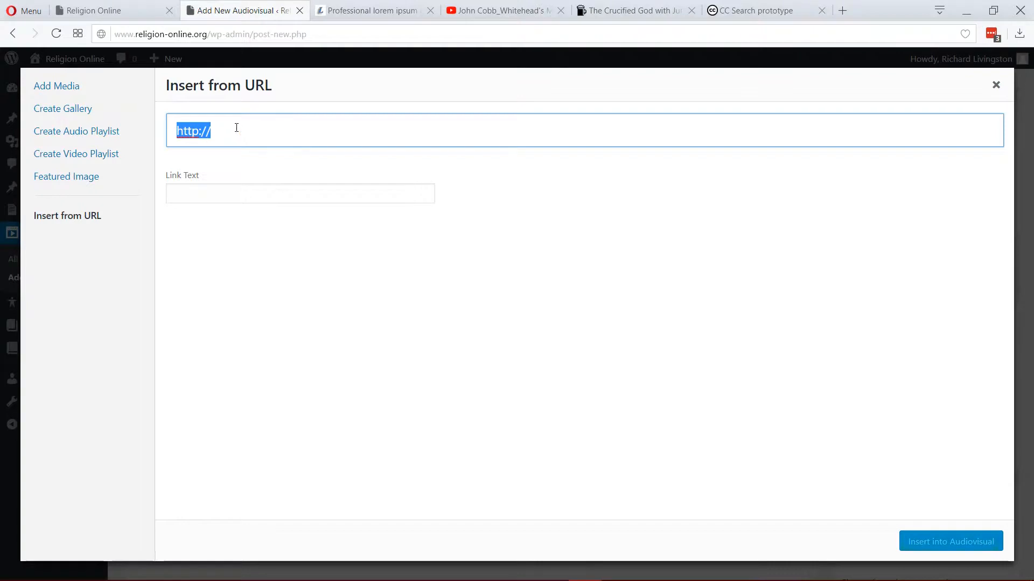
pyautogui.hotkey('ctrl', 'v')
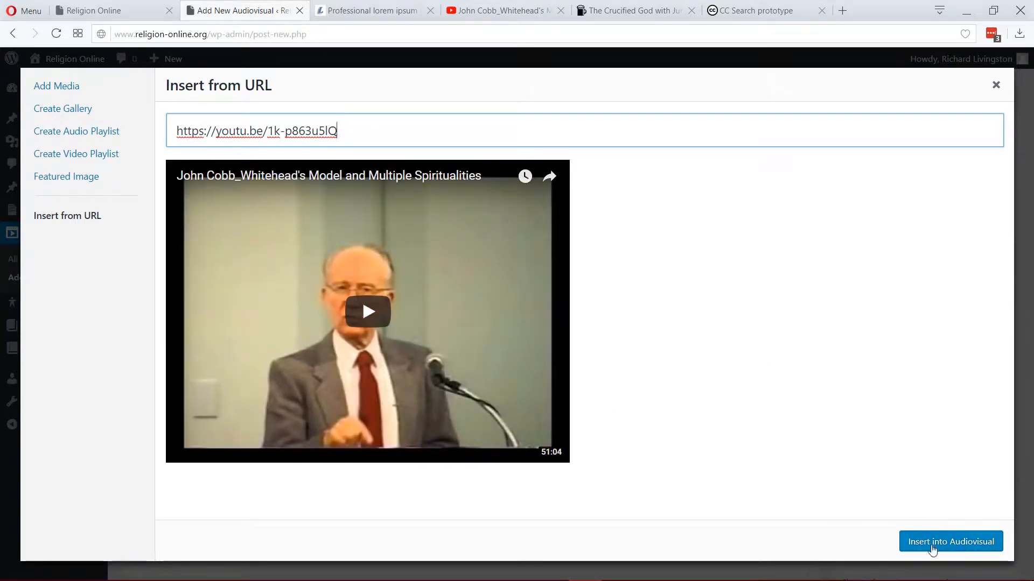
pyautogui.click(933, 548)
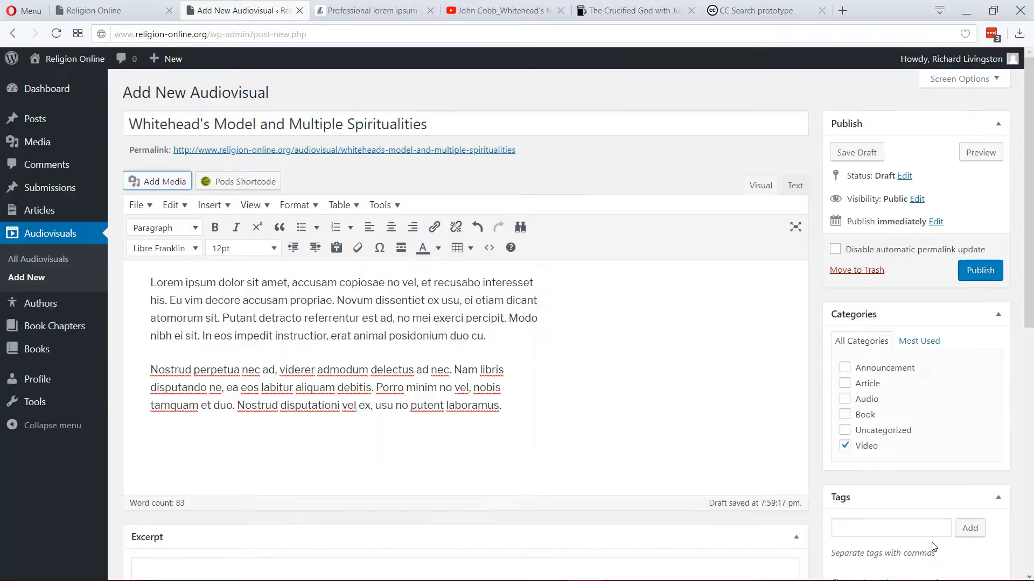
# Check how the embedded video sits below the paragraphs in the entry's body.
pyautogui.scroll(-1, 445, 364)
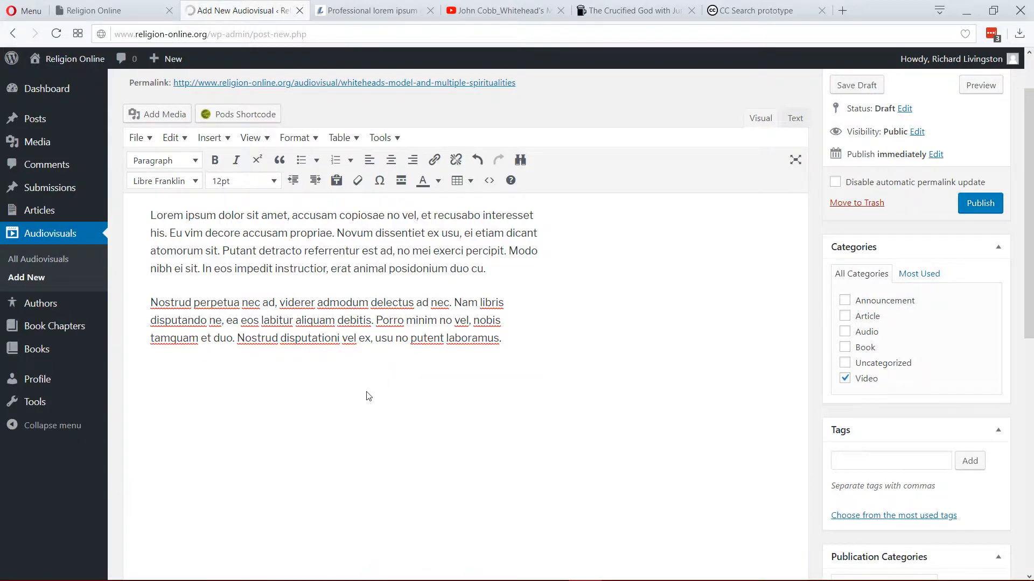
pyautogui.scroll(-2, 625, 399)
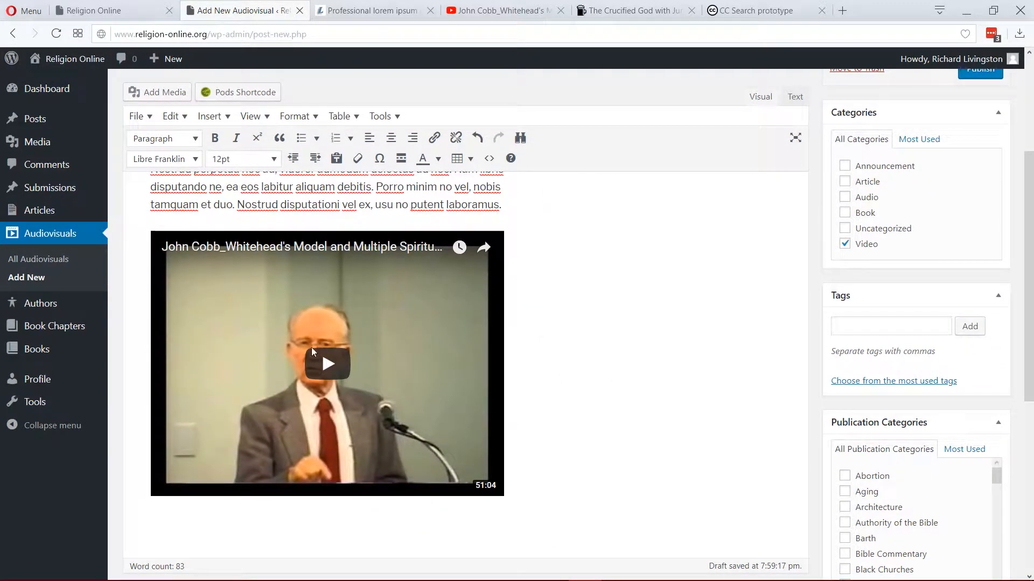
pyautogui.scroll(2, 741, 326)
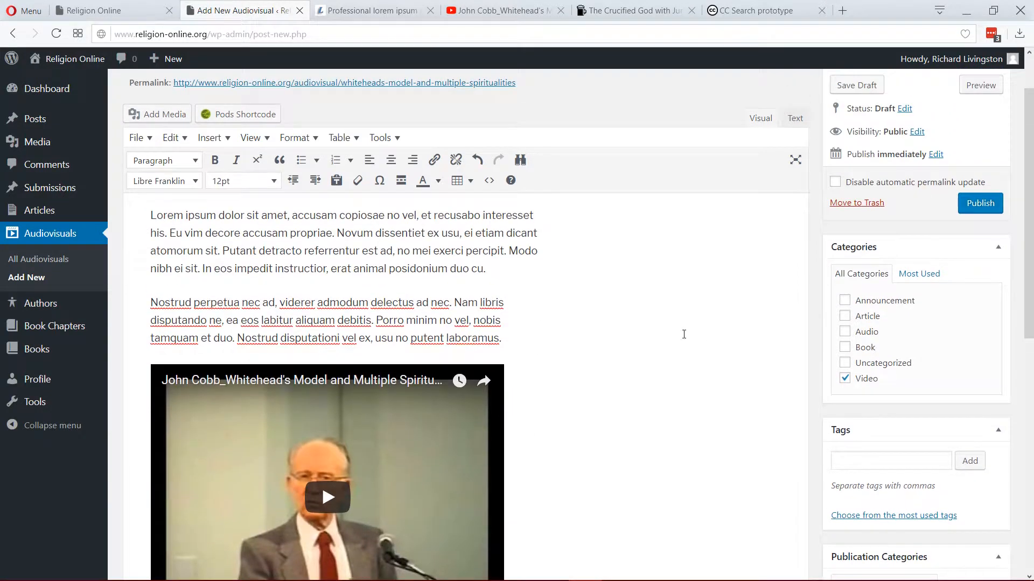
pyautogui.scroll(-2, 585, 328)
pyautogui.scroll(3, 588, 327)
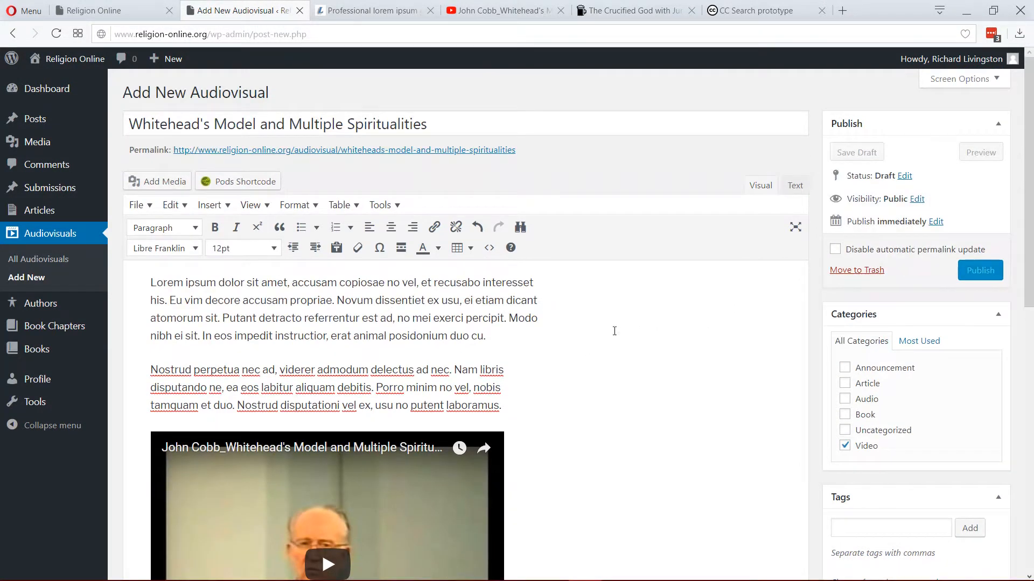
pyautogui.scroll(-3, 614, 330)
pyautogui.scroll(2, 640, 354)
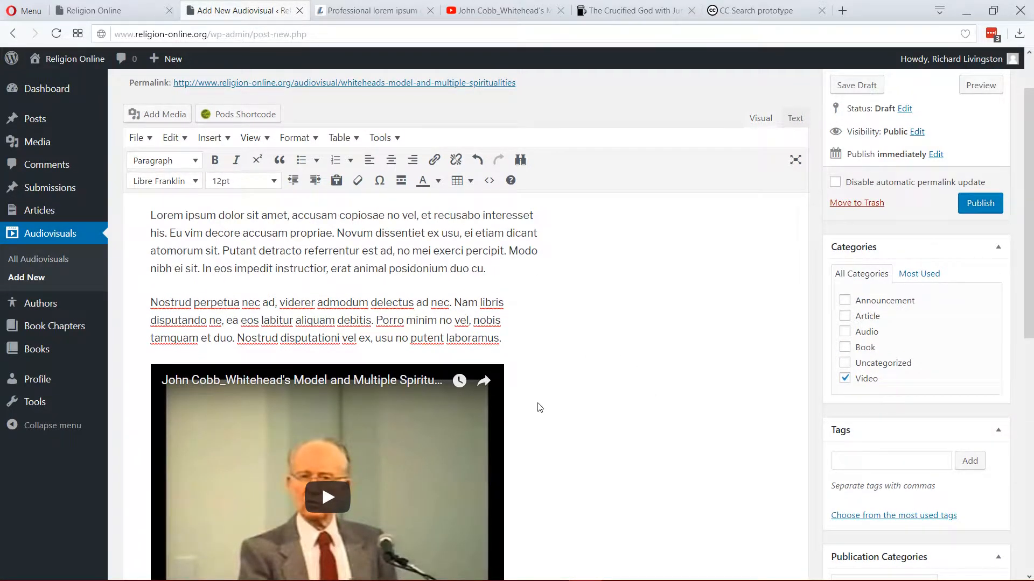
pyautogui.scroll(-3, 540, 408)
# Add an empty line below the embedded video and copy the MP3 download link from the Homebrewed Christianity podcast page.
pyautogui.press('Return')
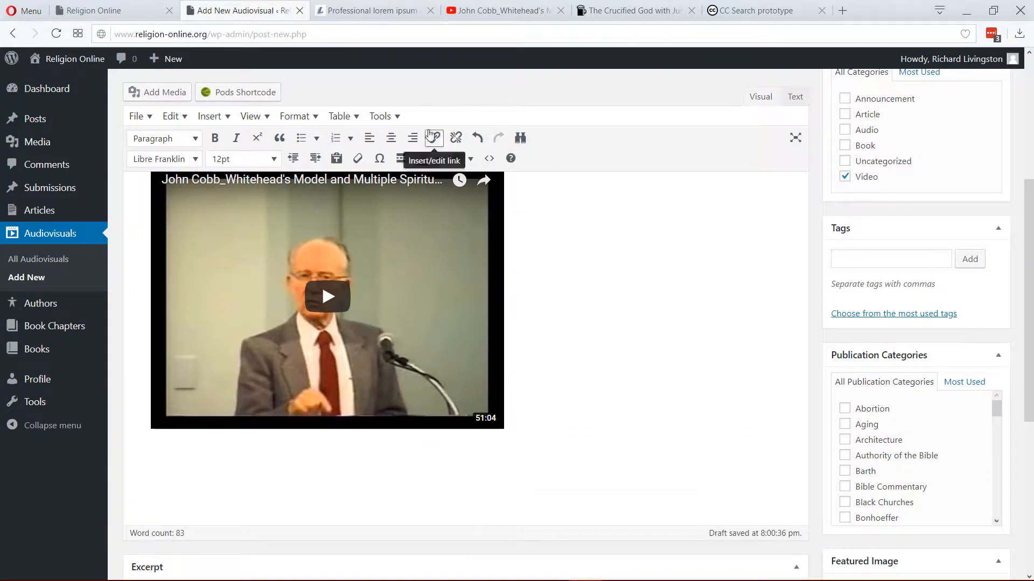
pyautogui.click(610, 12)
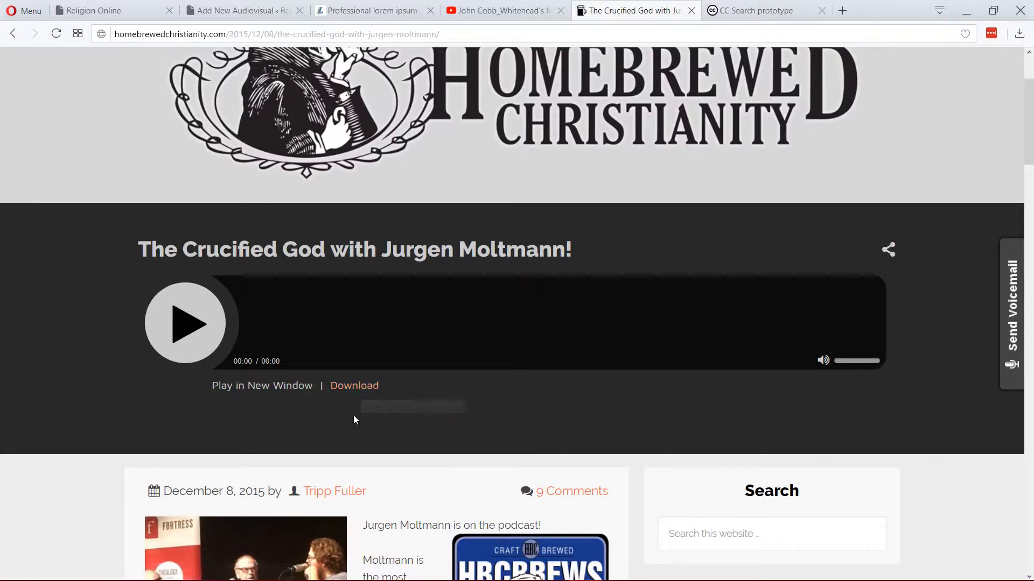
pyautogui.rightClick(350, 386)
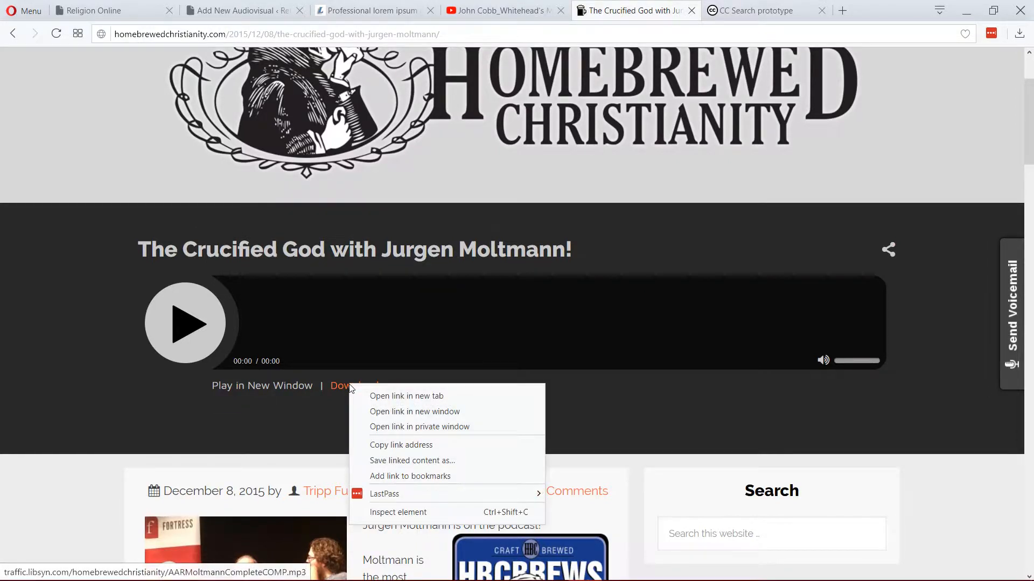
pyautogui.click(368, 446)
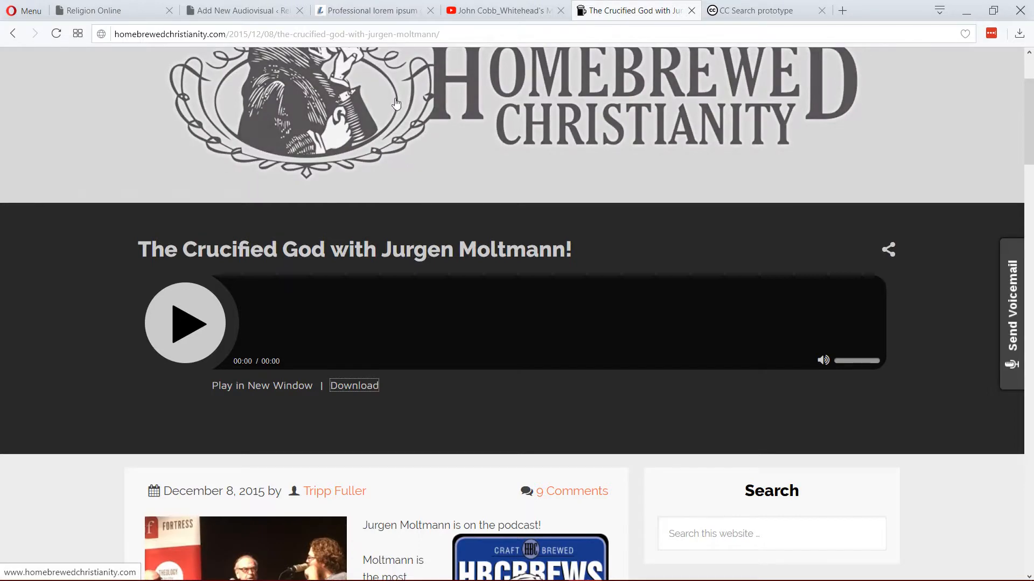
# Embed the copied podcast MP3 link below the video in the audiovisual entry and delete the audio player again.
pyautogui.click(252, 10)
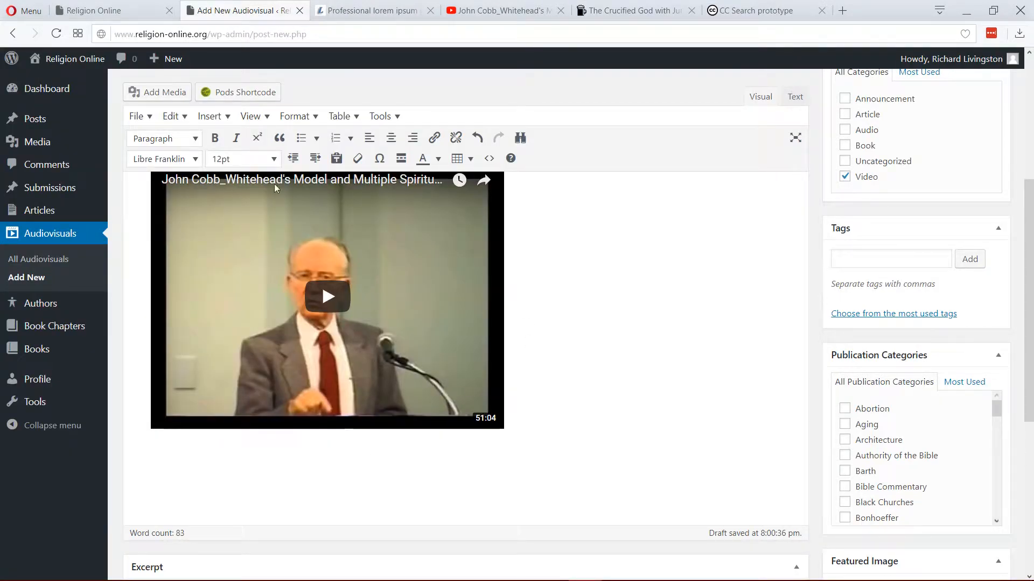
pyautogui.click(158, 94)
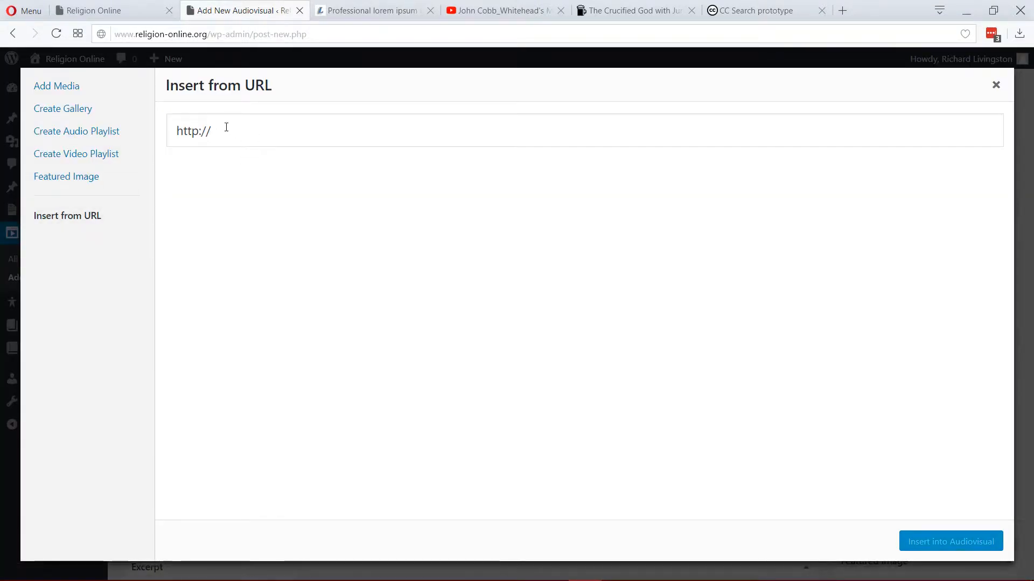
pyautogui.moveTo(224, 127); pyautogui.dragTo(165, 126)
pyautogui.hotkey('ctrl', 'v')
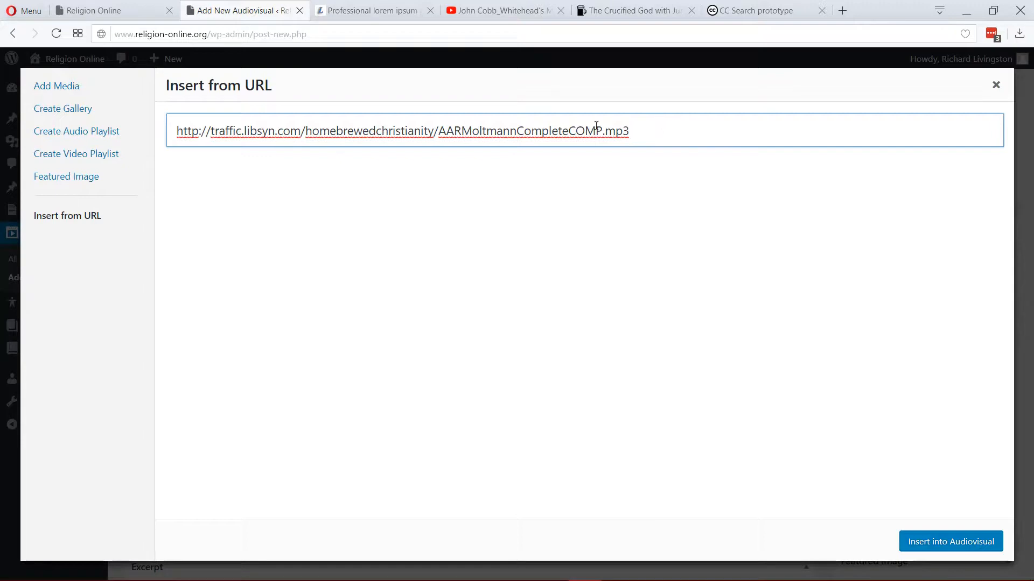
pyautogui.click(936, 543)
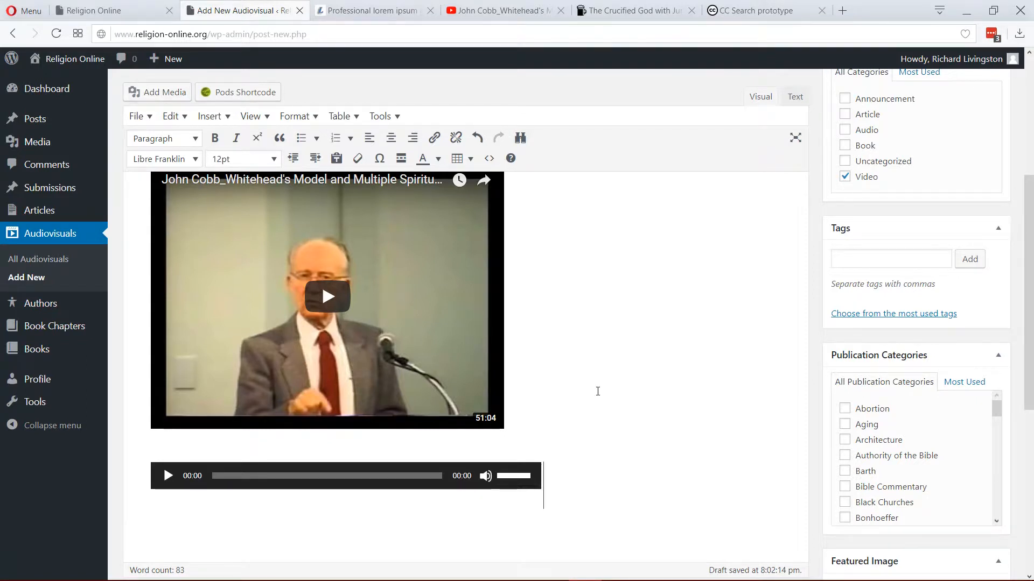
pyautogui.press('BackSpace')
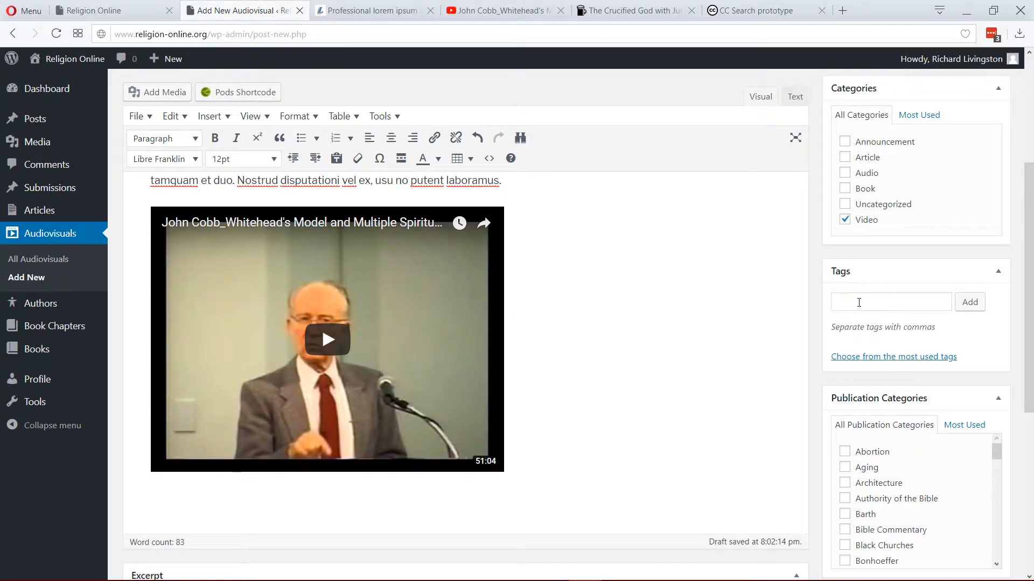
# Add the tag "religious pluralism" to the audiovisual entry.
pyautogui.click(859, 302)
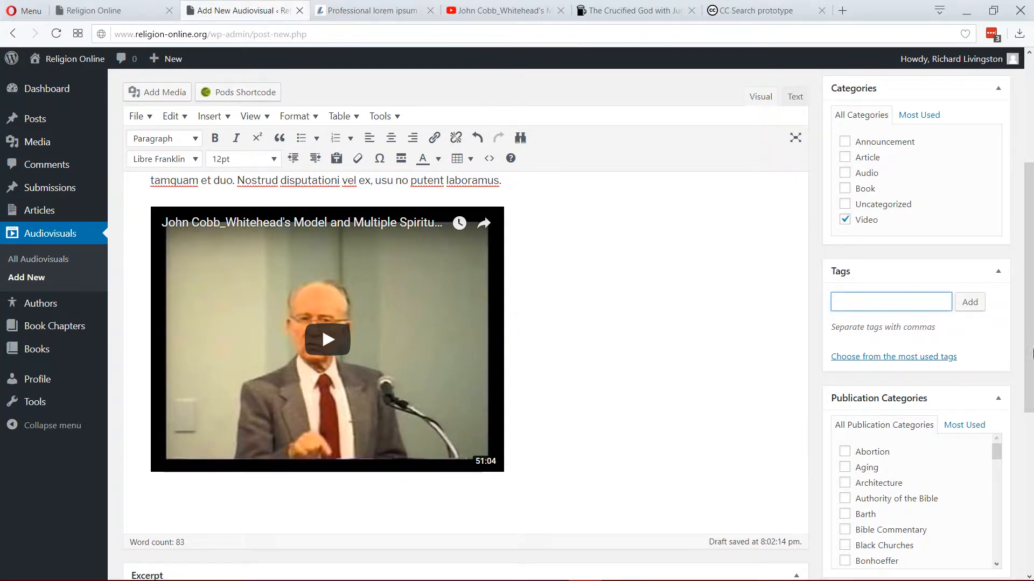
pyautogui.scroll(1, 1015, 362)
pyautogui.scroll(-1, 1017, 362)
pyautogui.scroll(2, 1019, 361)
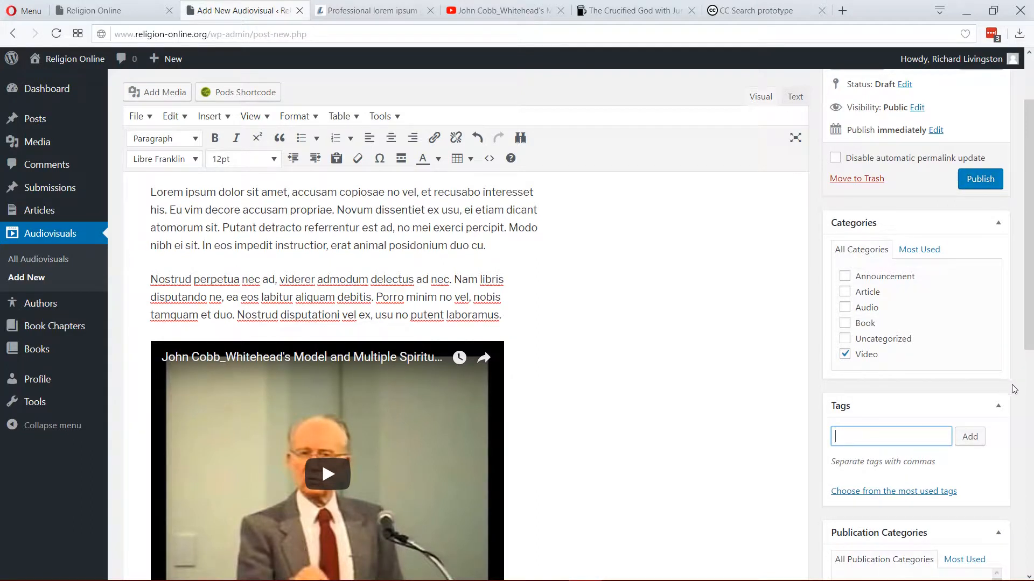
pyautogui.scroll(-1, 1019, 397)
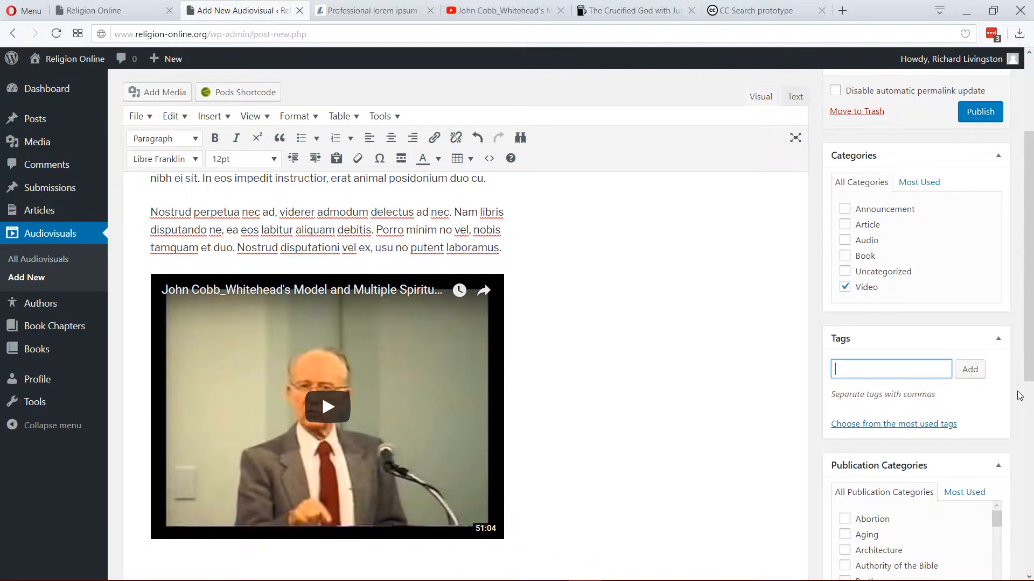
pyautogui.scroll(1, 1019, 396)
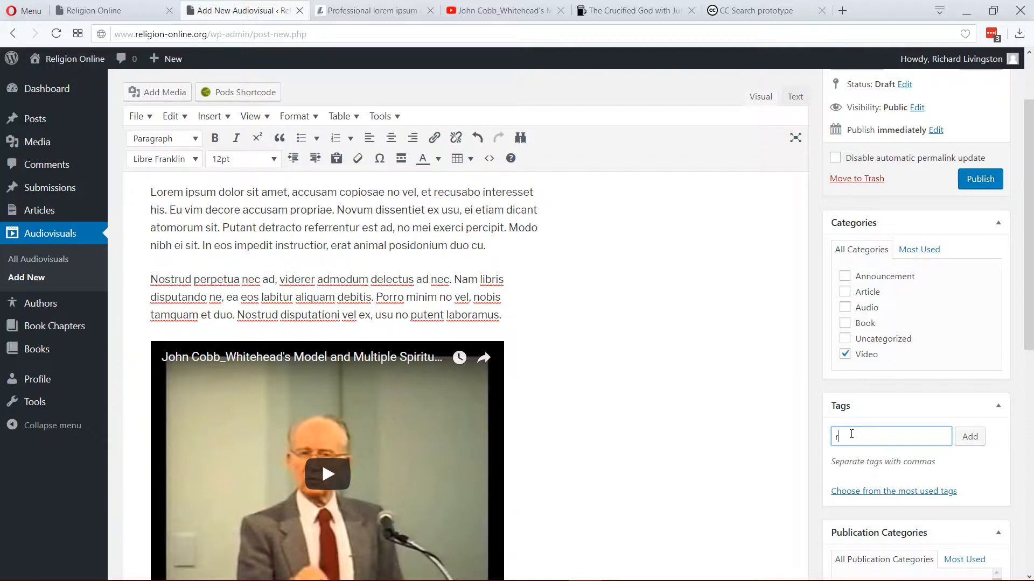
pyautogui.write('eligious pluralism')
pyautogui.click(969, 439)
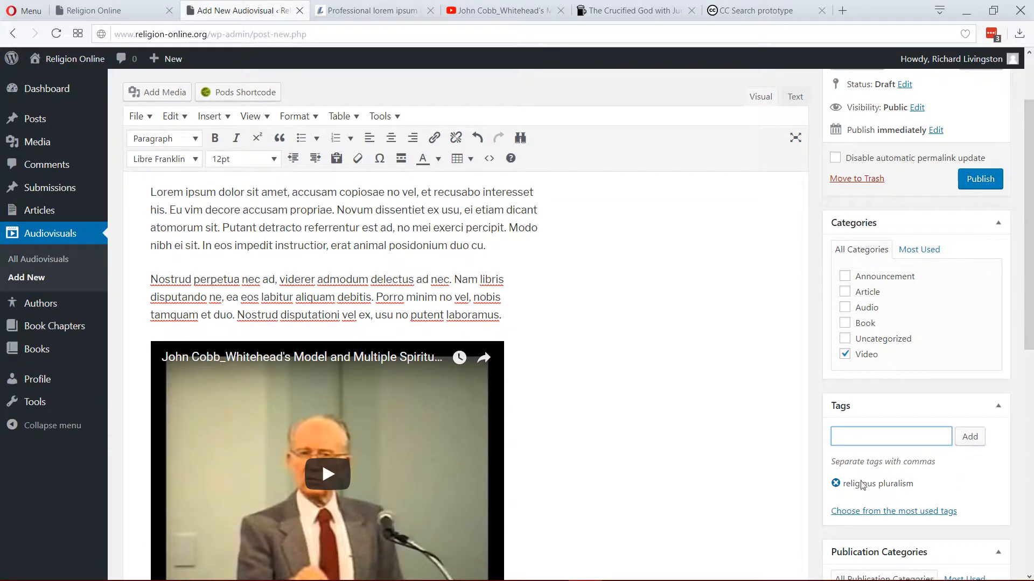
# Compare the entry's publication categories with the grouped category list on the Religion Online site's Categories page.
pyautogui.scroll(-5, 985, 468)
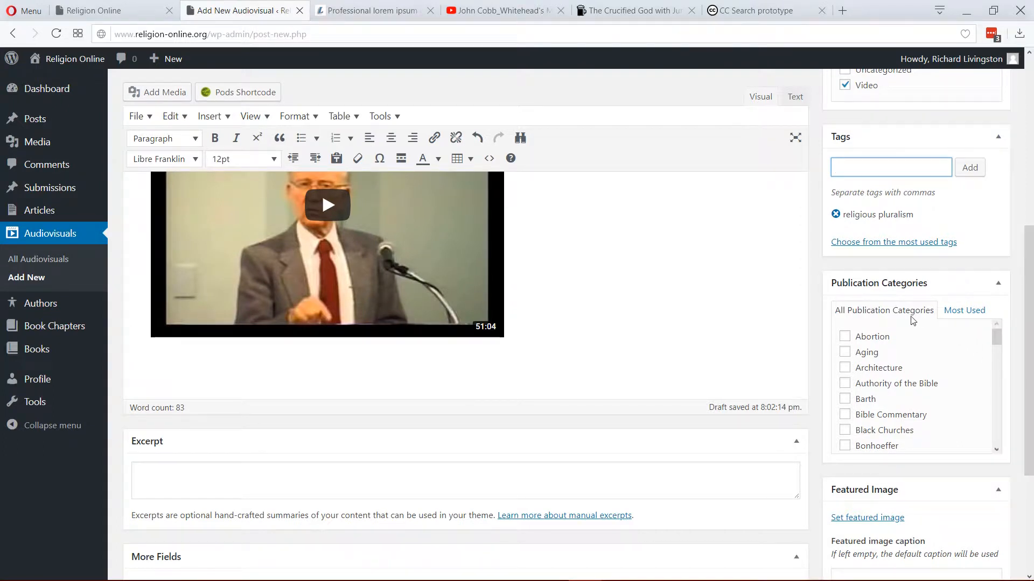
pyautogui.moveTo(996, 337); pyautogui.dragTo(986, 305)
pyautogui.click(132, 6)
pyautogui.scroll(6, 602, 248)
pyautogui.scroll(15, 602, 248)
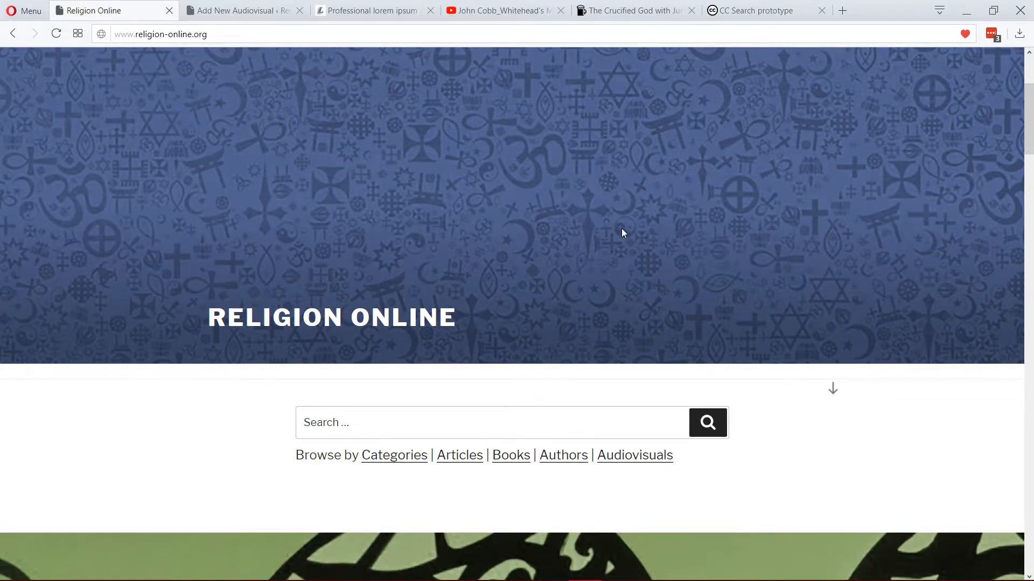
pyautogui.scroll(-3, 628, 247)
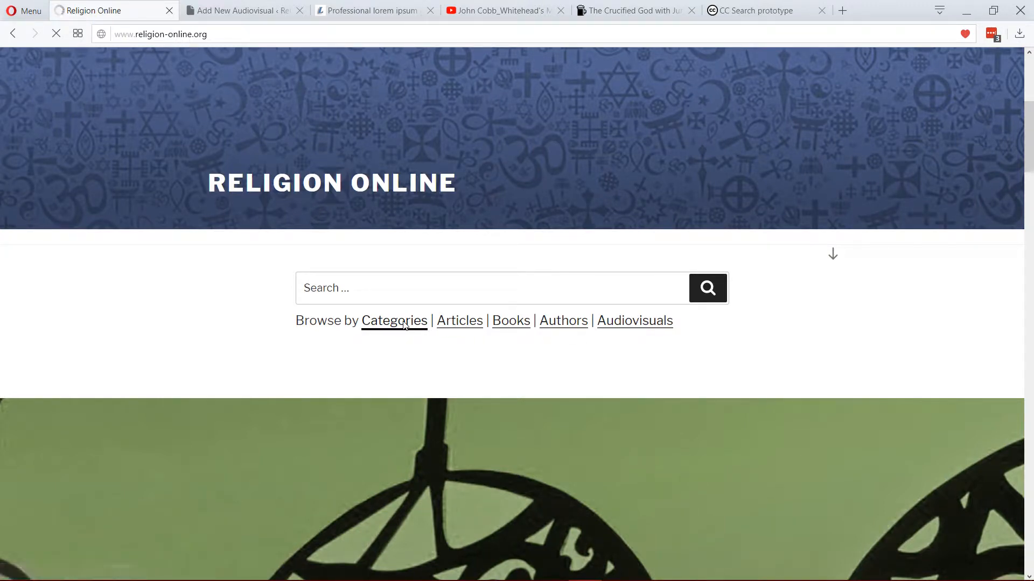
pyautogui.click(401, 323)
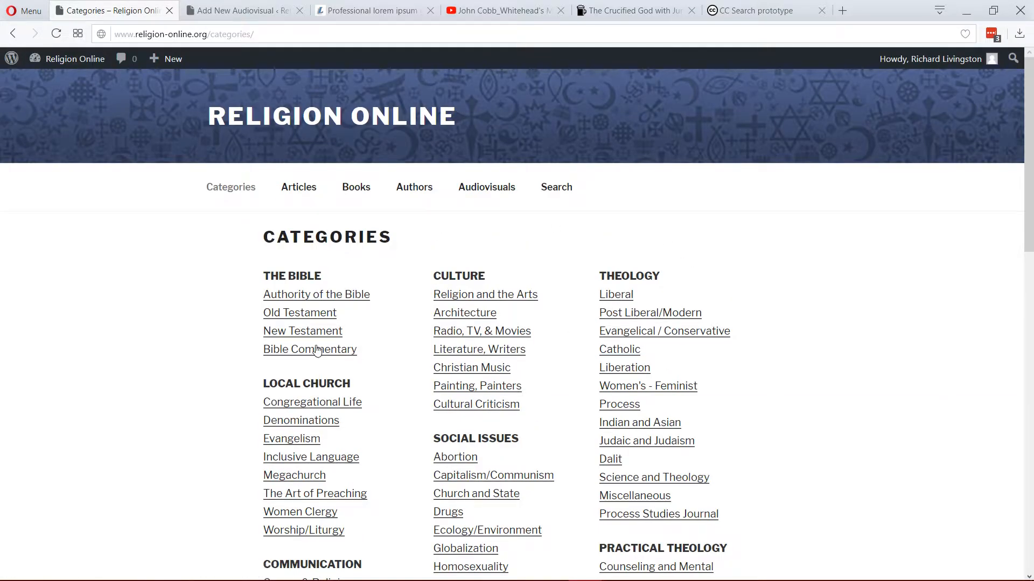
pyautogui.scroll(-3, 834, 350)
pyautogui.scroll(-6, 834, 353)
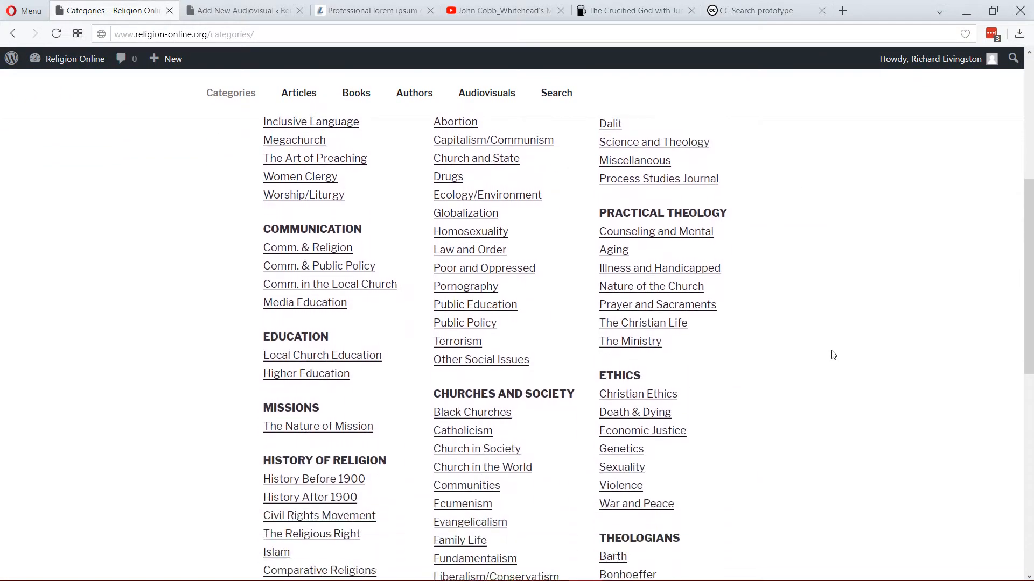
pyautogui.scroll(8, 799, 371)
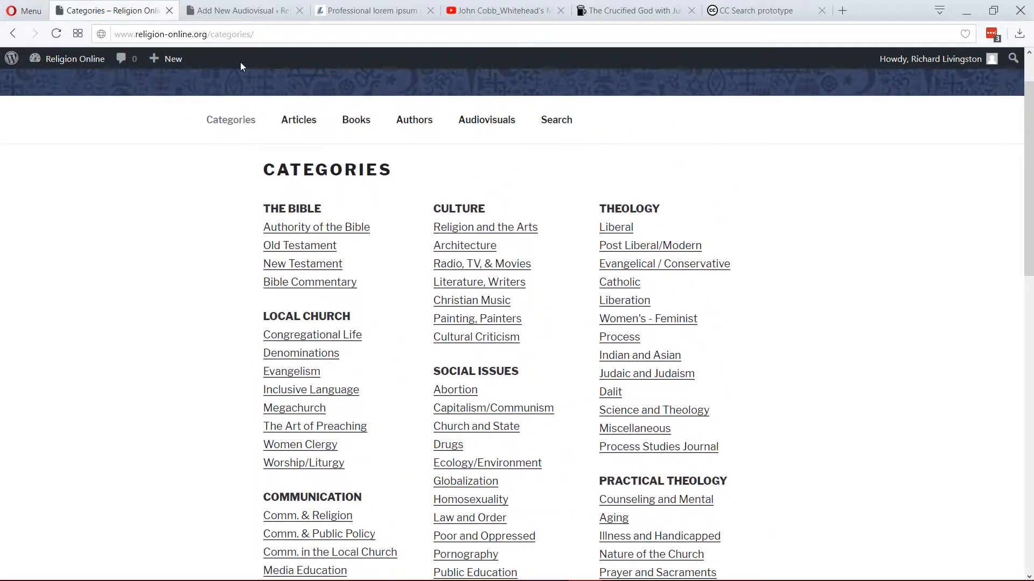
pyautogui.click(239, 15)
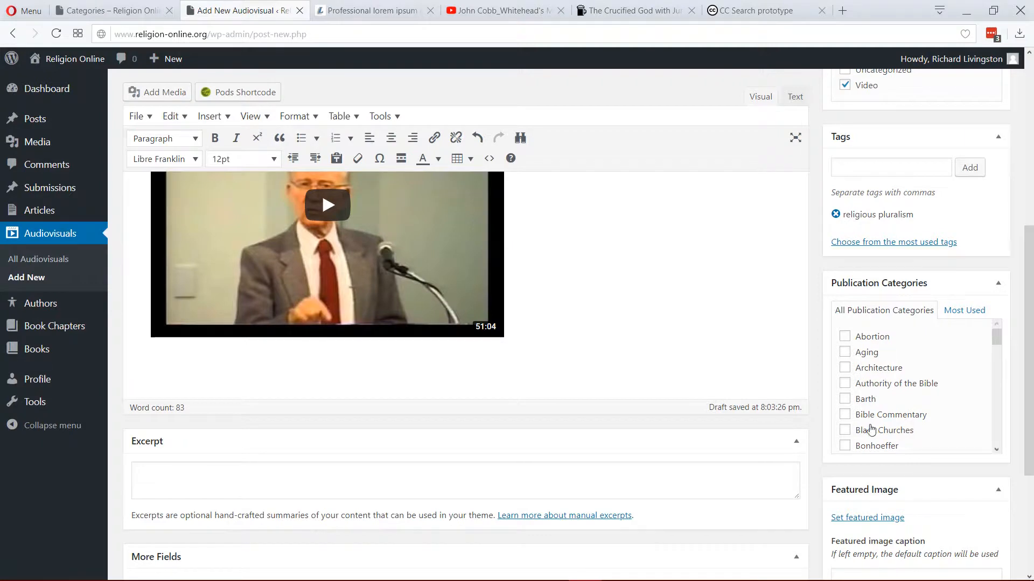
pyautogui.click(123, 11)
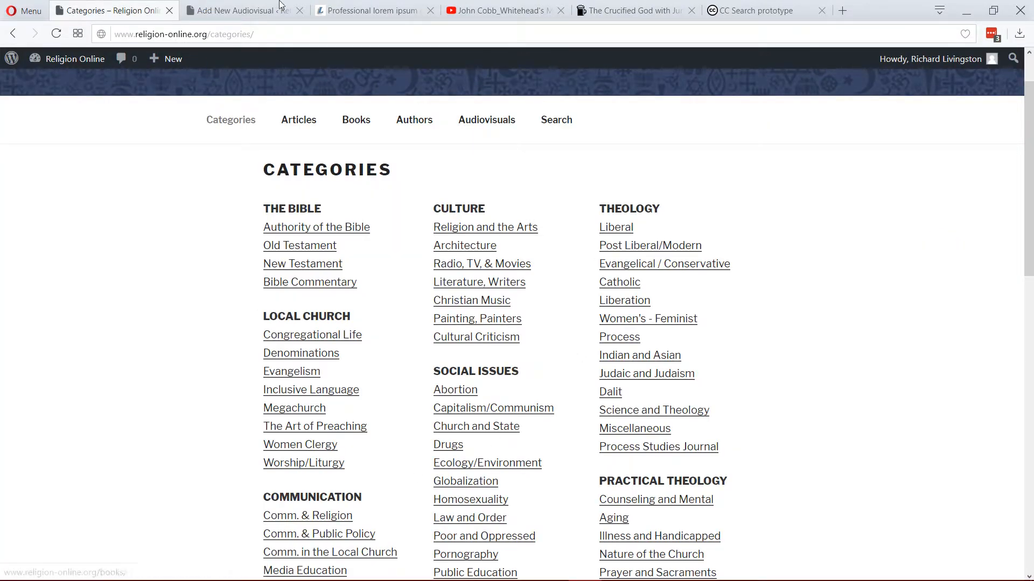
# Add the publication category Whitehead to the audiovisual entry and review the other categories in the list, including those around Process Theology.
pyautogui.click(239, 10)
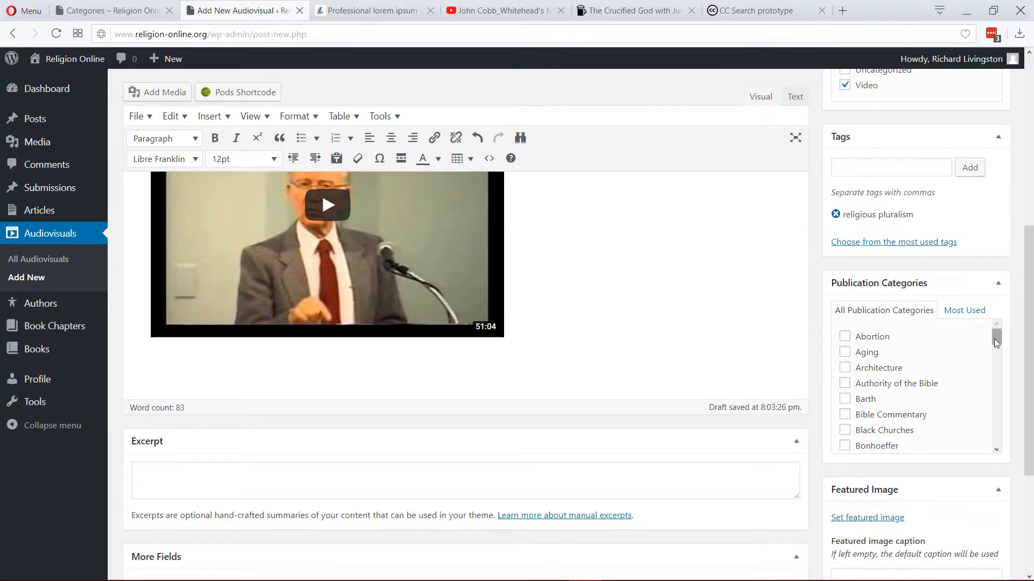
pyautogui.moveTo(994, 338); pyautogui.dragTo(997, 443)
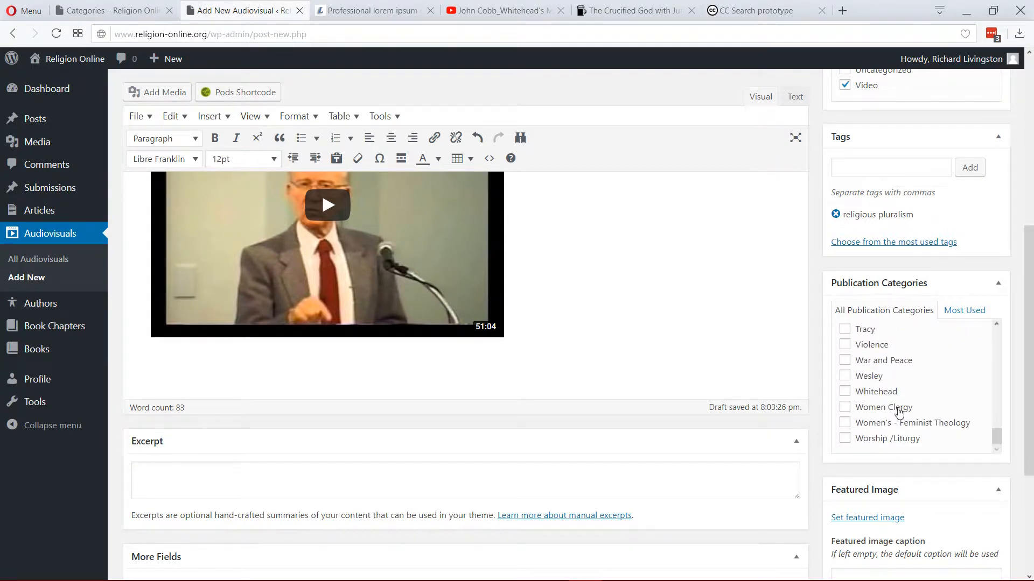
pyautogui.click(845, 392)
pyautogui.scroll(6, 794, 322)
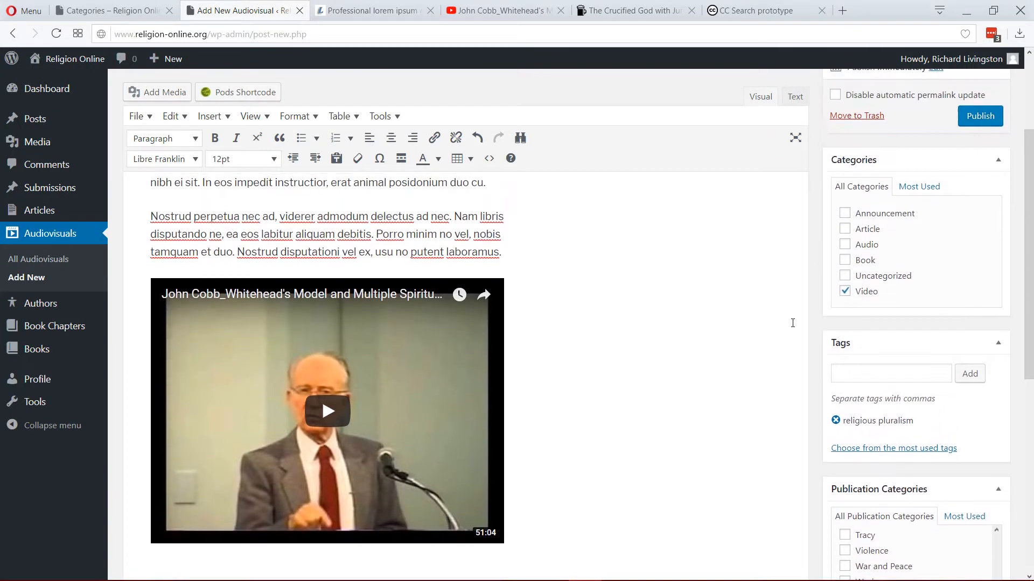
pyautogui.scroll(-6, 794, 322)
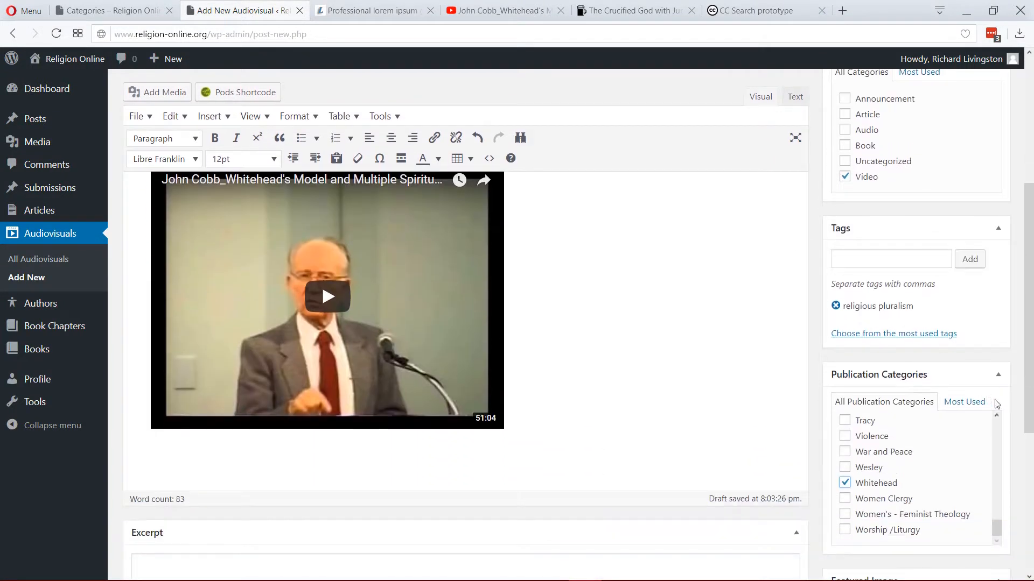
pyautogui.scroll(3, 956, 411)
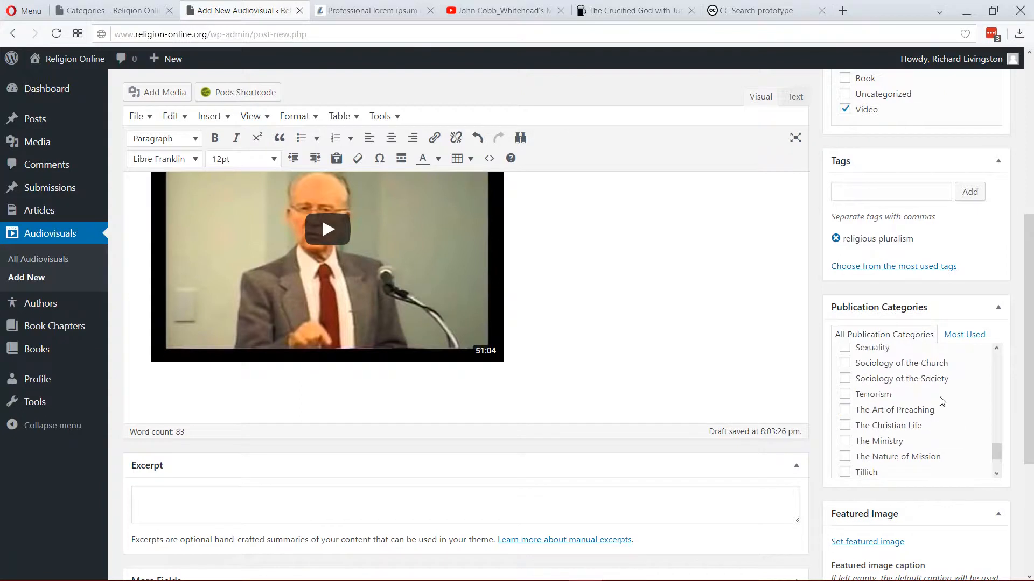
pyautogui.scroll(5, 890, 421)
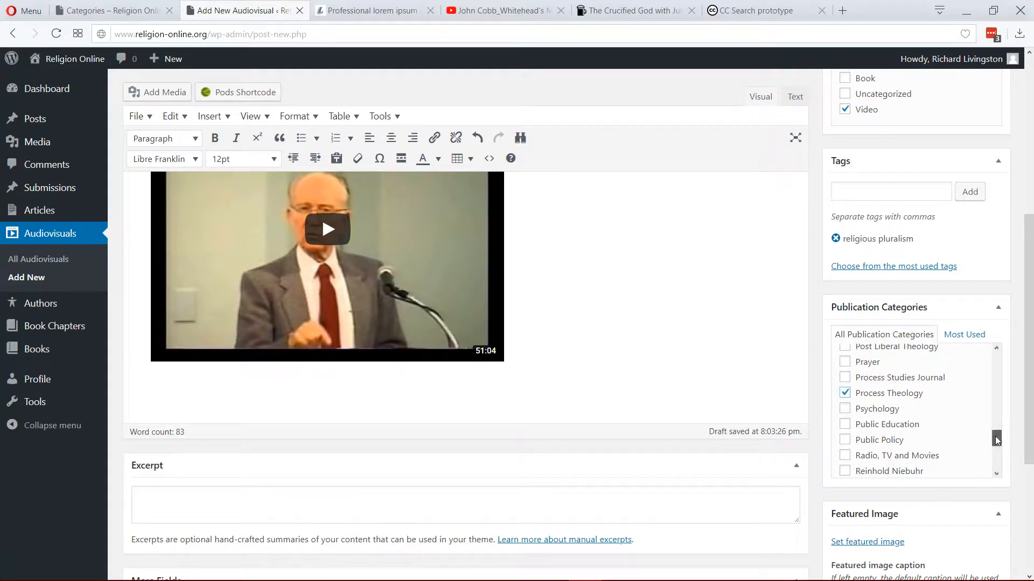
pyautogui.moveTo(996, 440); pyautogui.dragTo(997, 434)
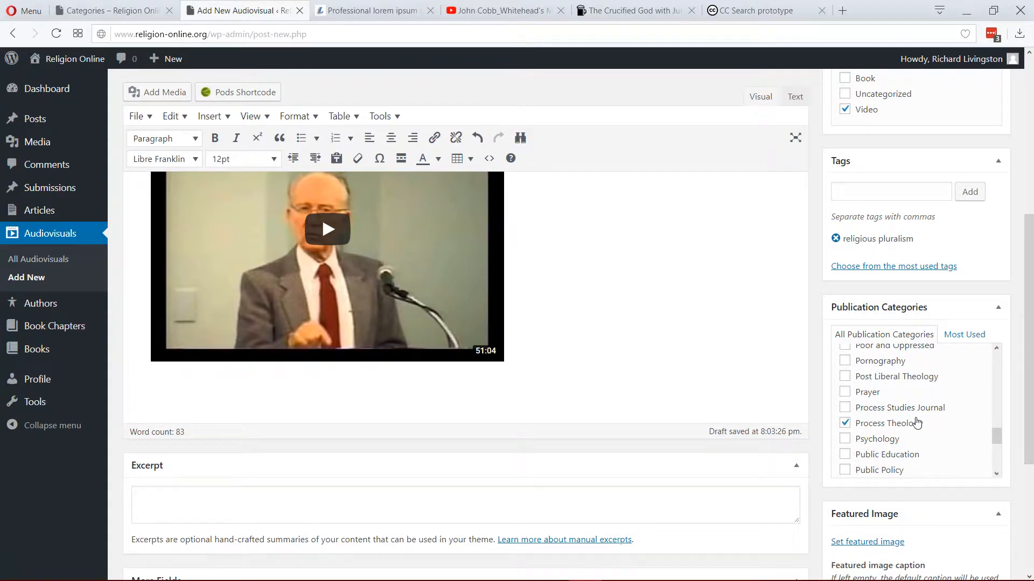
pyautogui.scroll(-5, 917, 424)
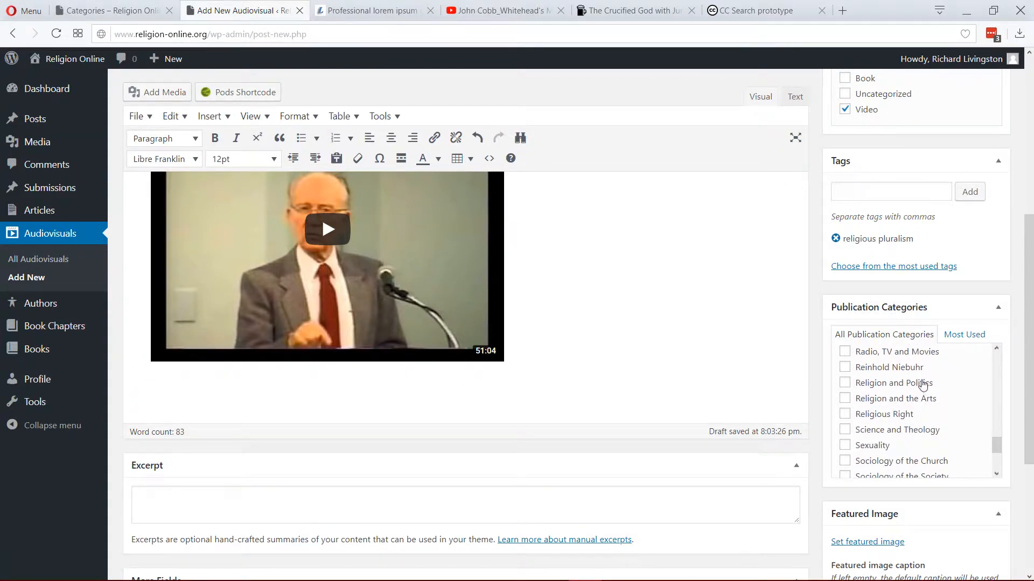
pyautogui.scroll(5, 923, 383)
pyautogui.scroll(-1, 809, 375)
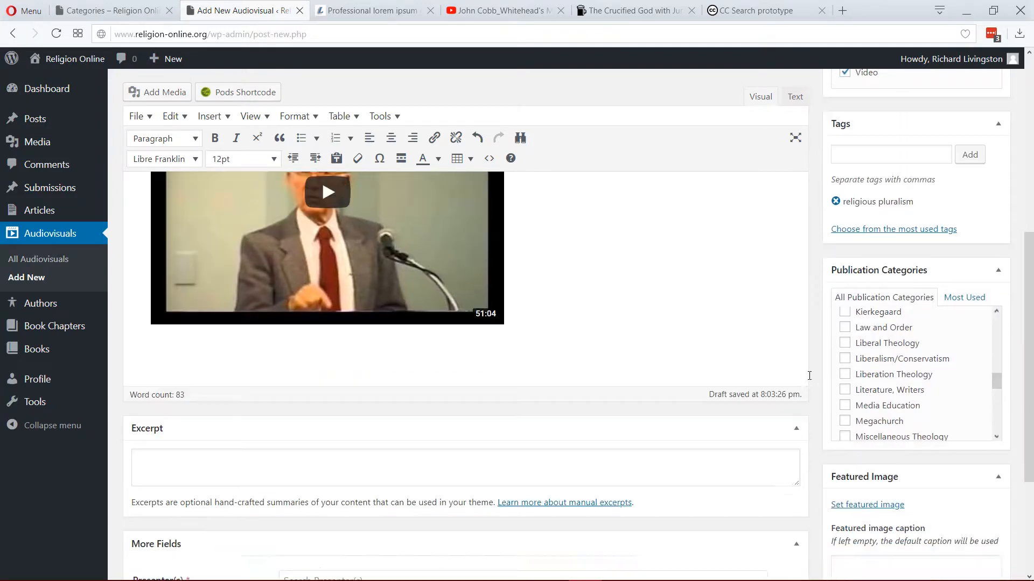
# Place the cursor in the entry's Excerpt field and review the description text above it.
pyautogui.scroll(-3, 809, 375)
pyautogui.click(249, 370)
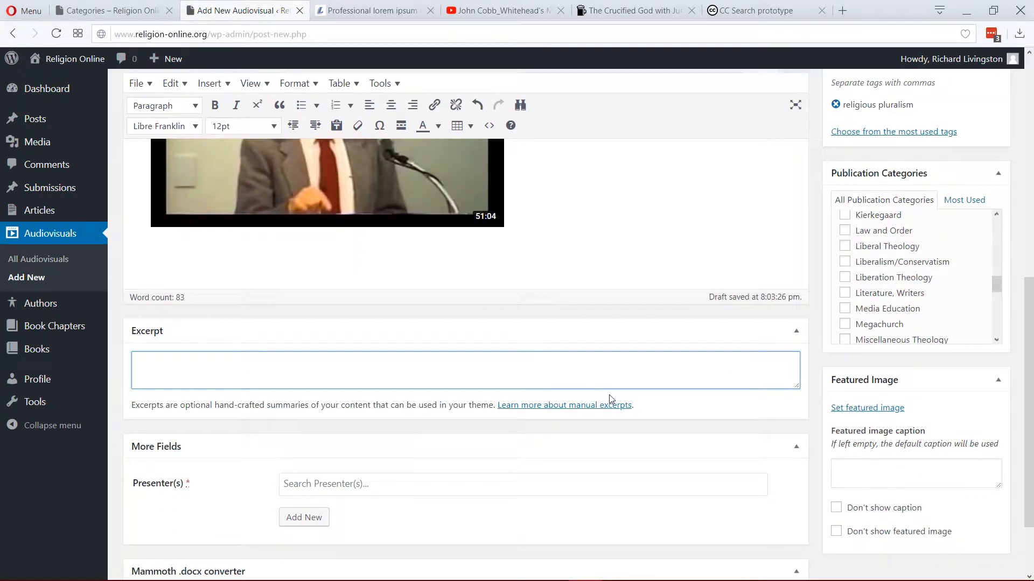
pyautogui.scroll(10, 612, 399)
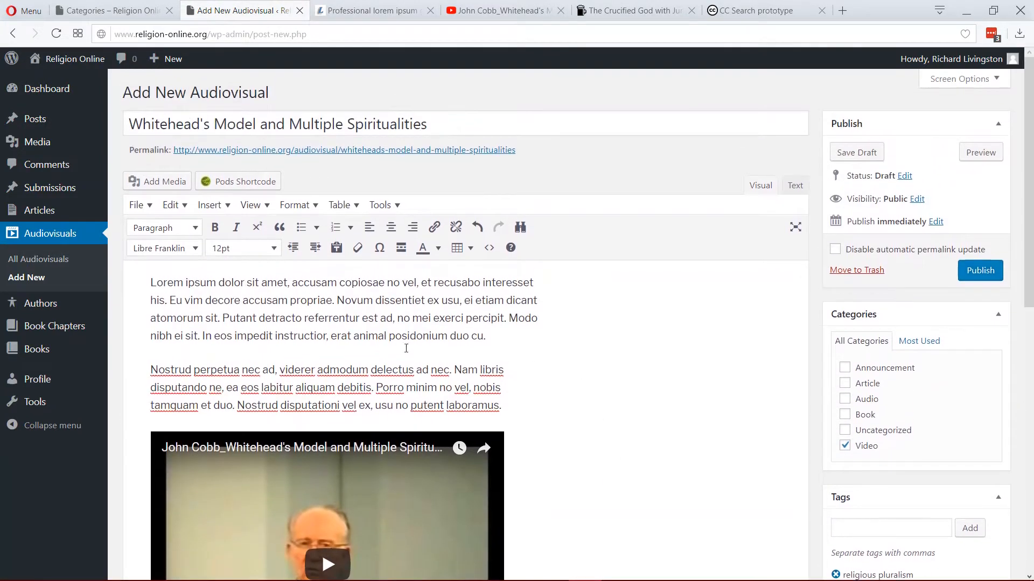
pyautogui.scroll(-10, 560, 428)
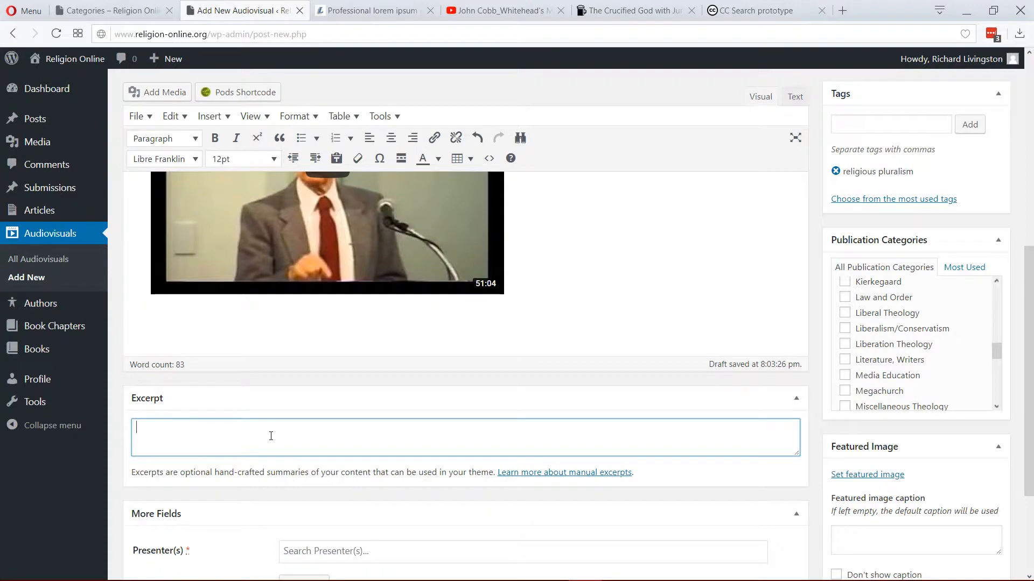
# Examine how excerpts appear on the Religion Online Audiovisuals page and under the blog posts on the site's home page.
pyautogui.click(123, 11)
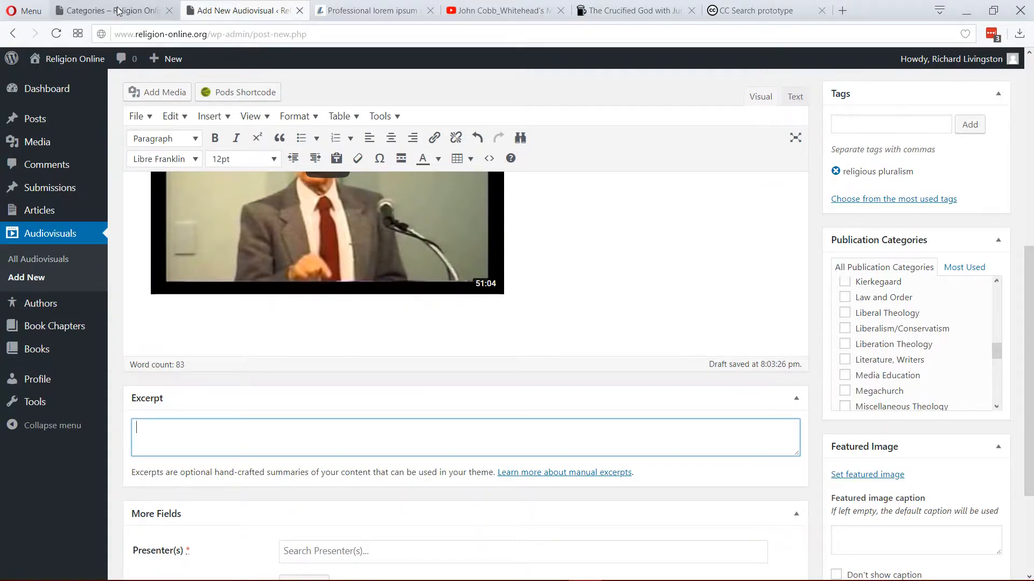
pyautogui.scroll(2, 527, 186)
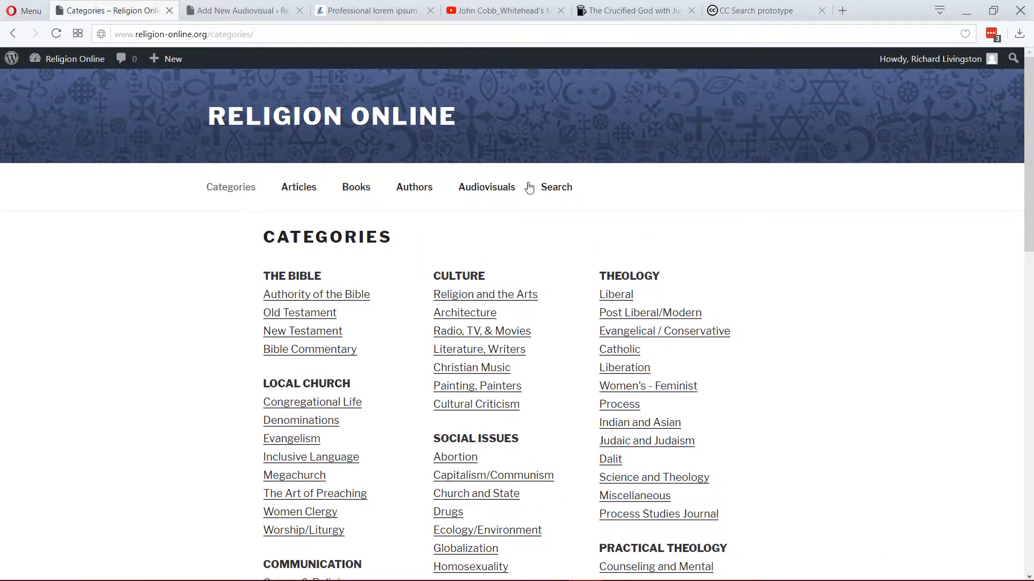
pyautogui.click(482, 189)
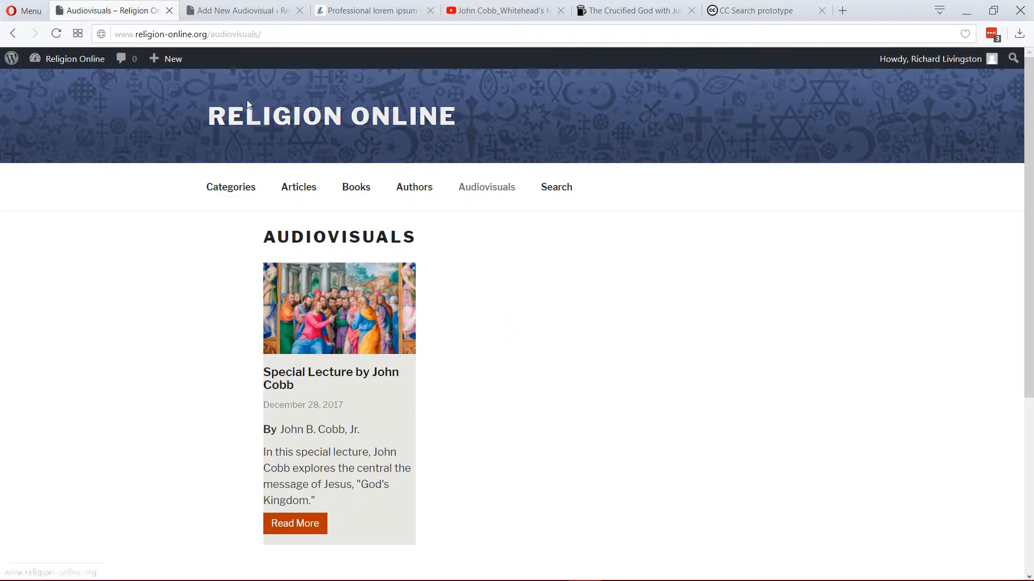
pyautogui.click(240, 121)
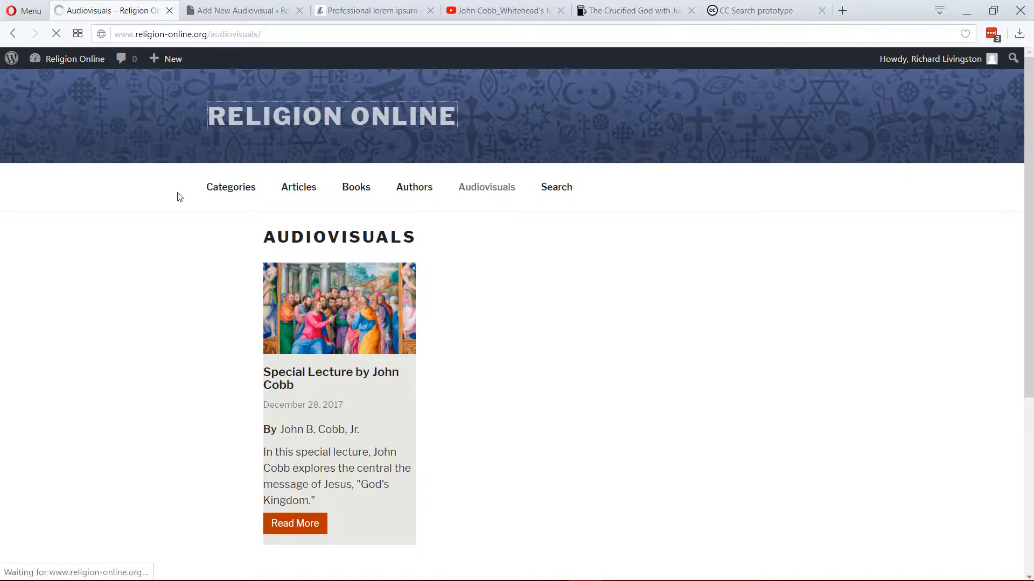
pyautogui.scroll(-15, 154, 291)
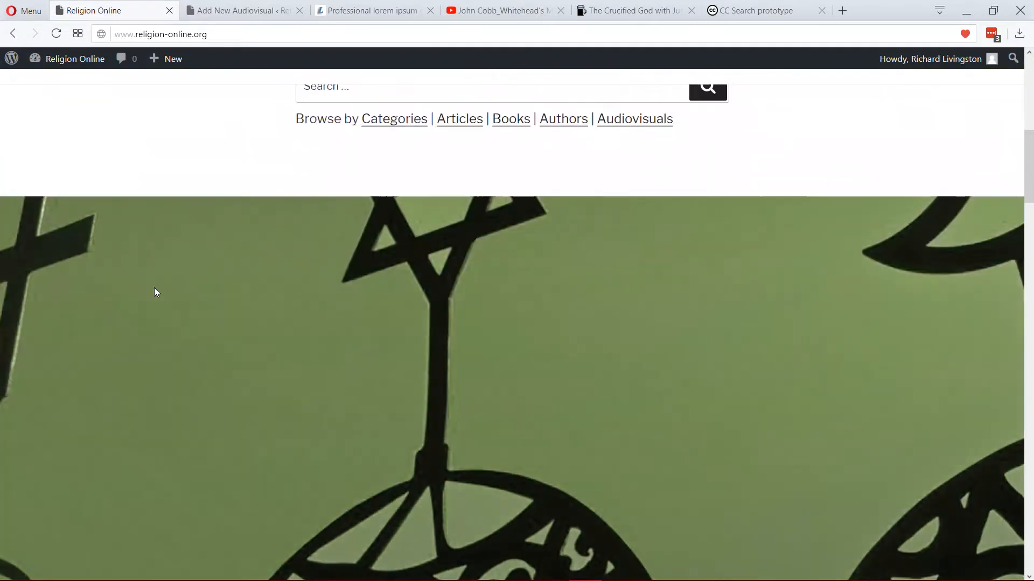
pyautogui.scroll(-2, 156, 291)
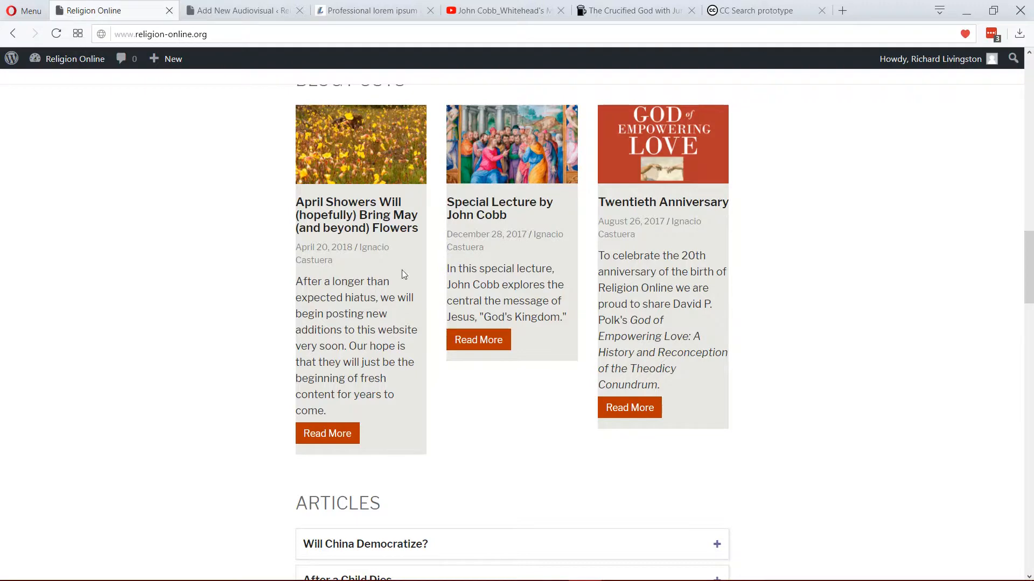
pyautogui.click(240, 10)
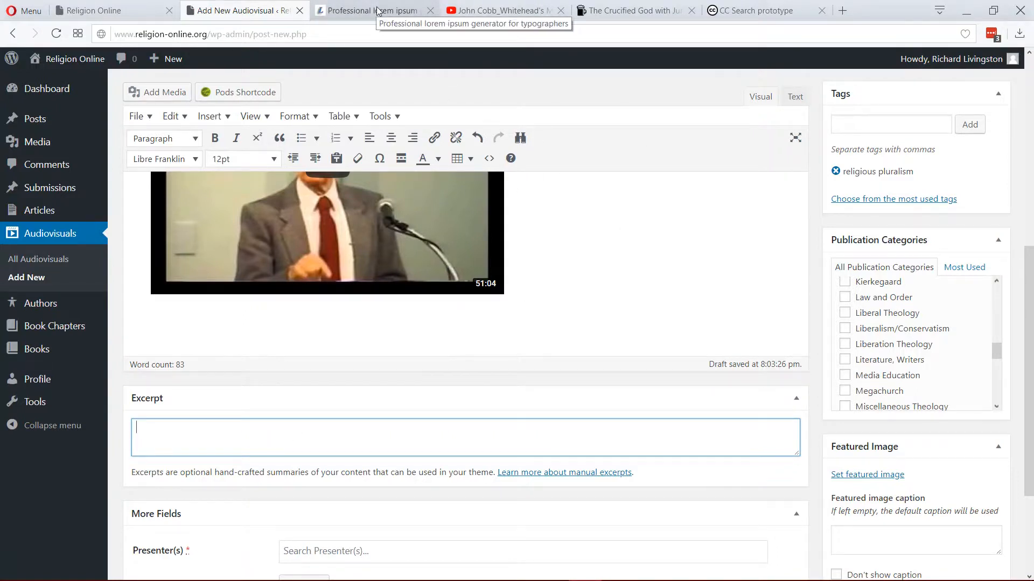
pyautogui.click(114, 10)
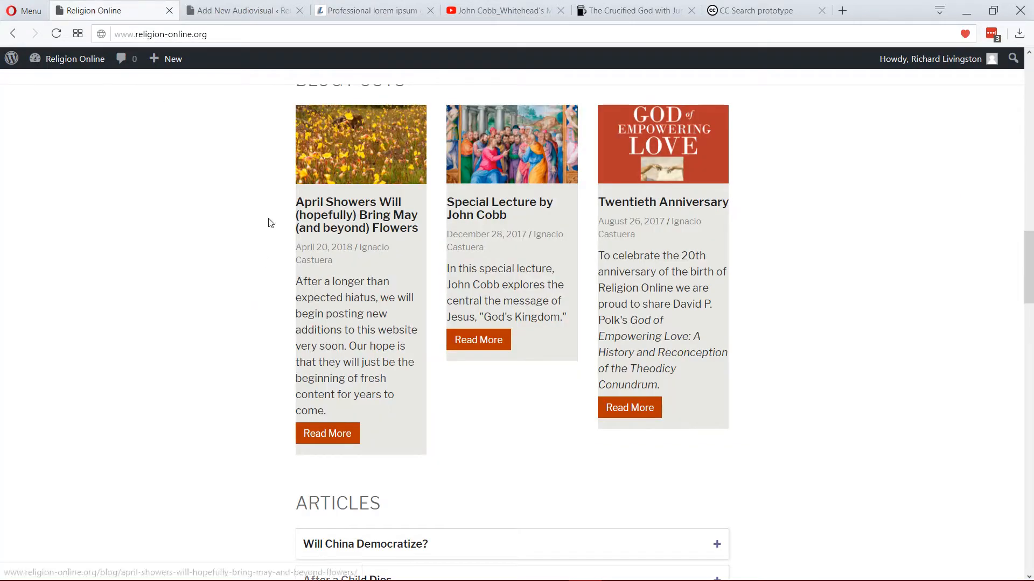
# Copy the filler text from "No pro feugiat saperet" to "eum nibh complectitur te." from the lorem ipsum generator and paste it as the entry's excerpt.
pyautogui.click(259, 8)
pyautogui.click(379, 10)
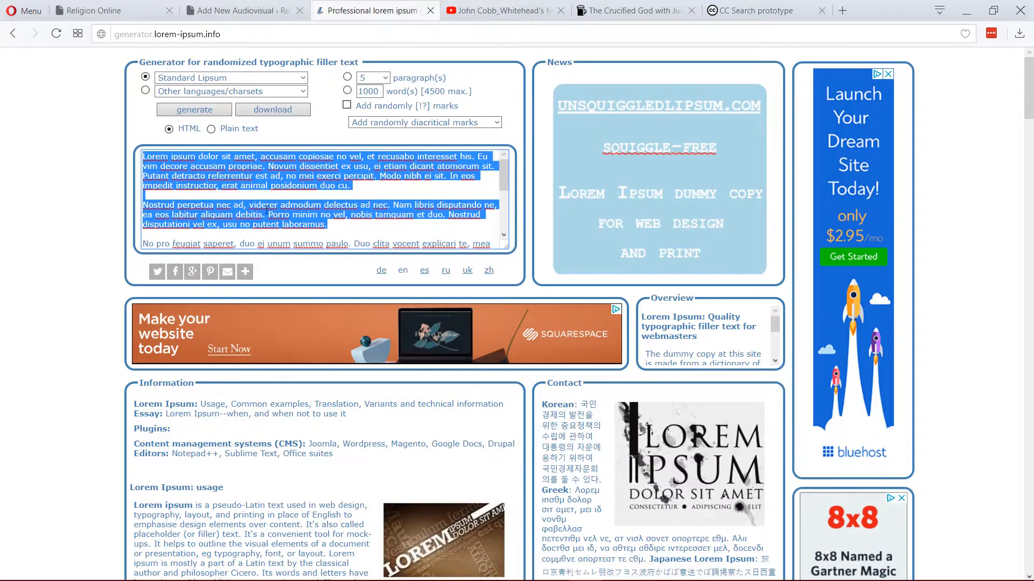
pyautogui.scroll(-2, 266, 210)
pyautogui.moveTo(143, 177); pyautogui.dragTo(286, 195)
pyautogui.hotkey('ctrl', 'c')
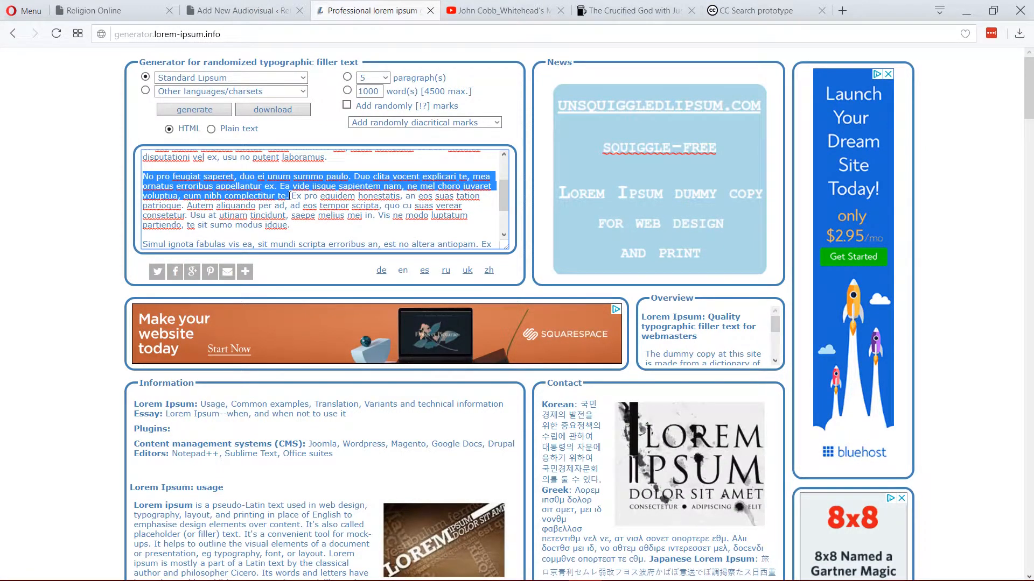
pyautogui.click(201, 7)
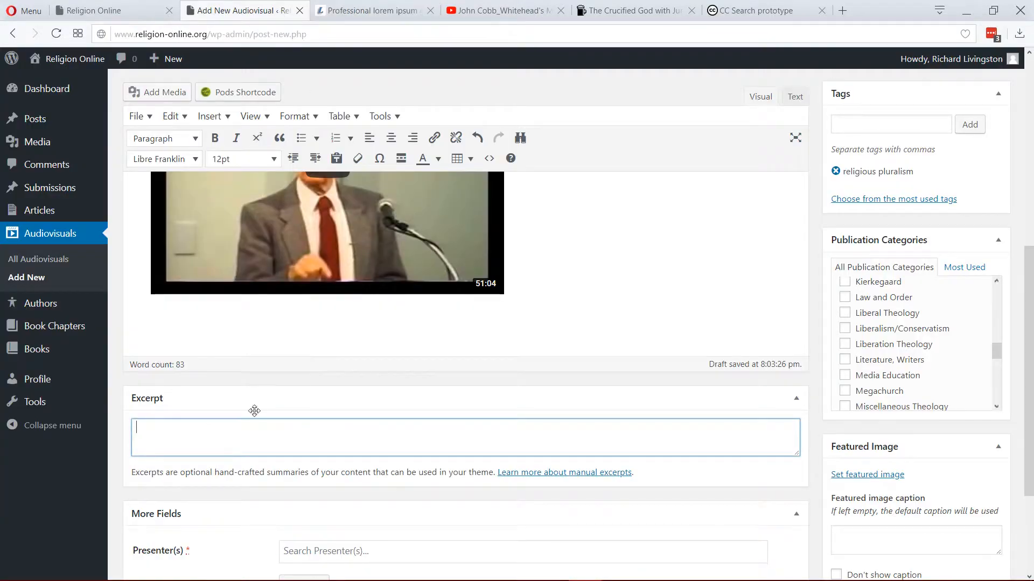
pyautogui.hotkey('ctrl', 'v')
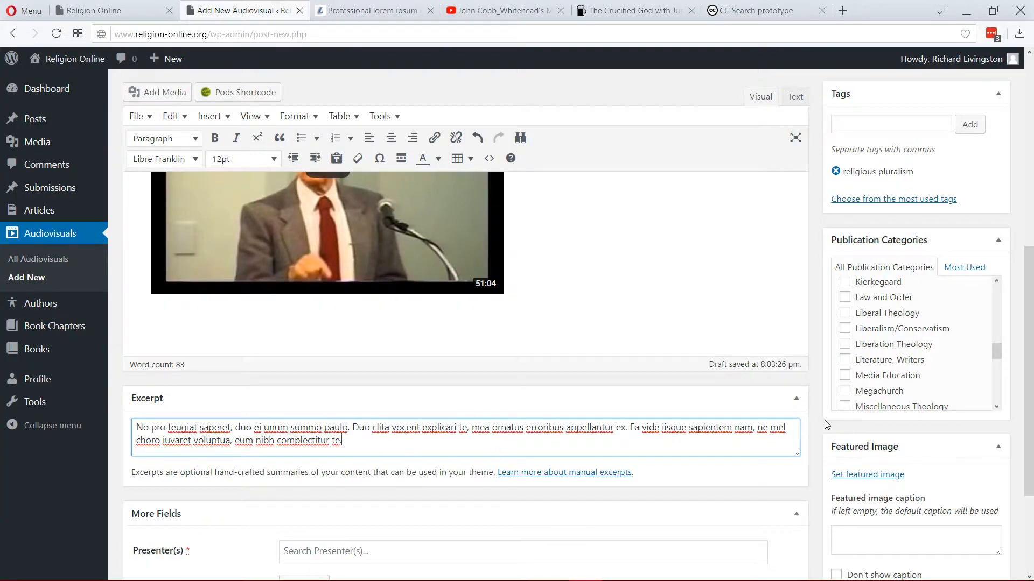
# Search the entry's presenters for "Cobb" and assign John B. Cobb, Jr. as the presenter.
pyautogui.scroll(-2, 828, 444)
pyautogui.scroll(-1, 828, 443)
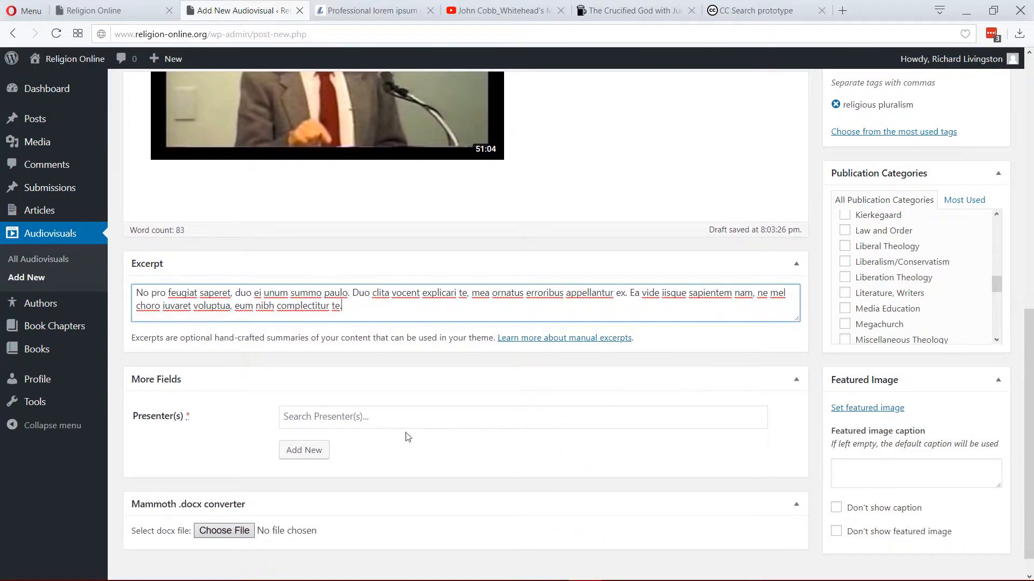
pyautogui.click(334, 419)
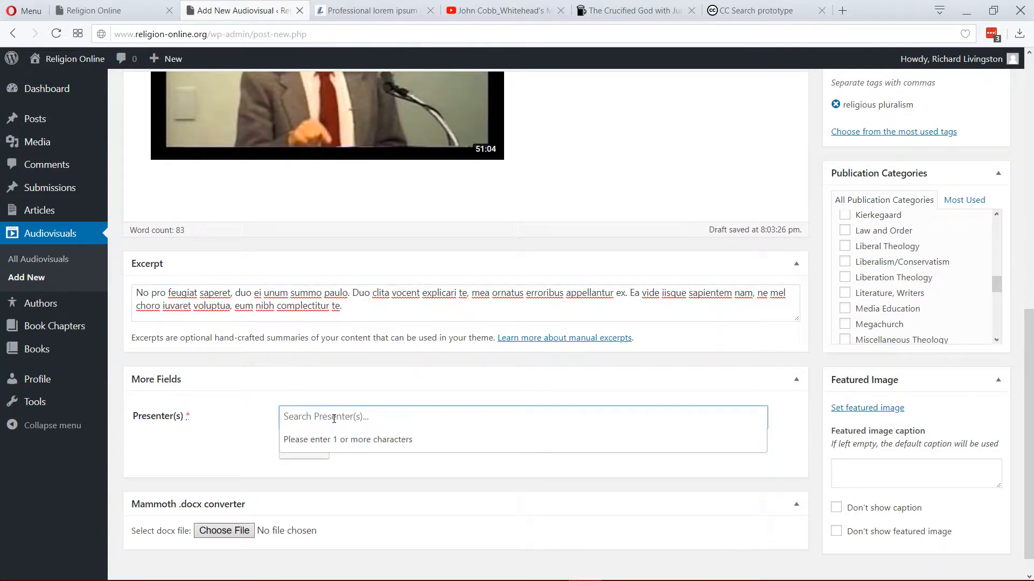
pyautogui.write('Cobb')
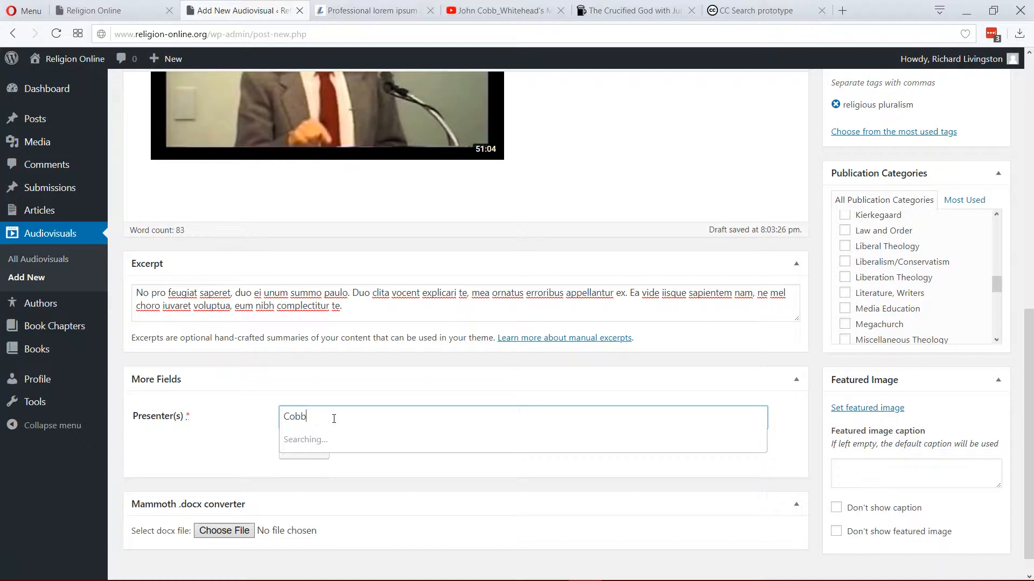
pyautogui.scroll(-1, 334, 418)
pyautogui.scroll(-1, 336, 419)
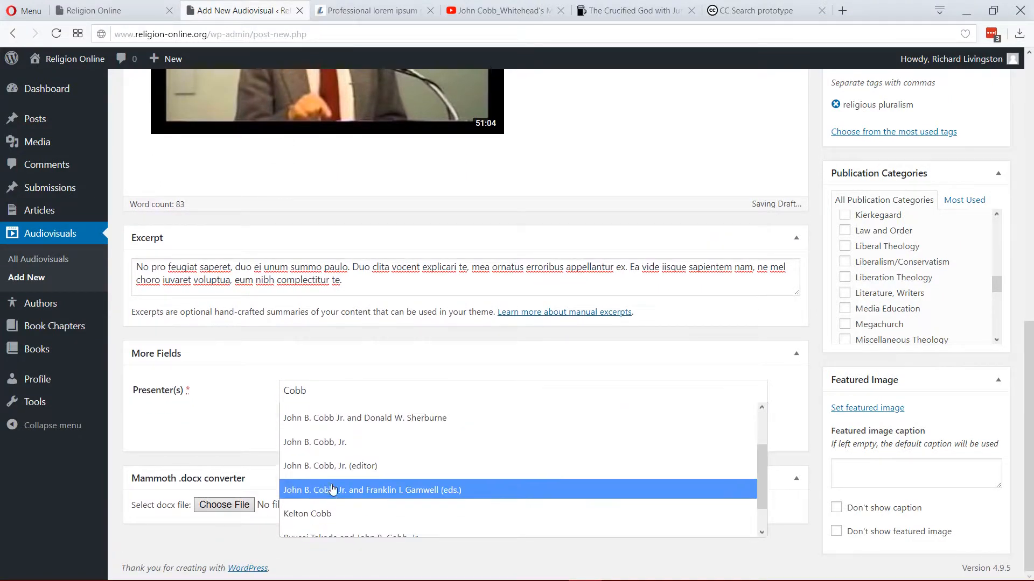
pyautogui.scroll(-2, 335, 493)
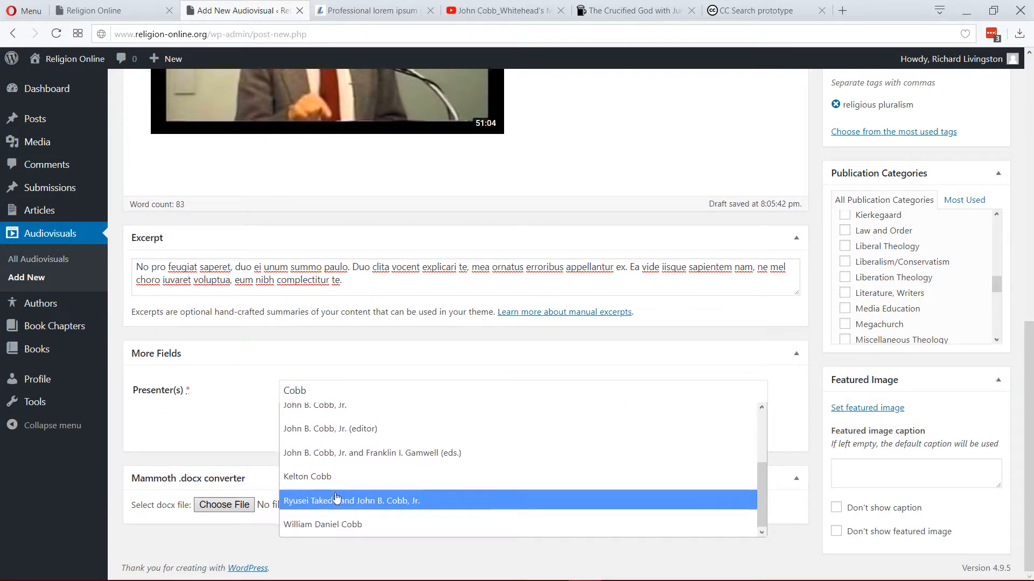
pyautogui.scroll(3, 336, 497)
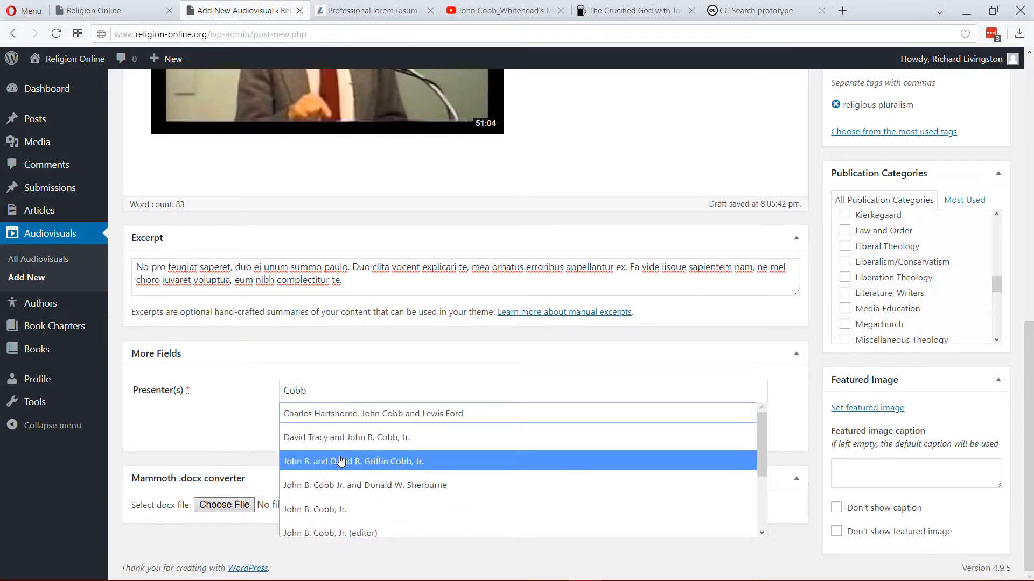
pyautogui.click(332, 510)
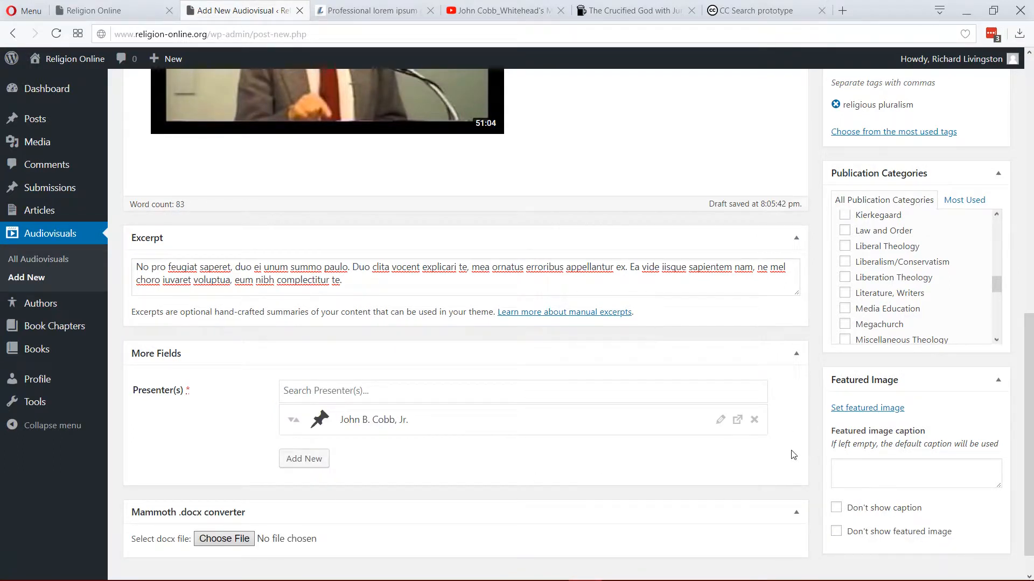
# Switch to the Creative Commons image search and search for "spirituality" to find a featured image.
pyautogui.scroll(-1, 989, 405)
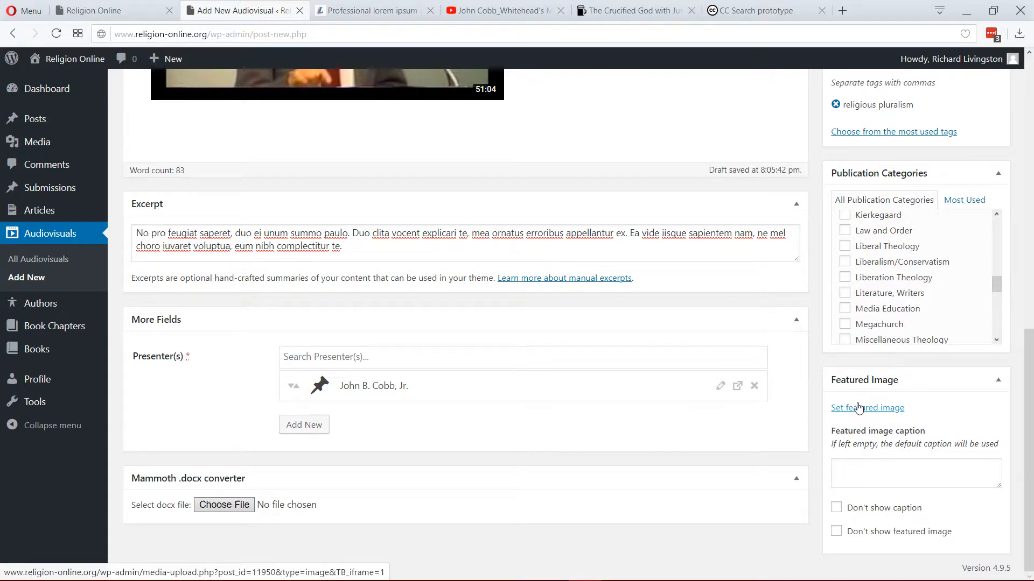
pyautogui.click(748, 13)
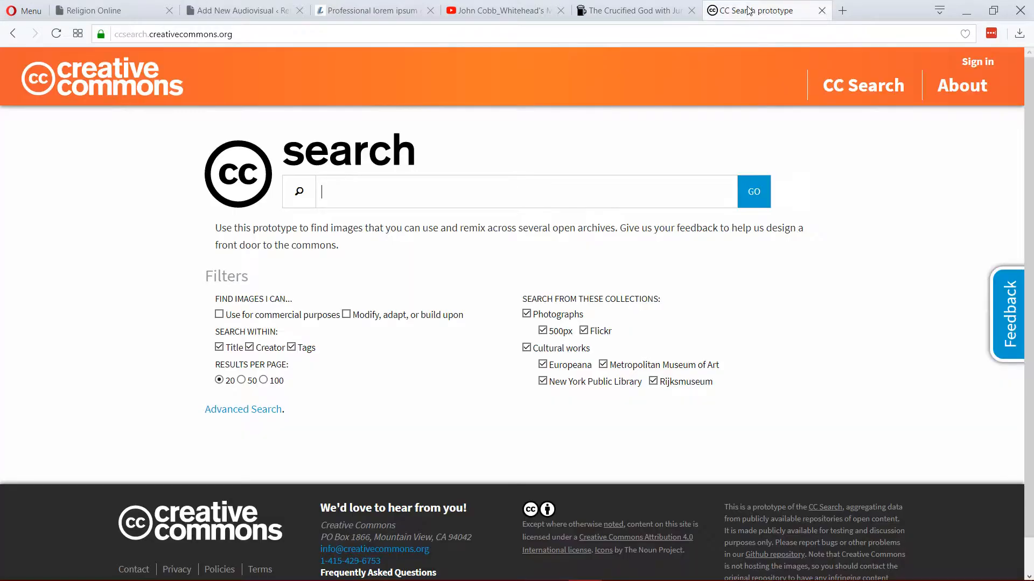
pyautogui.write('spir')
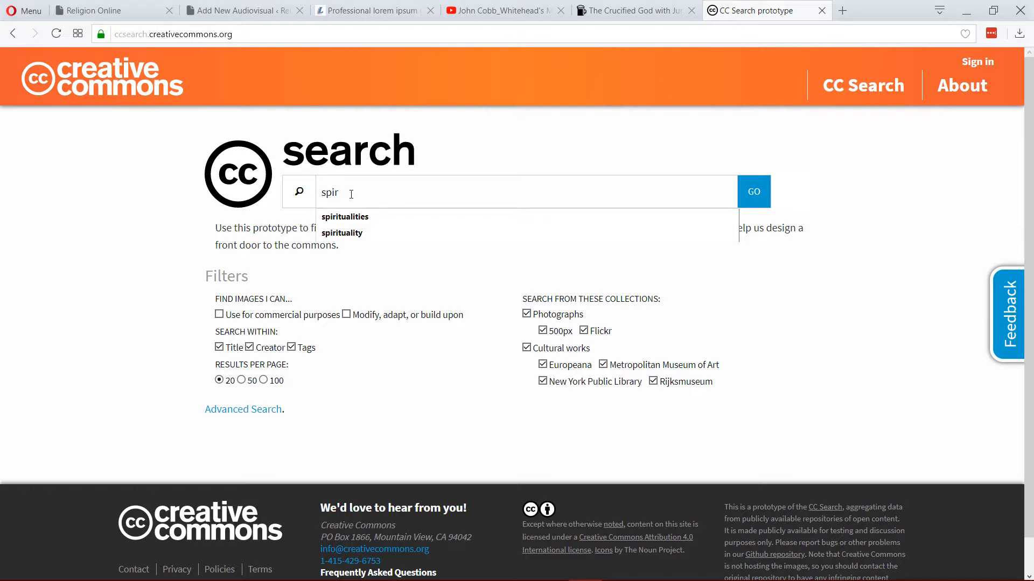
pyautogui.write('ituality')
pyautogui.click(356, 233)
pyautogui.click(758, 193)
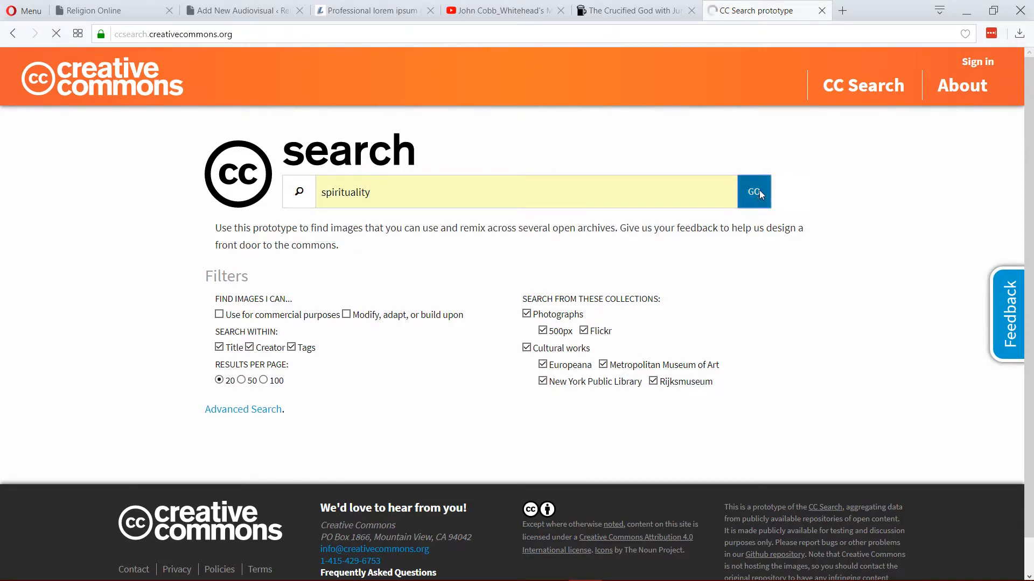
# Browse the "spirituality" image results and open the photo of the sun reflected over a wet beach.
pyautogui.scroll(-5, 936, 280)
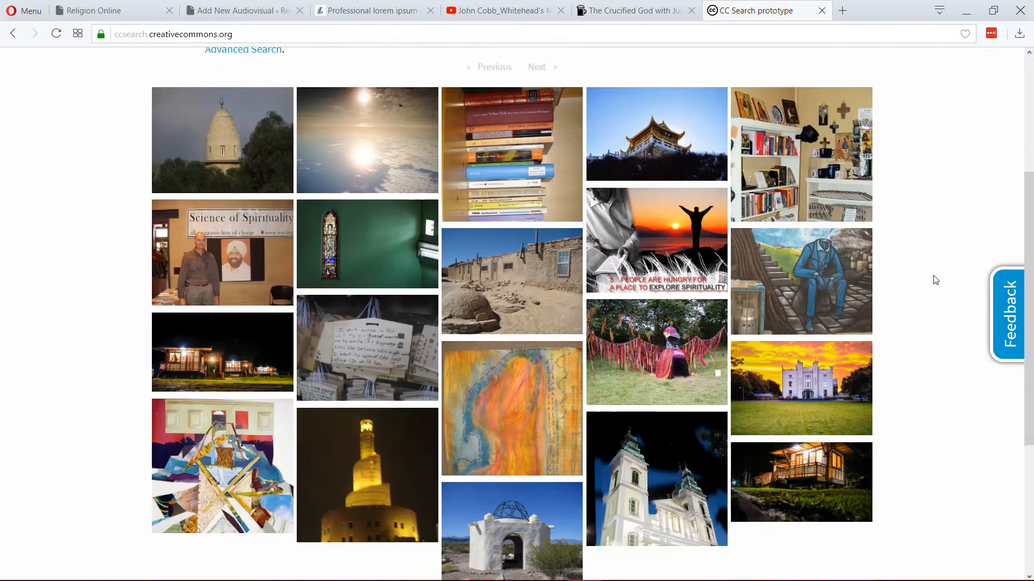
pyautogui.scroll(-4, 935, 280)
pyautogui.scroll(6, 802, 305)
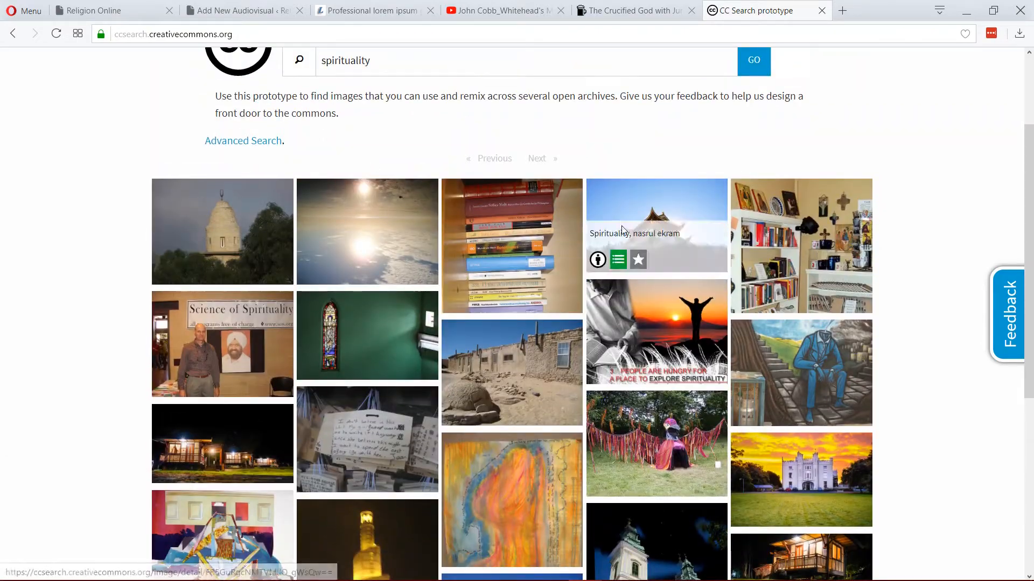
pyautogui.scroll(-5, 904, 340)
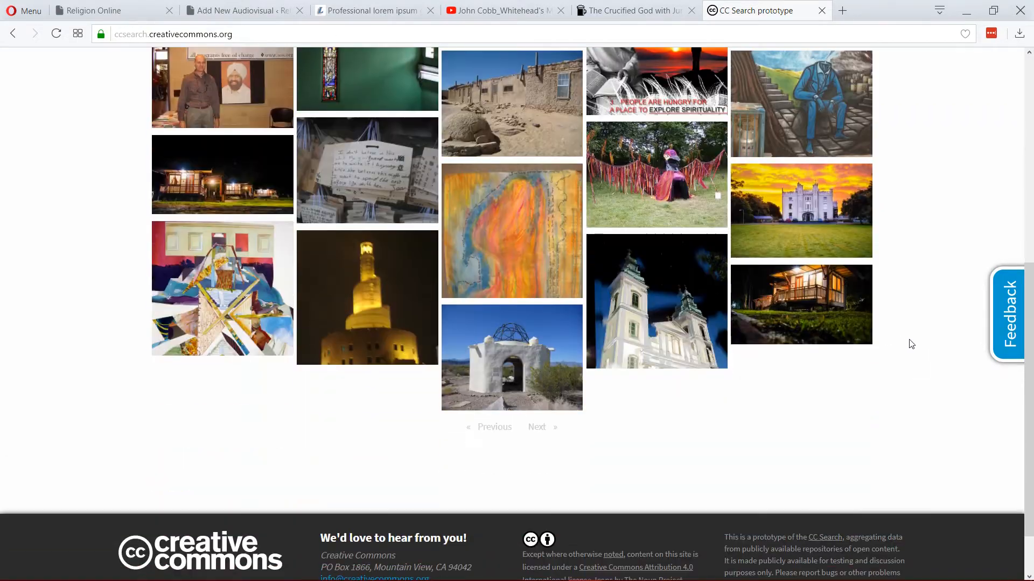
pyautogui.scroll(7, 779, 435)
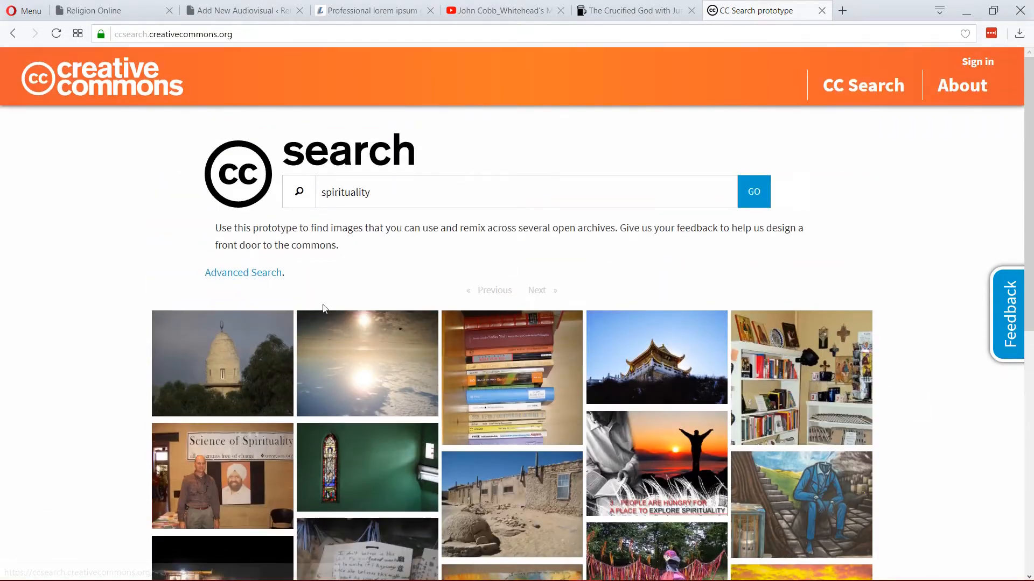
pyautogui.click(336, 374)
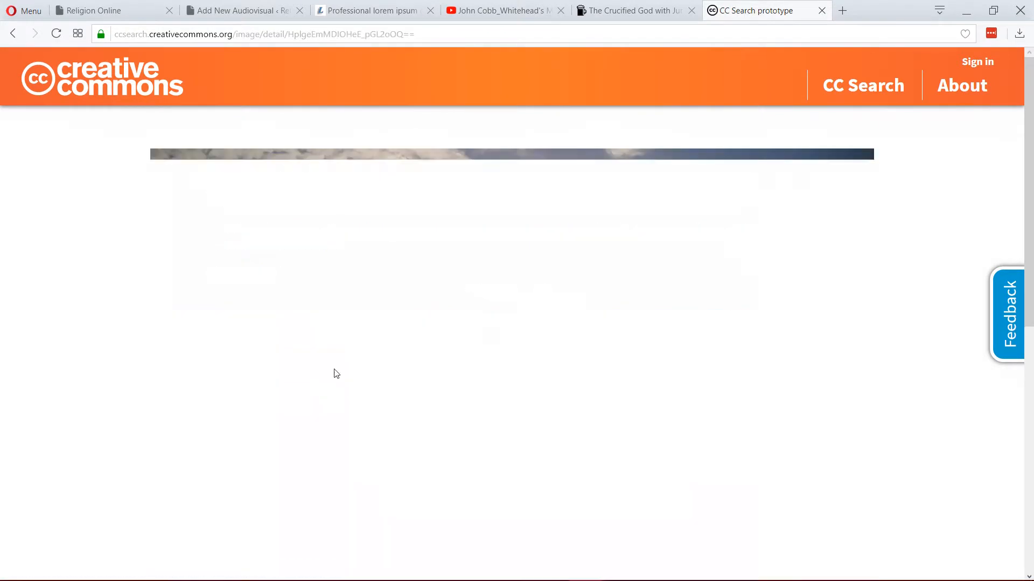
pyautogui.scroll(-2, 386, 293)
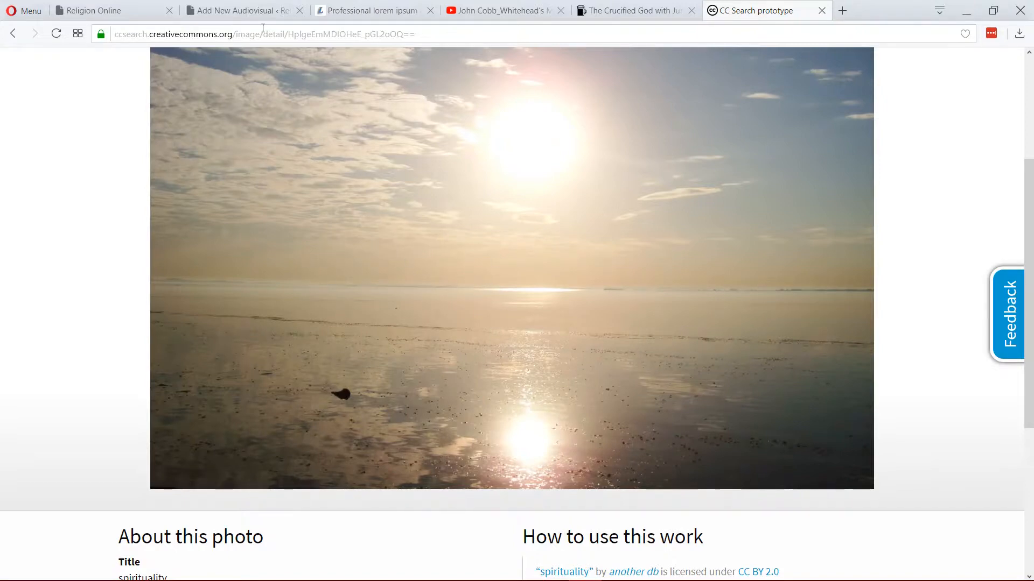
# Return to the new audiovisual entry and set featured_image-placeholder.jpg from the media library as its featured image.
pyautogui.click(242, 9)
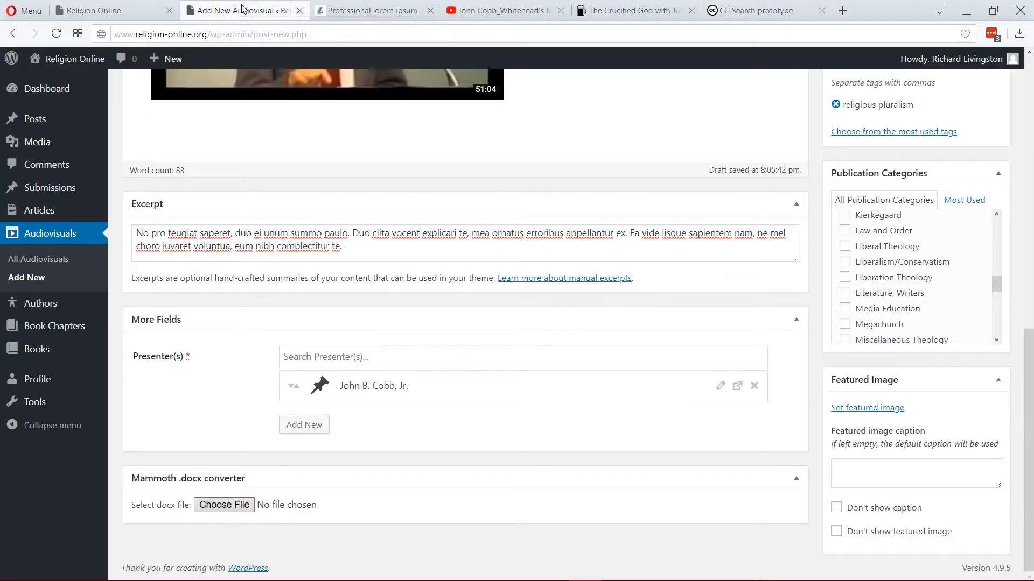
pyautogui.click(868, 412)
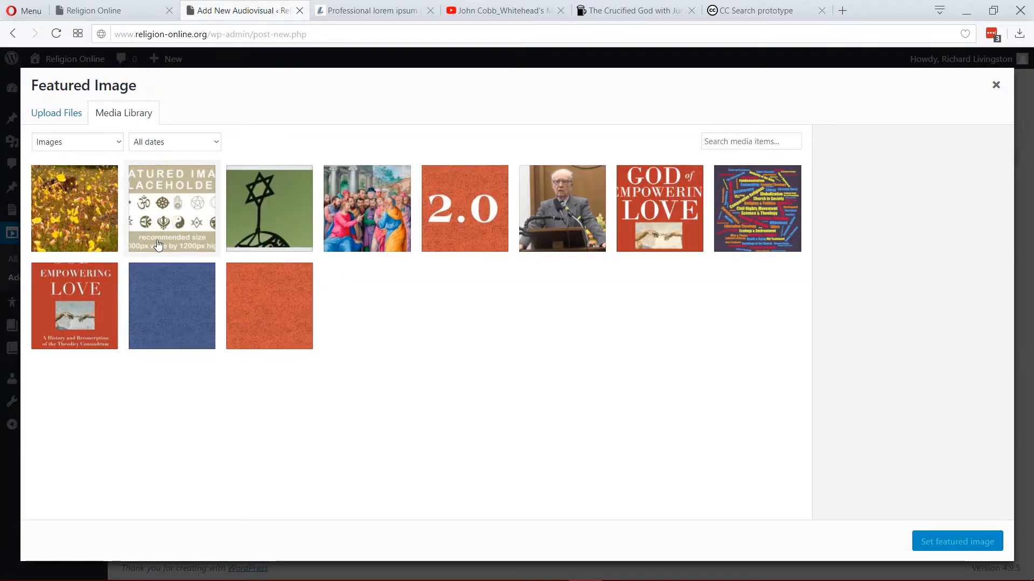
pyautogui.click(62, 117)
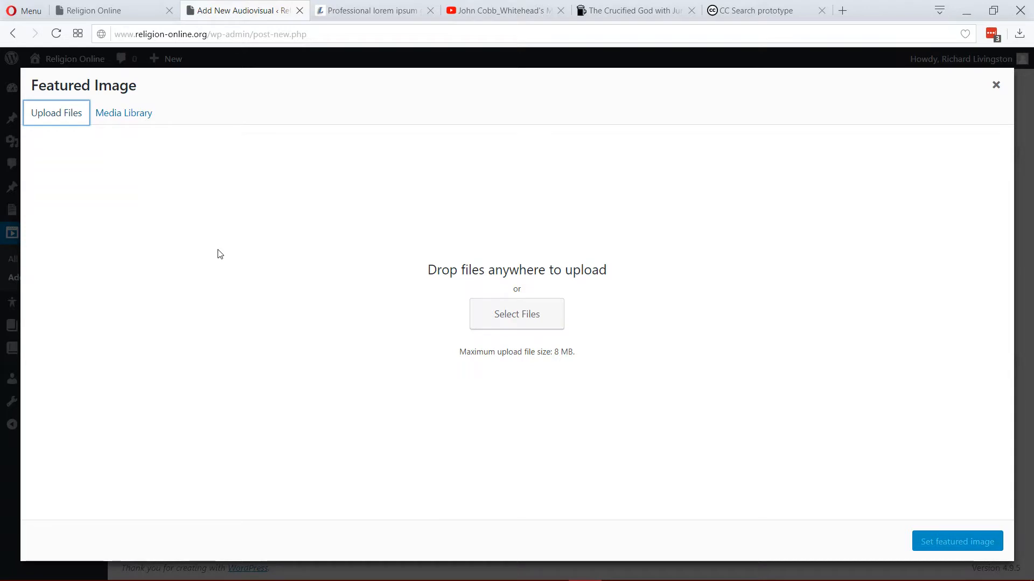
pyautogui.click(133, 115)
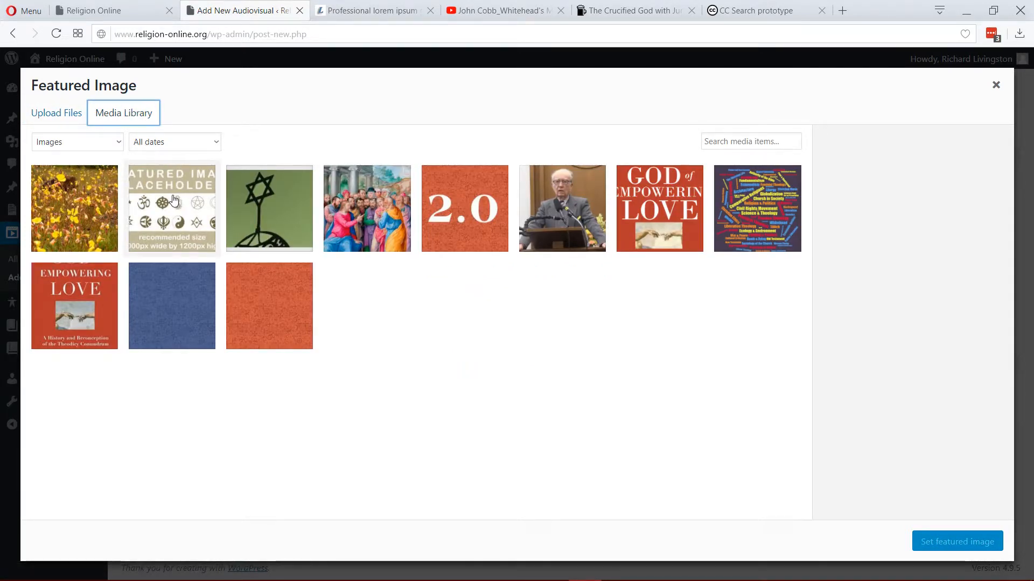
pyautogui.click(174, 201)
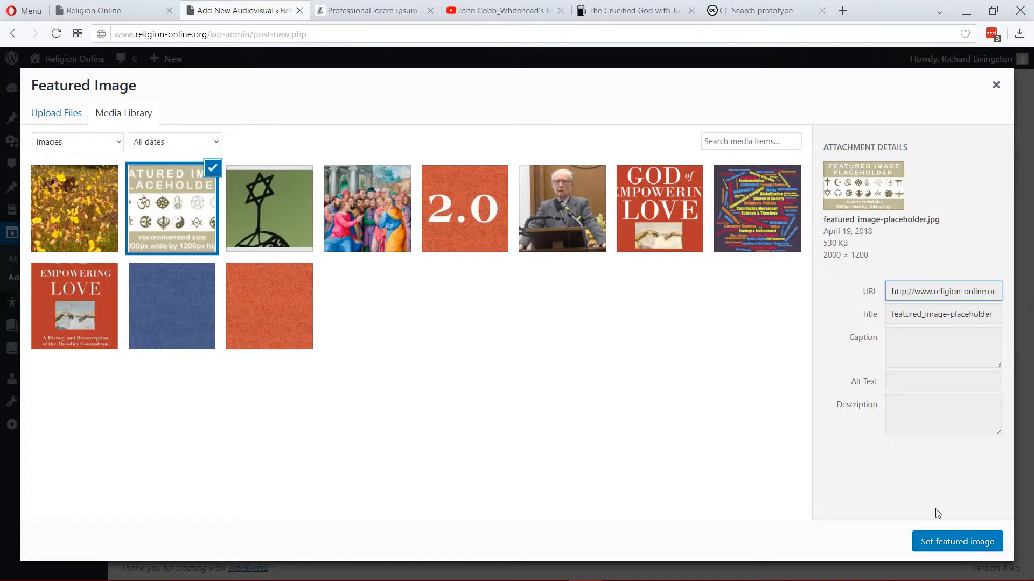
pyautogui.click(945, 543)
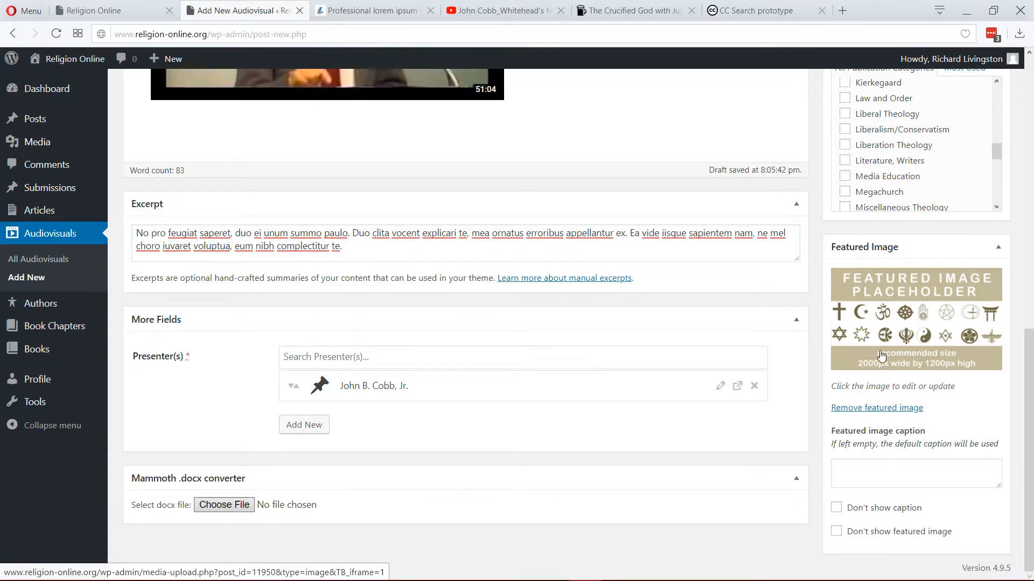
# Copy the "spirituality" photo's attribution credit as HTML from its Creative Commons page.
pyautogui.click(763, 11)
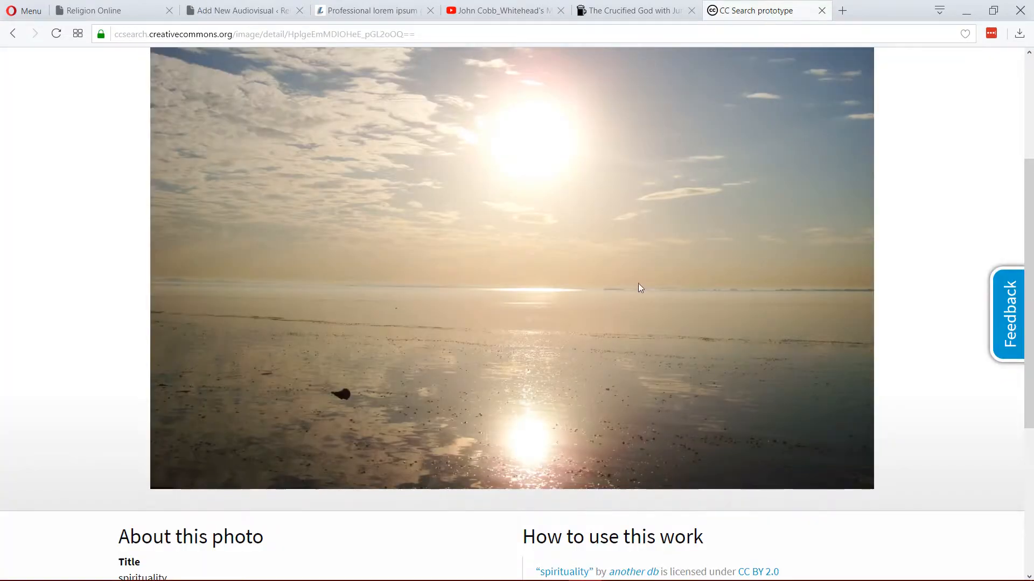
pyautogui.scroll(-4, 544, 224)
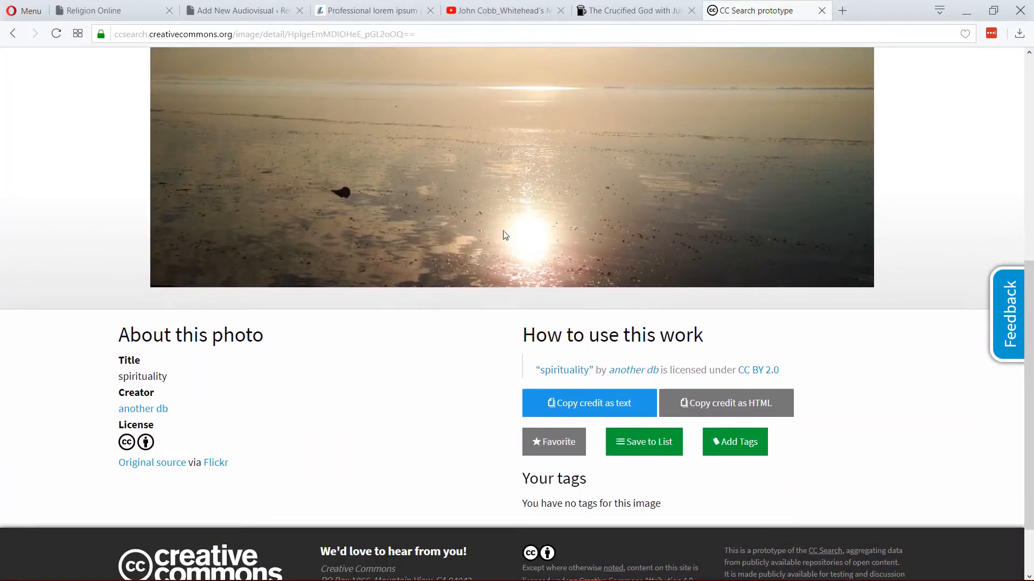
pyautogui.click(267, 11)
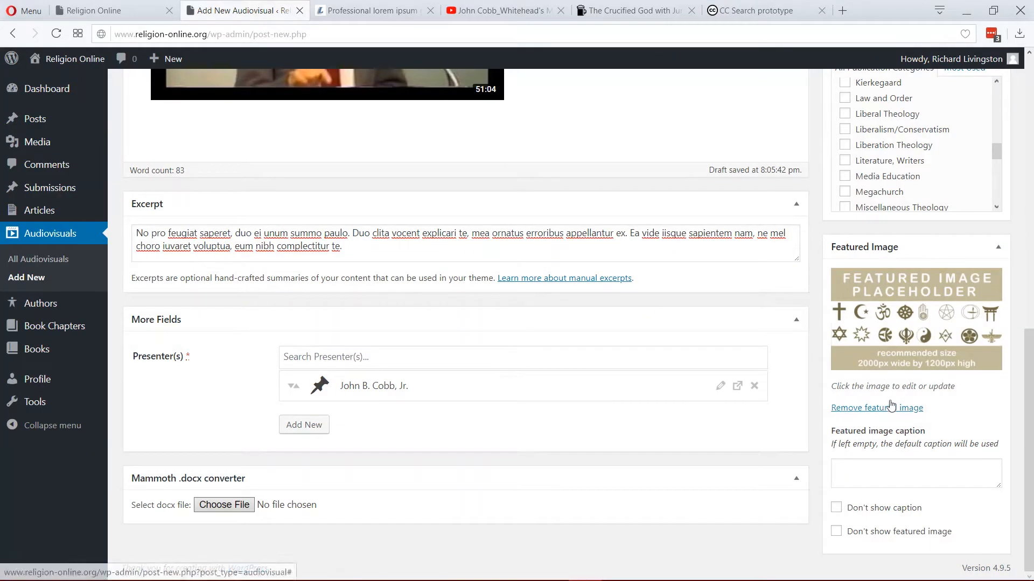
pyautogui.click(846, 469)
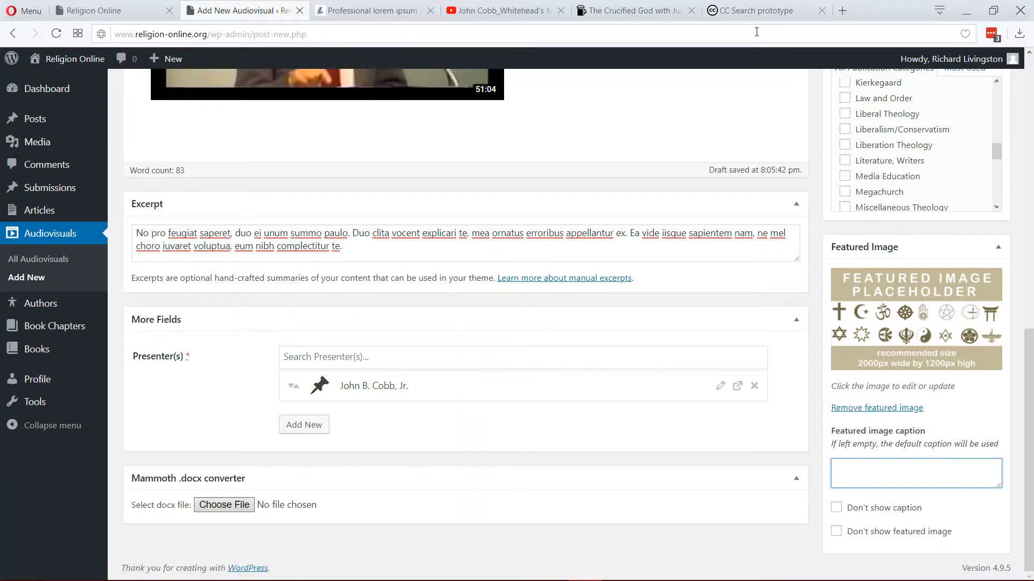
pyautogui.click(747, 13)
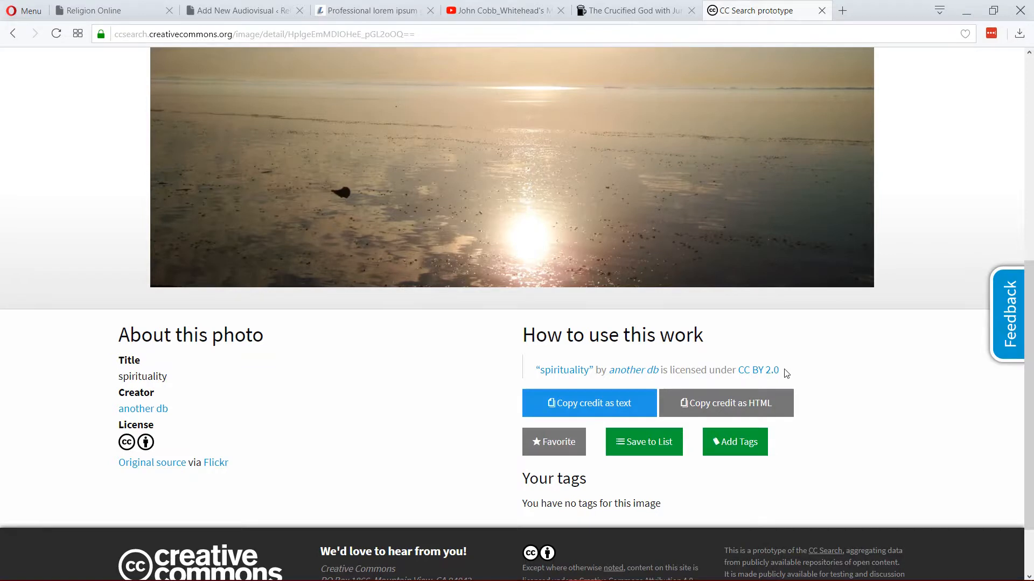
pyautogui.moveTo(779, 370); pyautogui.dragTo(536, 378)
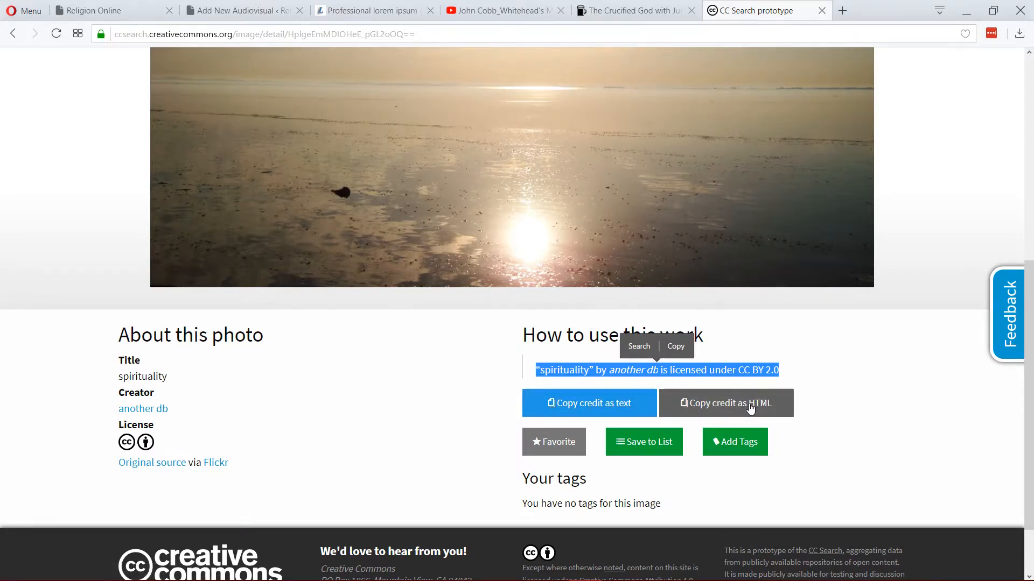
pyautogui.moveTo(797, 376); pyautogui.dragTo(765, 377)
pyautogui.click(814, 380)
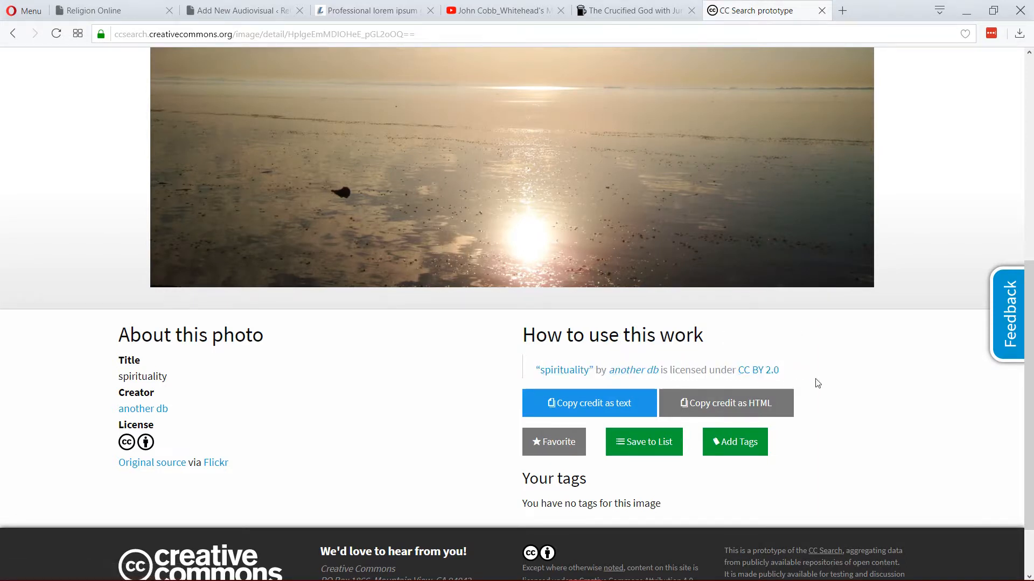
pyautogui.click(728, 403)
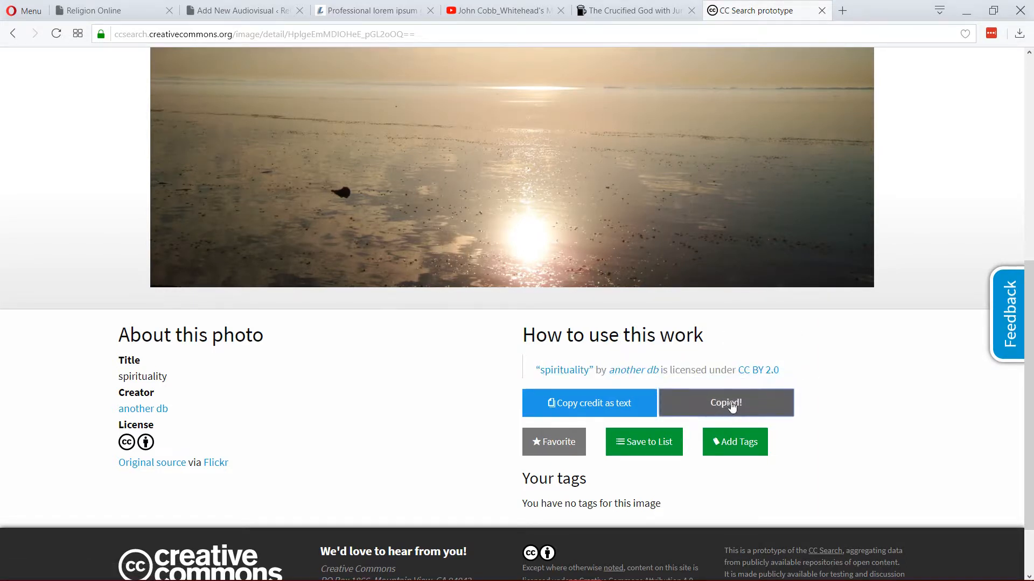
# Paste the HTML credit as the entry's featured image caption and enlarge the caption box to show more of the code.
pyautogui.click(242, 11)
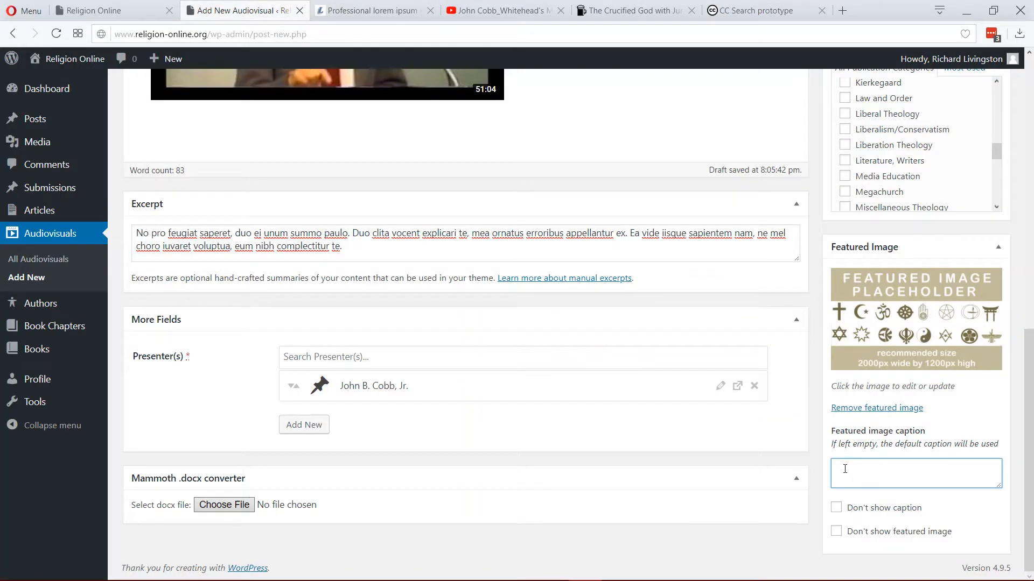
pyautogui.hotkey('ctrl', 'v')
pyautogui.moveTo(998, 484)
pyautogui.mouseDown()
pyautogui.moveTo(1003, 454)
pyautogui.moveTo(999, 486)
pyautogui.mouseUp()
pyautogui.click(888, 415)
pyautogui.scroll(-2, 889, 416)
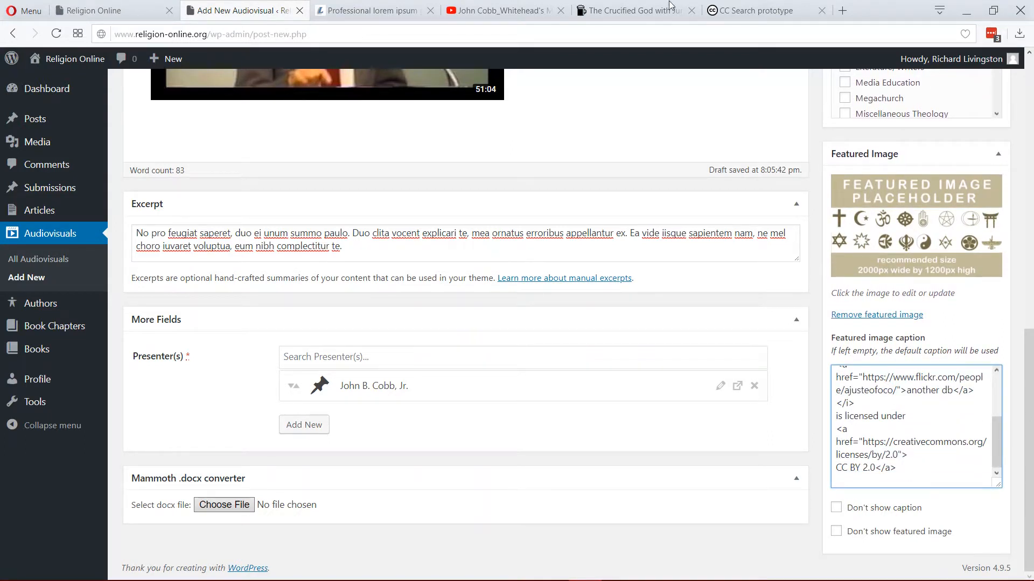
# Remove the blank first line from the featured image caption's HTML code.
pyautogui.click(751, 6)
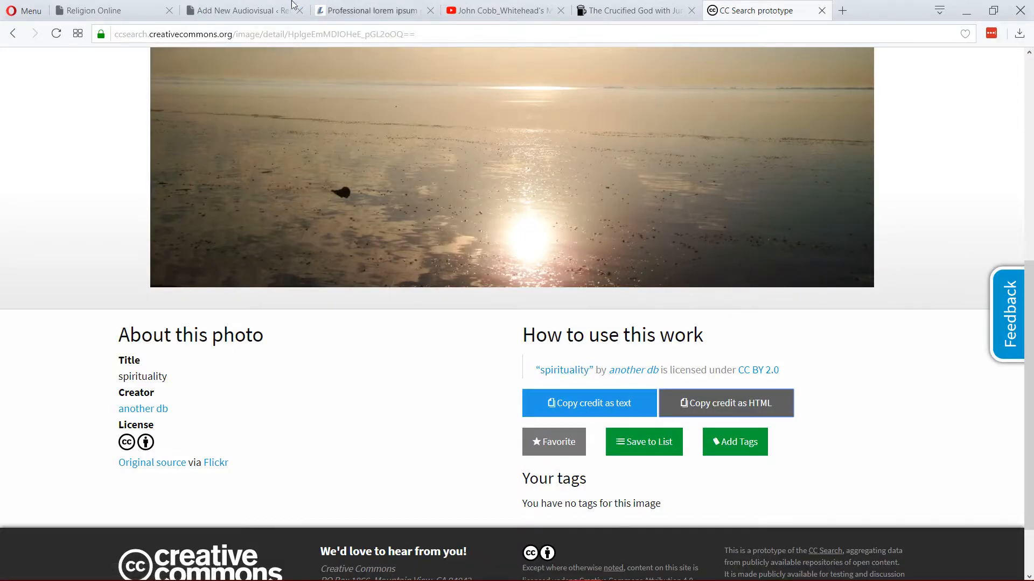
pyautogui.click(261, 10)
pyautogui.scroll(2, 877, 384)
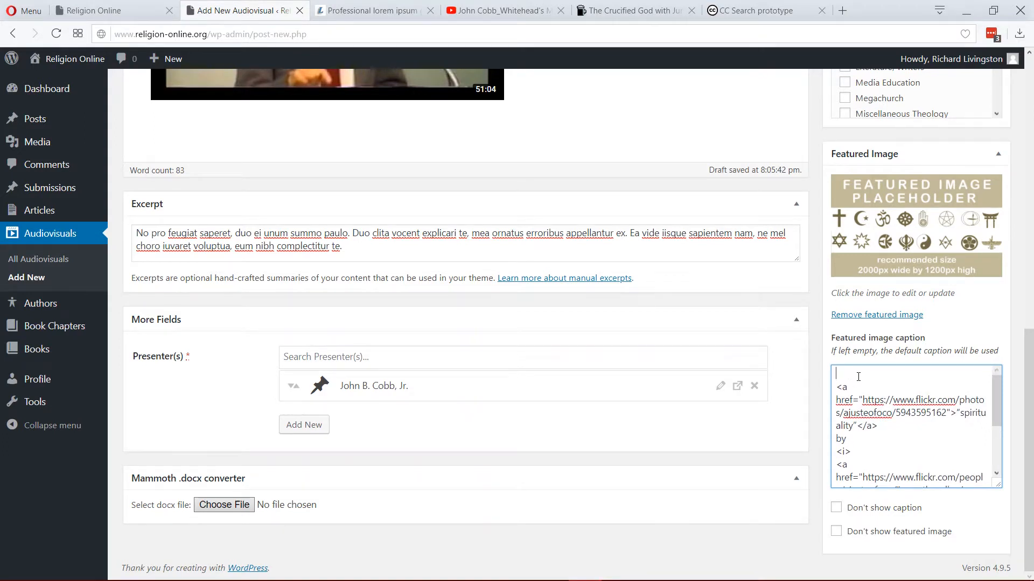
pyautogui.press('Delete')
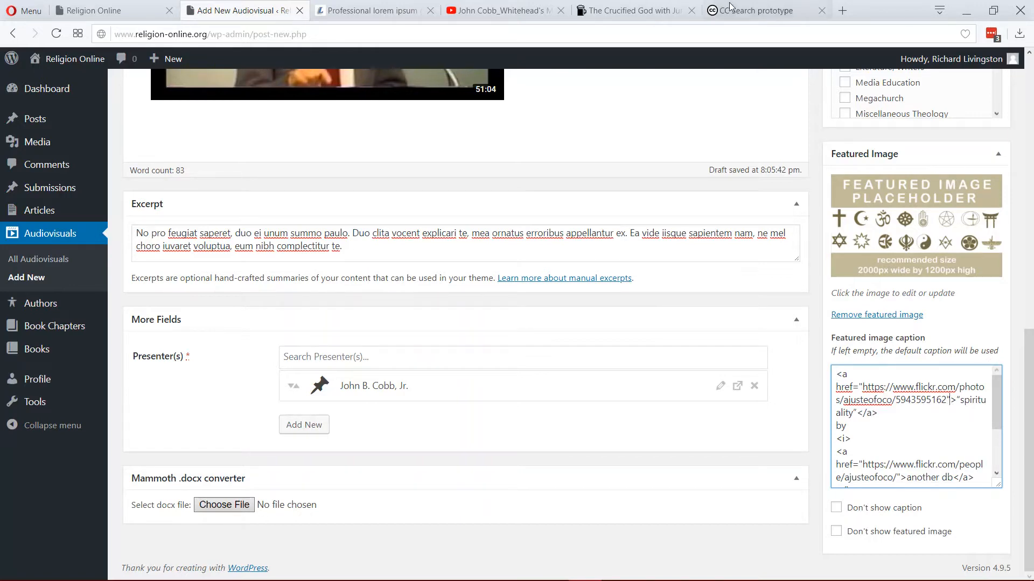
# Compare the credit's links on the Creative Commons page with the caption's HTML, highlighting the "spirituality" link's opening tag and Flickr address.
pyautogui.click(748, 12)
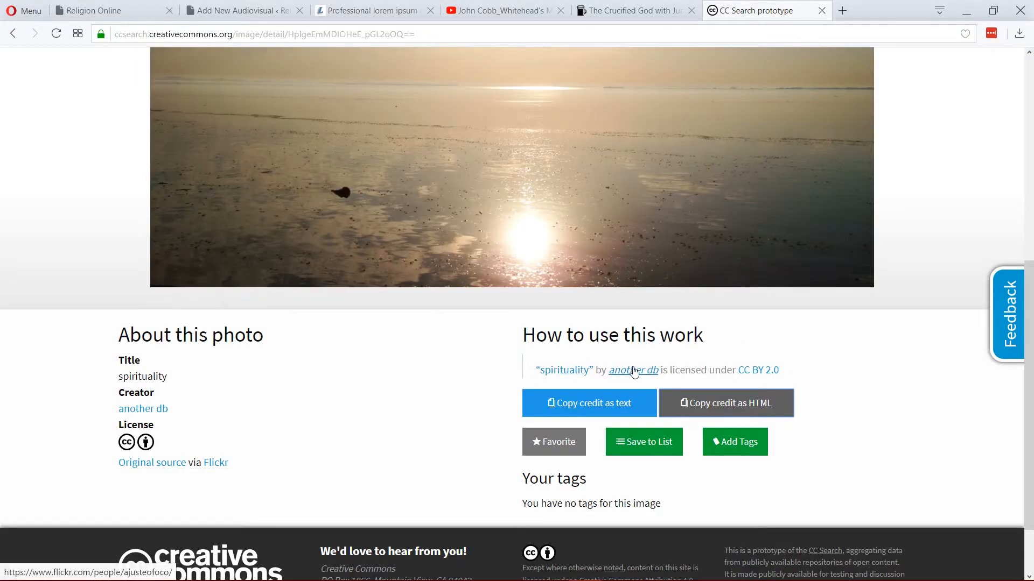
pyautogui.click(260, 10)
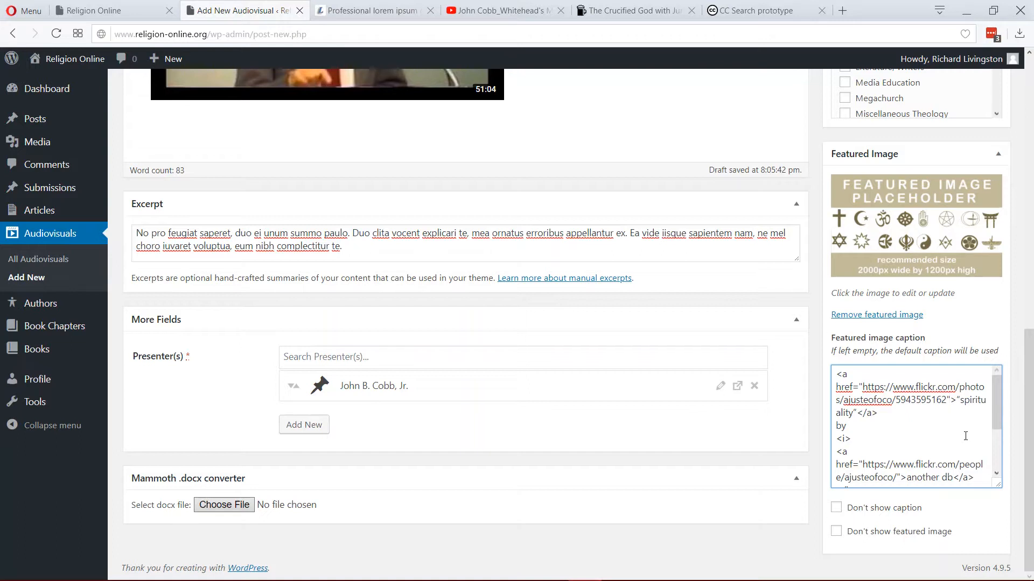
pyautogui.press('Return')
pyautogui.press('BackSpace')
pyautogui.moveTo(839, 374); pyautogui.dragTo(955, 401)
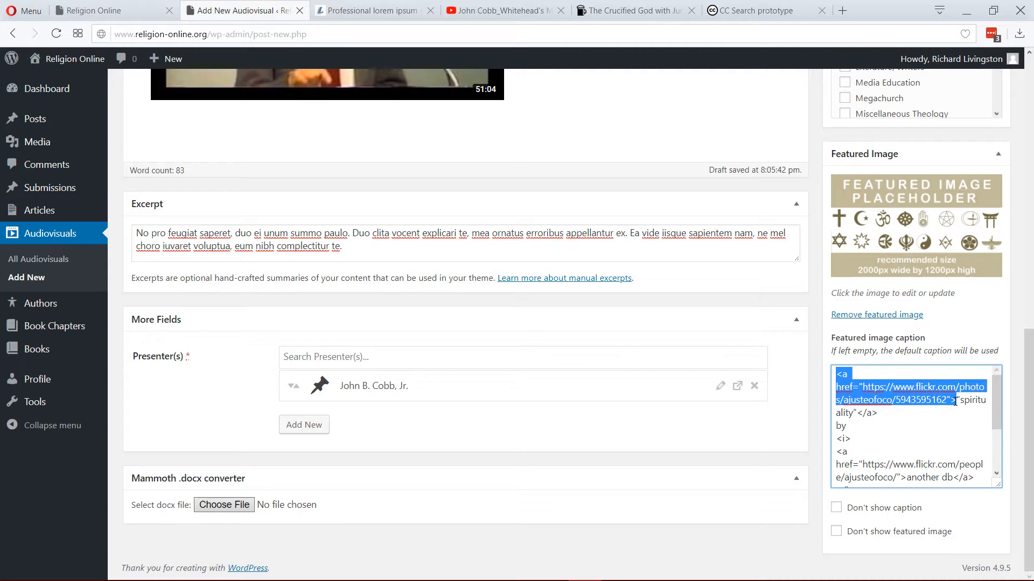
pyautogui.click(842, 375)
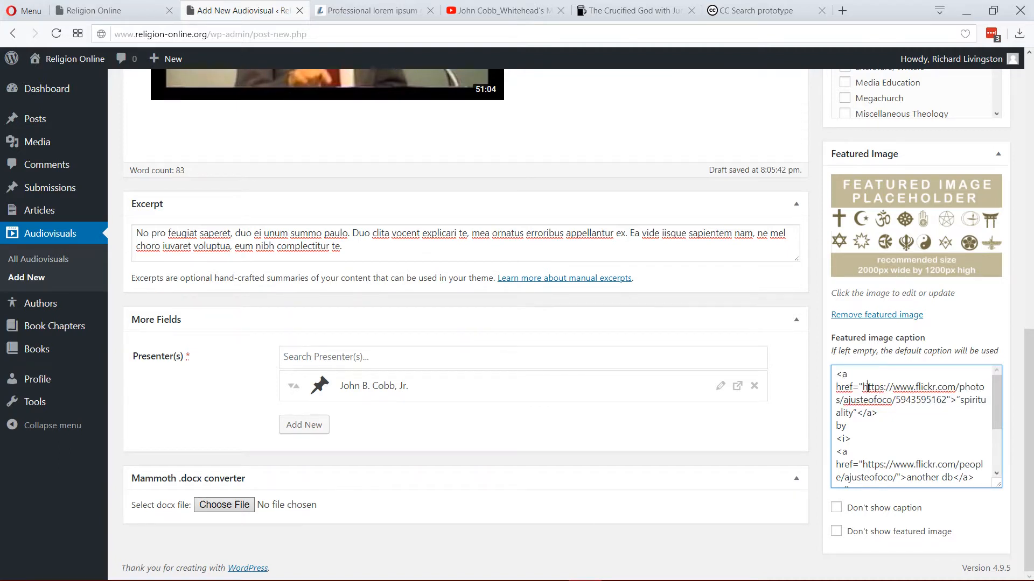
pyautogui.moveTo(867, 388); pyautogui.dragTo(950, 401)
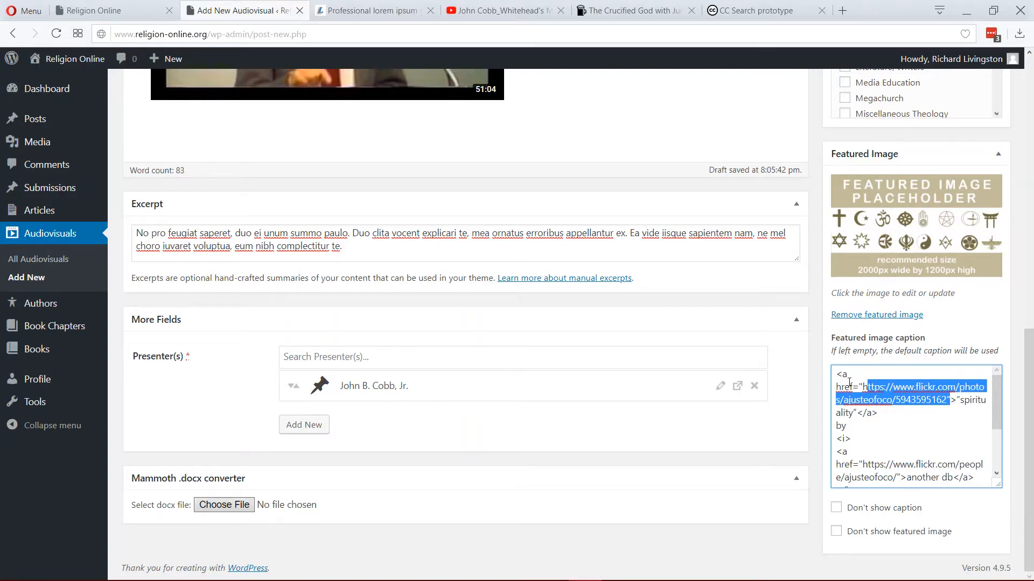
pyautogui.click(868, 388)
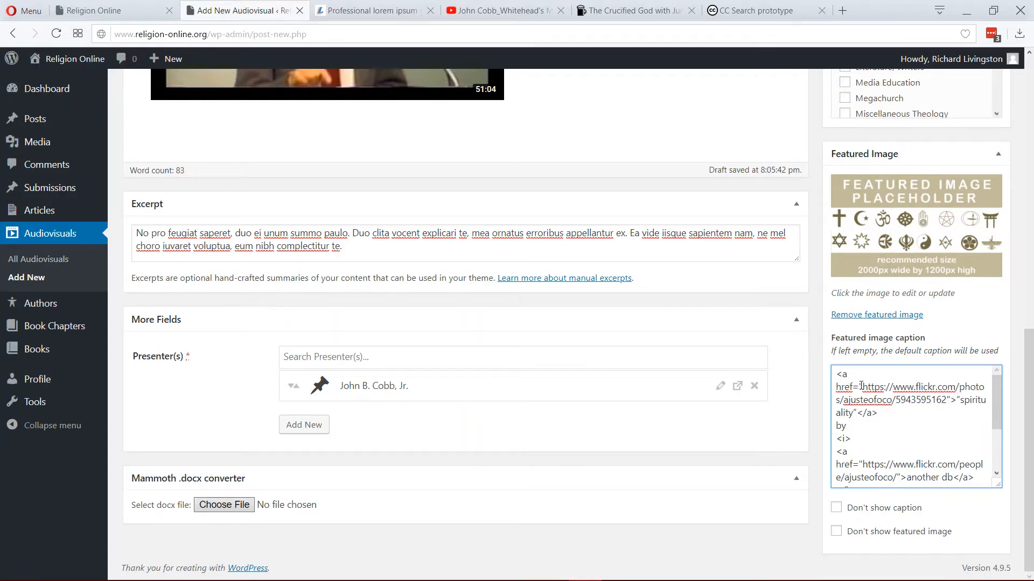
pyautogui.moveTo(863, 387); pyautogui.dragTo(923, 399)
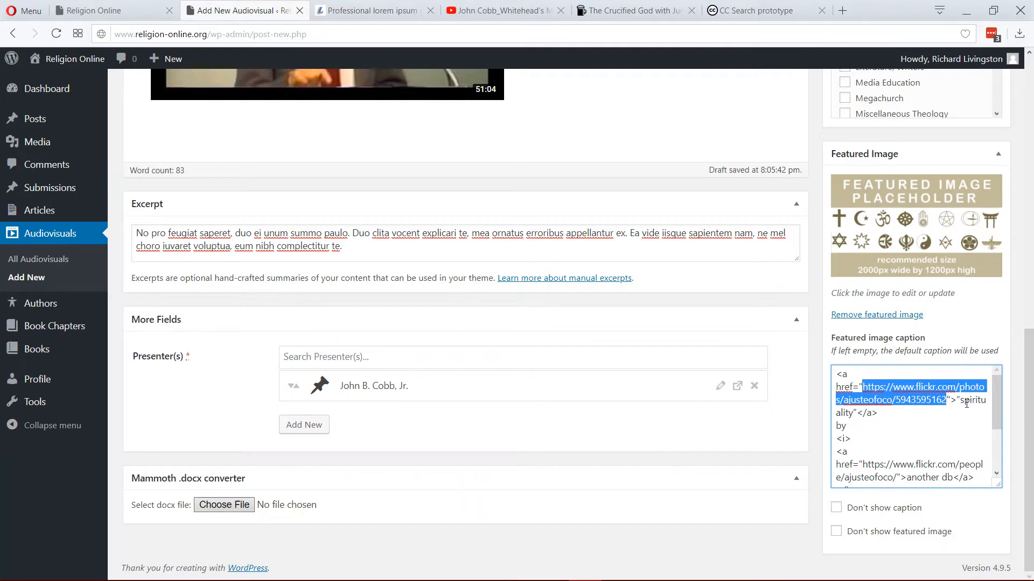
# Add target="_blank" to the "spirituality" link's opening tag in the featured image caption.
pyautogui.click(950, 400)
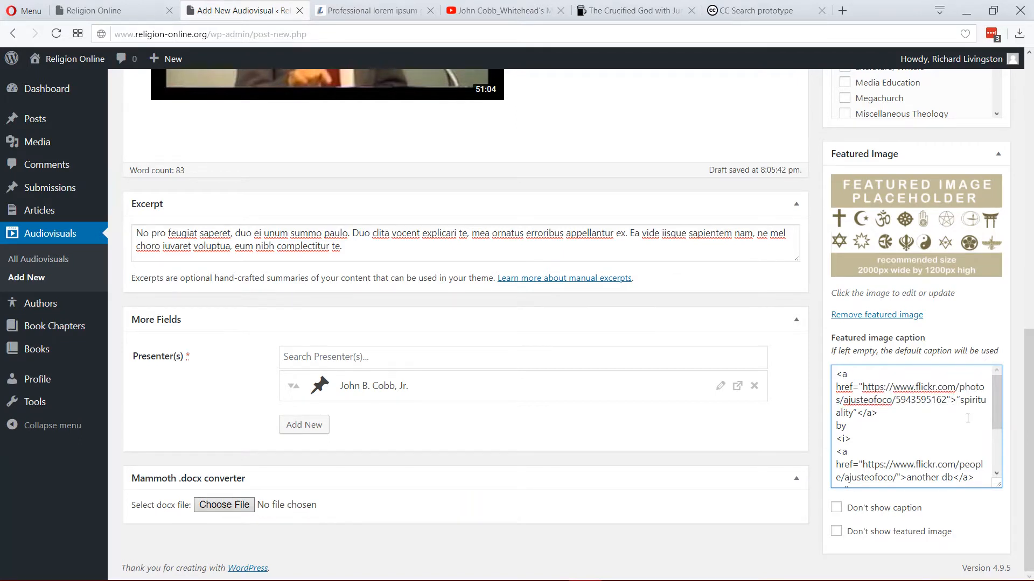
pyautogui.press('Return')
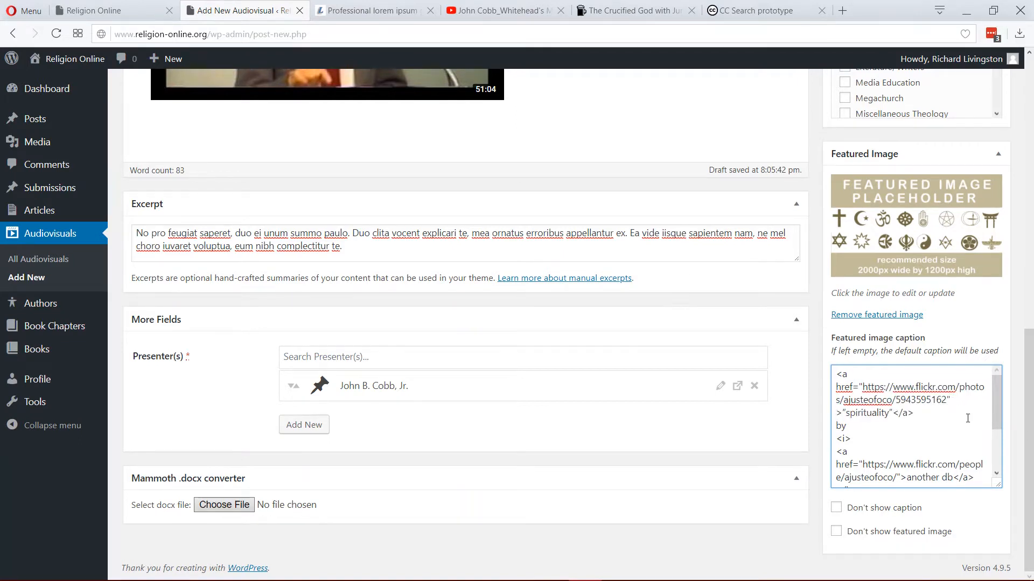
pyautogui.write('target')
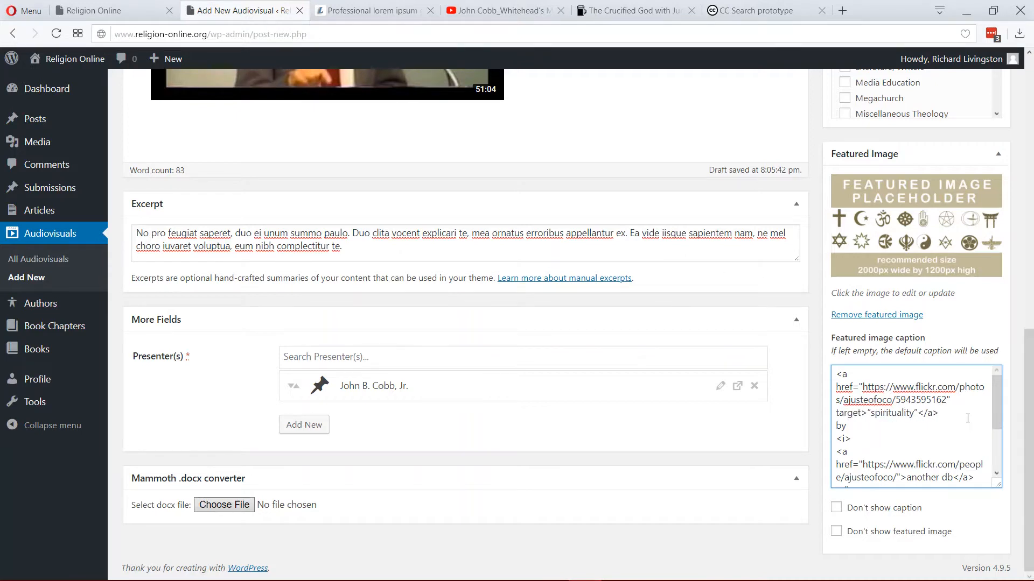
pyautogui.write('="_blank"')
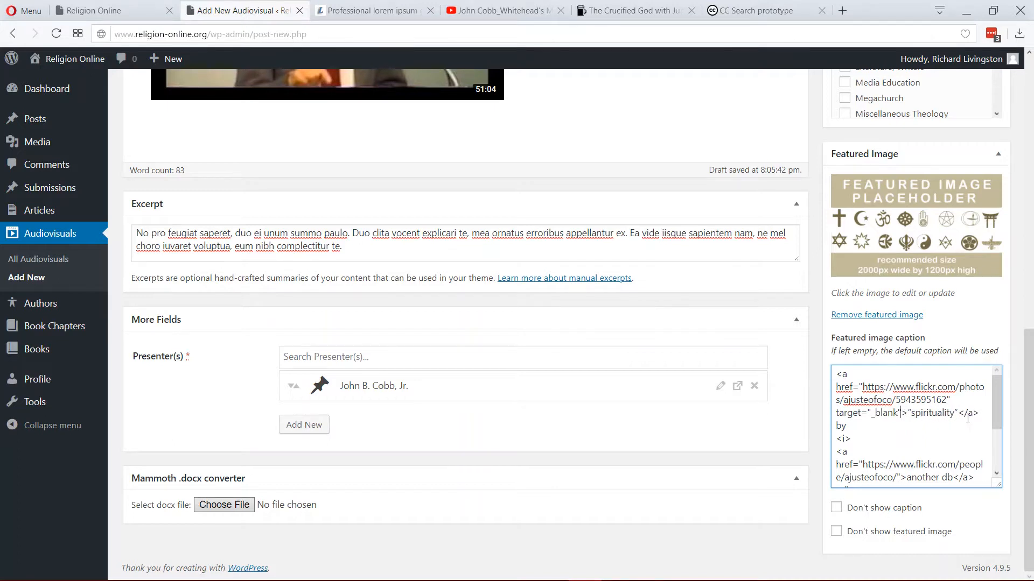
# Copy the target="_blank" attribute from the "spirituality" link into the "another db" link's opening tag in the featured image caption.
pyautogui.hotkey('shift', 'Left')
pyautogui.hotkey('shift', 'Left')
pyautogui.hotkey('shift', 'Left')
pyautogui.hotkey('shift', 'Left')
pyautogui.hotkey('shift', 'Left')
pyautogui.hotkey('shift', 'Left')
pyautogui.hotkey('shift', 'Left')
pyautogui.hotkey('shift', 'Left')
pyautogui.hotkey('shift', 'Left')
pyautogui.hotkey('shift', 'Left')
pyautogui.hotkey('shift', 'Left')
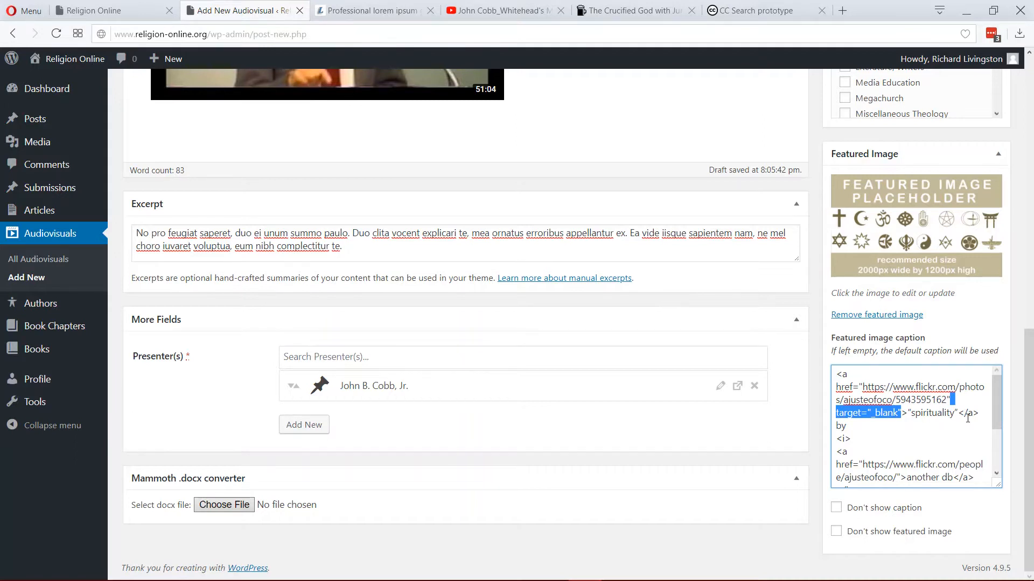
pyautogui.scroll(-2, 958, 429)
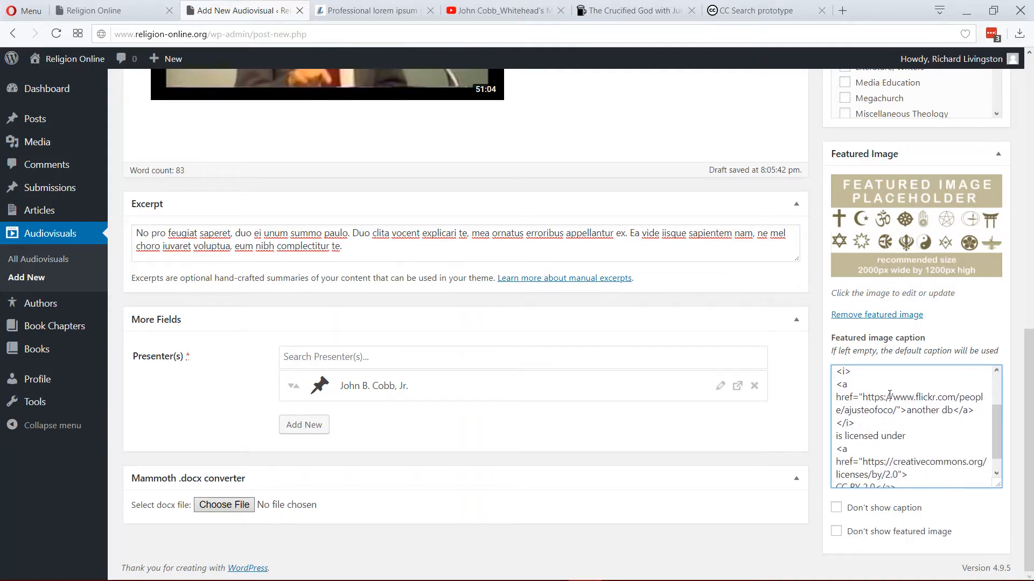
pyautogui.click(902, 411)
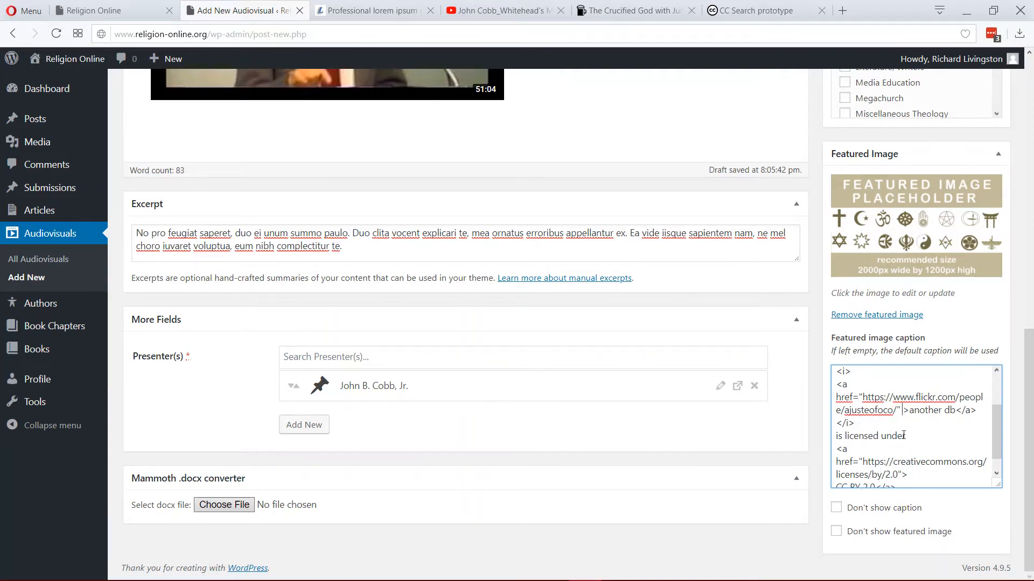
pyautogui.write('target="_blank"')
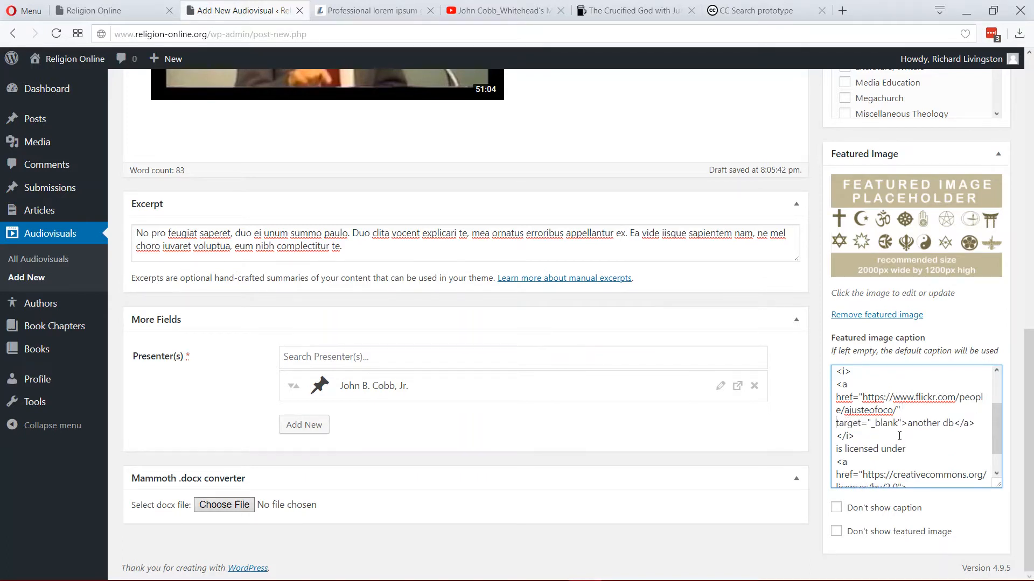
# Add the copied target="_blank" attribute to the CC BY 2.0 license link in the featured image caption.
pyautogui.scroll(-2, 899, 432)
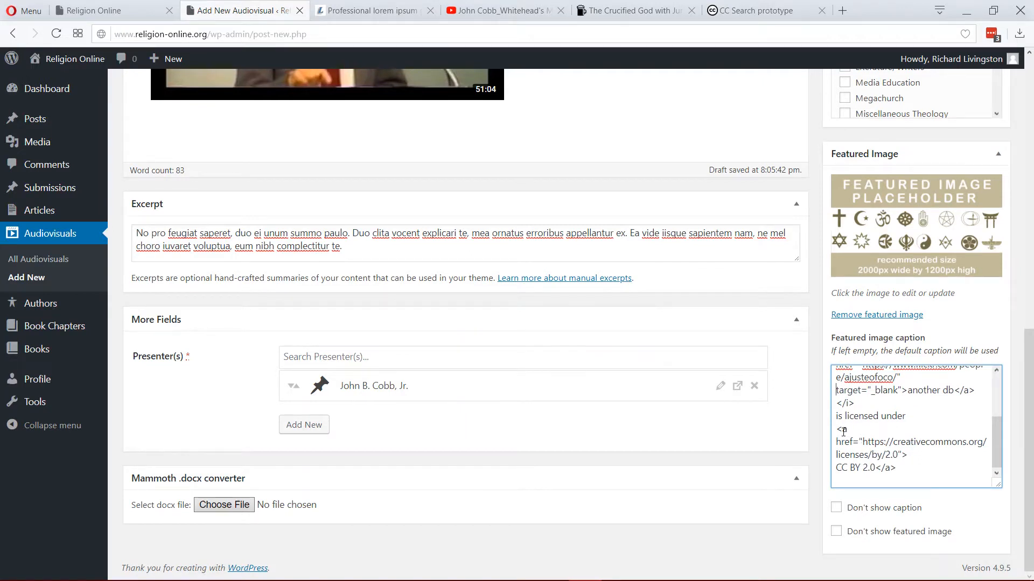
pyautogui.click(901, 454)
pyautogui.write('"')
pyautogui.hotkey('ctrl', 'v')
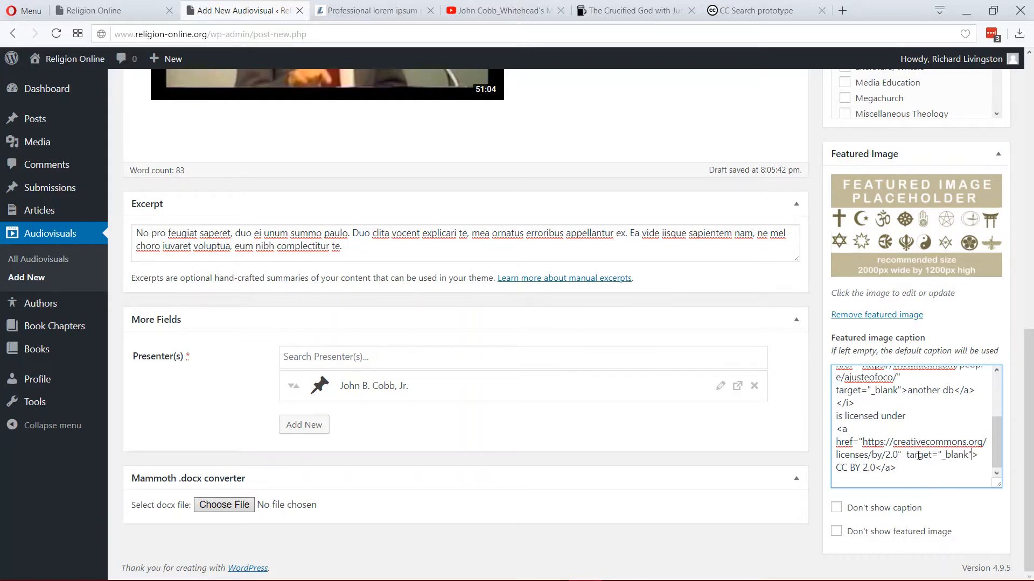
pyautogui.click(921, 459)
pyautogui.moveTo(1000, 489); pyautogui.dragTo(1000, 491)
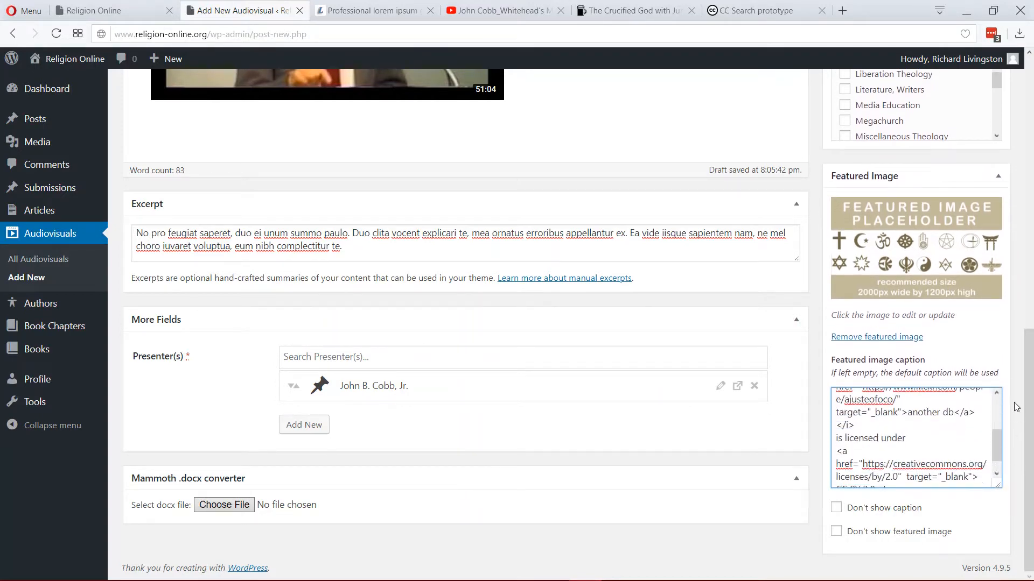
# Review the entry's title, content, category and tag, and tick Process Theology under its publication categories.
pyautogui.scroll(8, 1016, 408)
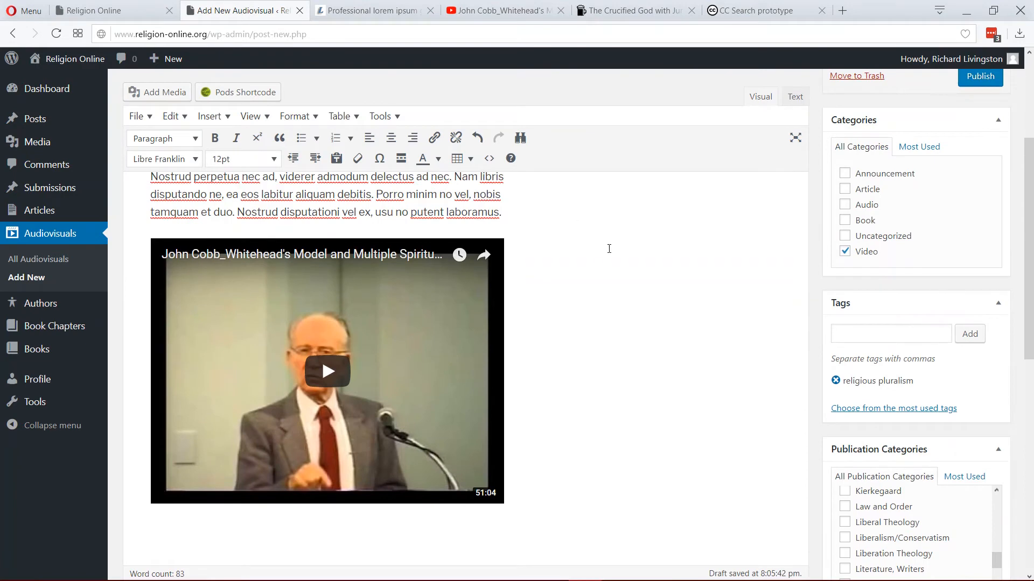
pyautogui.scroll(4, 609, 249)
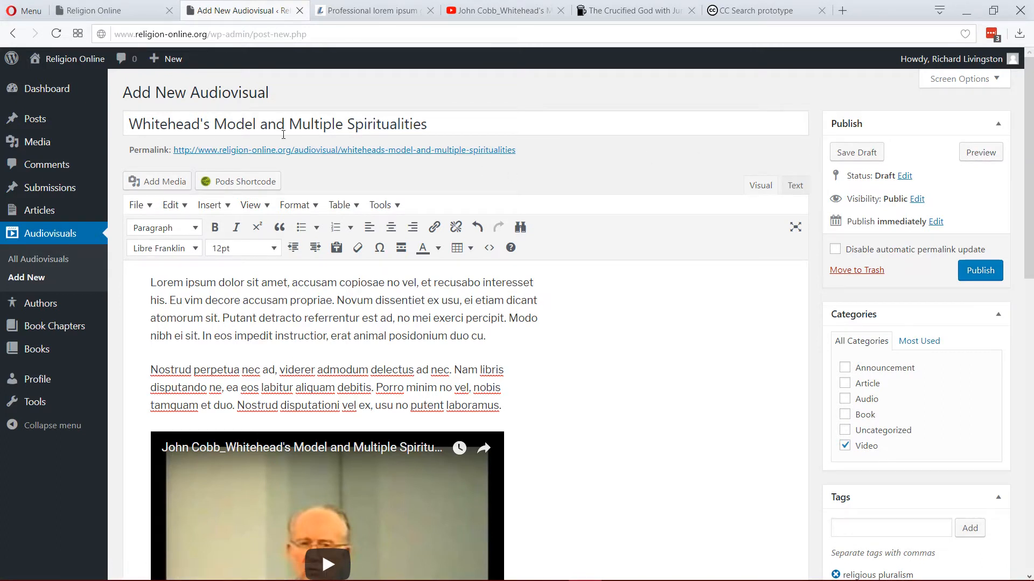
pyautogui.scroll(-1, 577, 324)
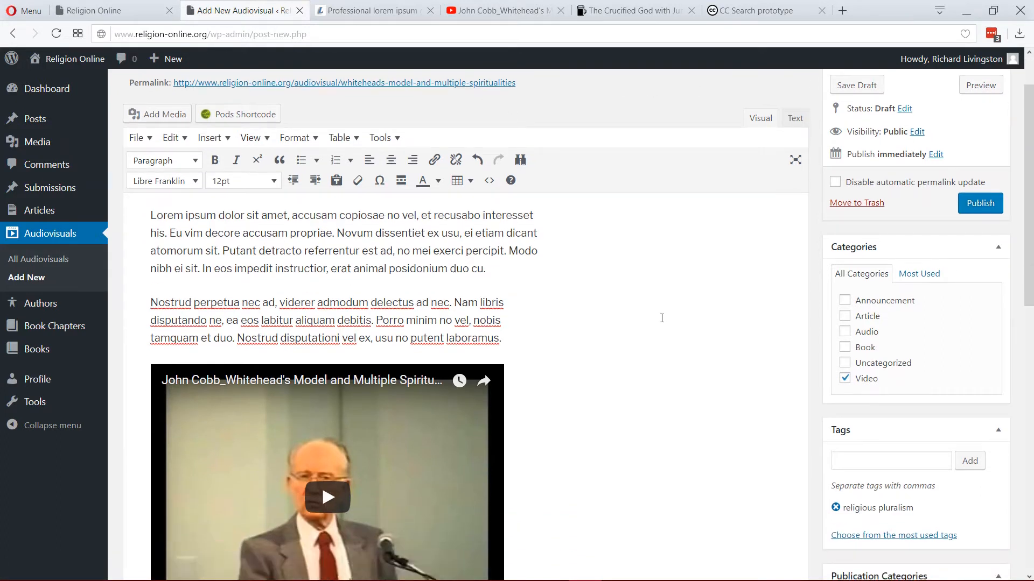
pyautogui.scroll(-2, 662, 318)
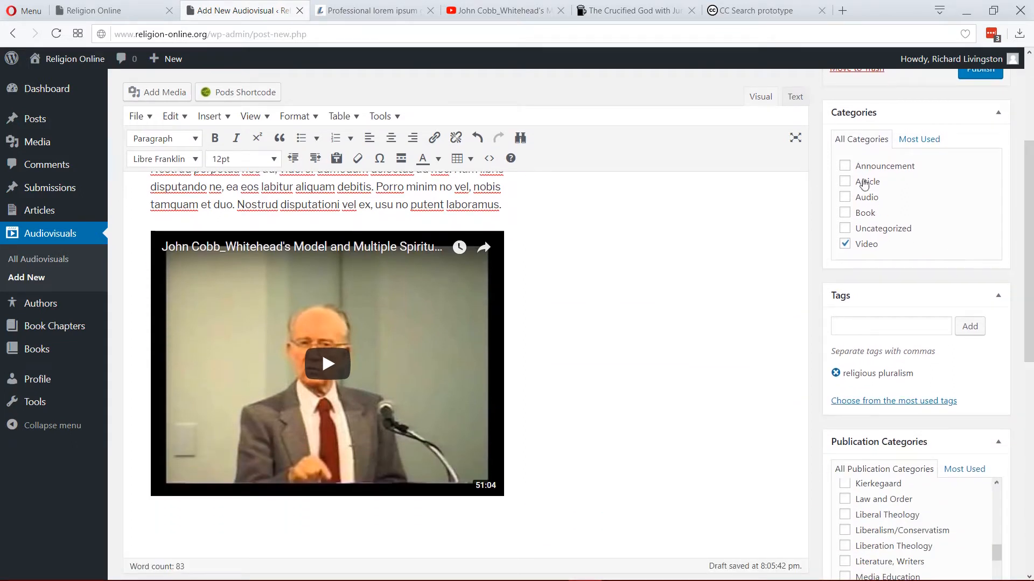
pyautogui.scroll(-1, 824, 366)
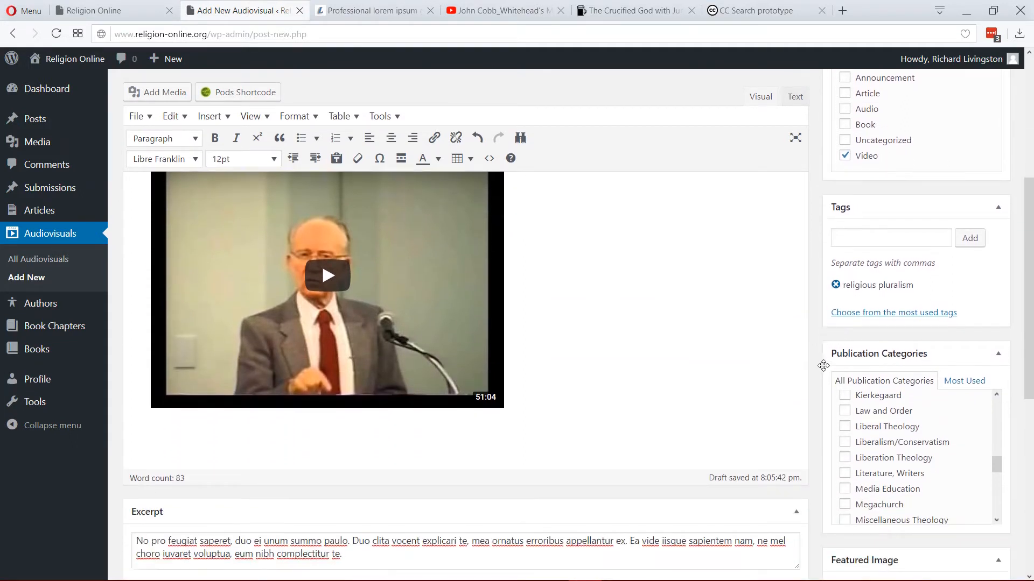
pyautogui.scroll(-2, 824, 366)
pyautogui.scroll(6, 888, 377)
pyautogui.scroll(-9, 931, 345)
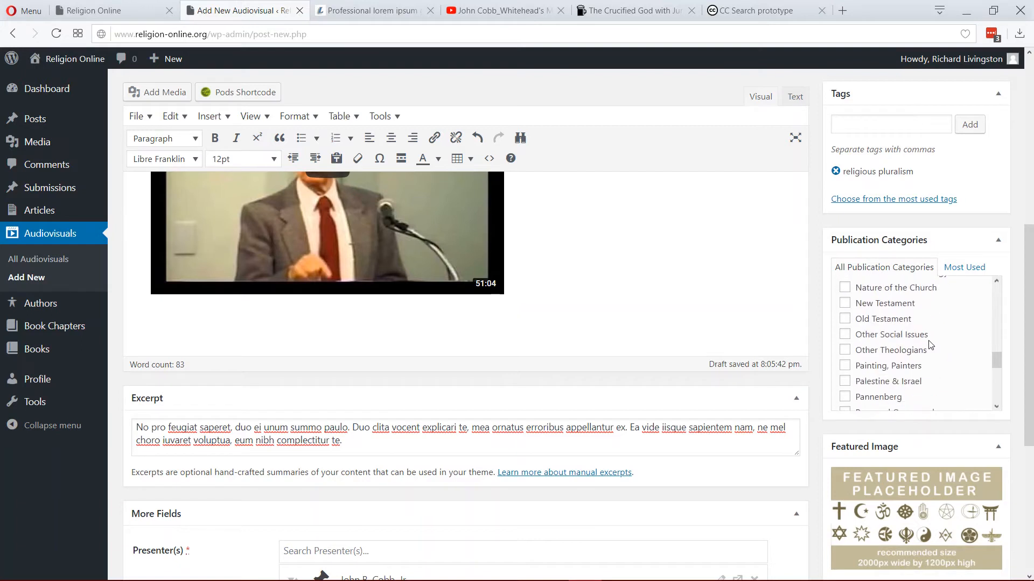
pyautogui.scroll(-6, 930, 347)
pyautogui.scroll(3, 930, 347)
pyautogui.click(894, 356)
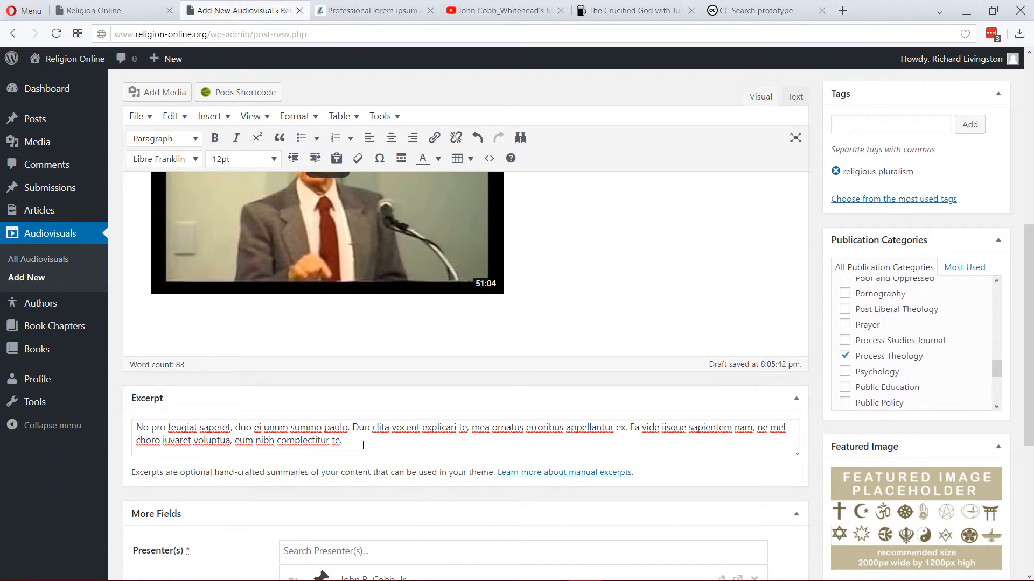
# Check the excerpt, presenter and featured image settings, and save the audiovisual entry as a draft.
pyautogui.scroll(-1, 354, 443)
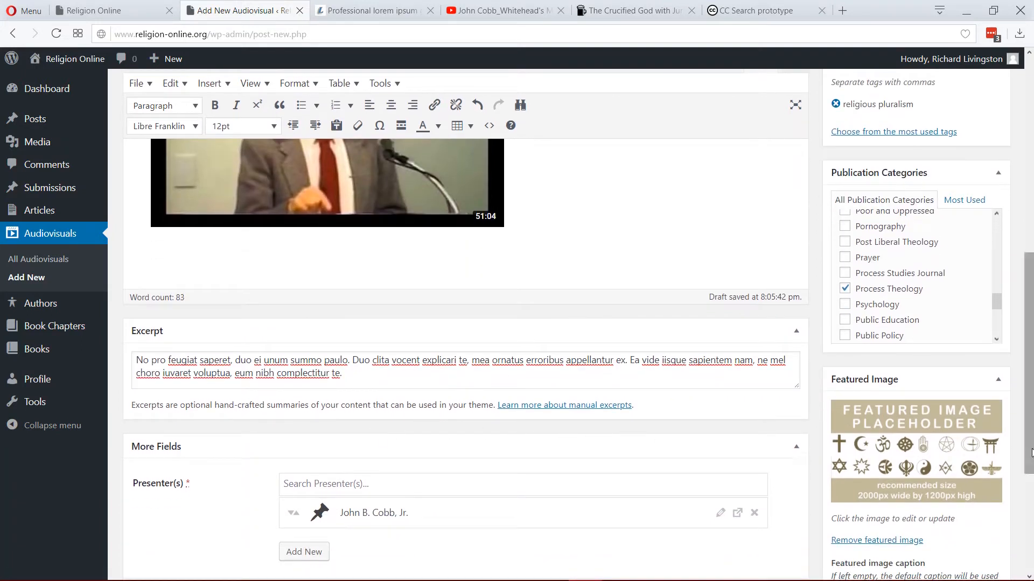
pyautogui.scroll(-2, 831, 422)
pyautogui.scroll(8, 834, 428)
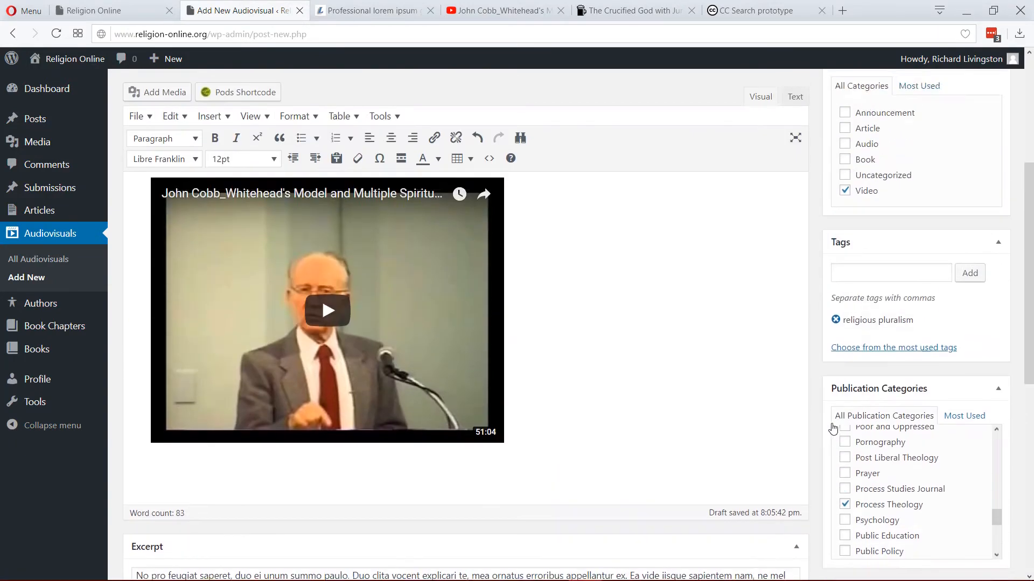
pyautogui.scroll(1, 852, 415)
pyautogui.click(844, 161)
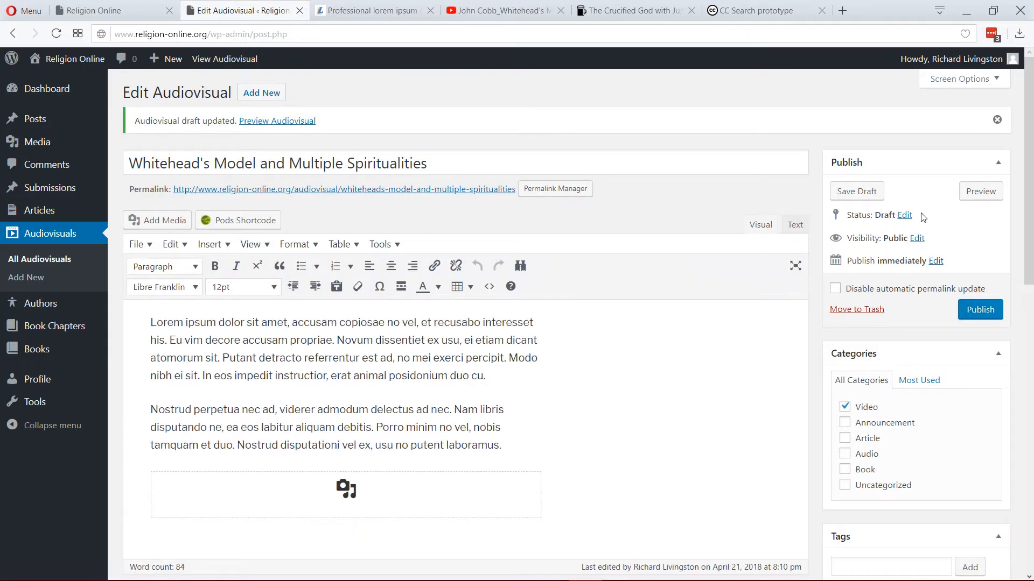
# Preview the audiovisual entry and examine its featured image, linked credit caption, title, presenter, text and embedded video.
pyautogui.click(981, 192)
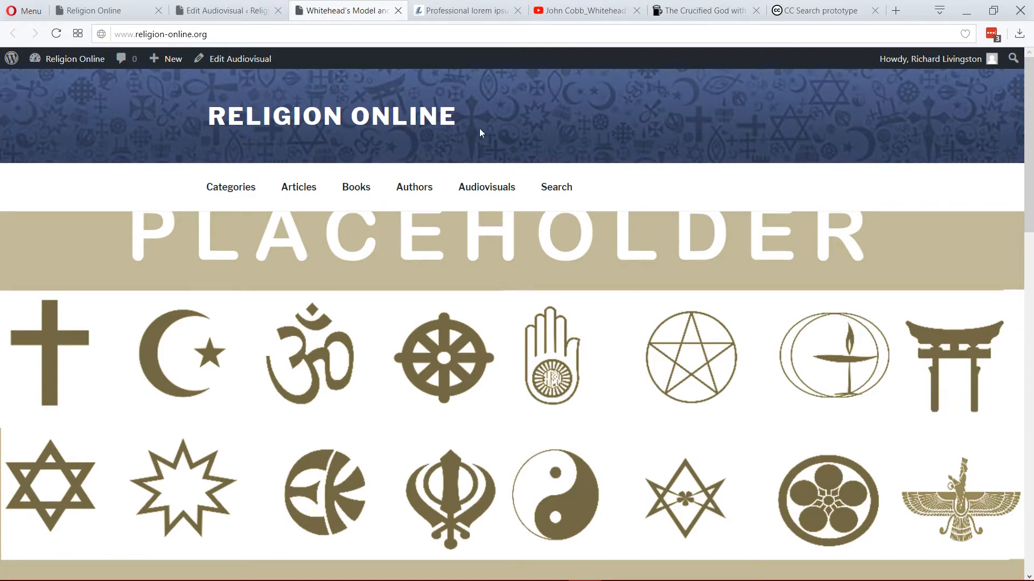
pyautogui.scroll(-8, 480, 131)
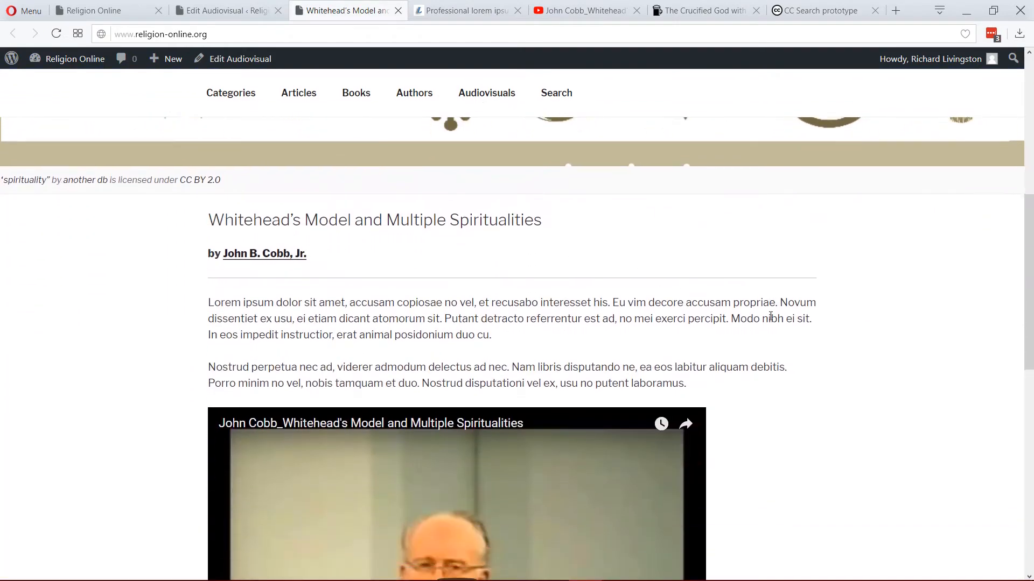
pyautogui.scroll(-4, 773, 320)
pyautogui.scroll(12, 632, 293)
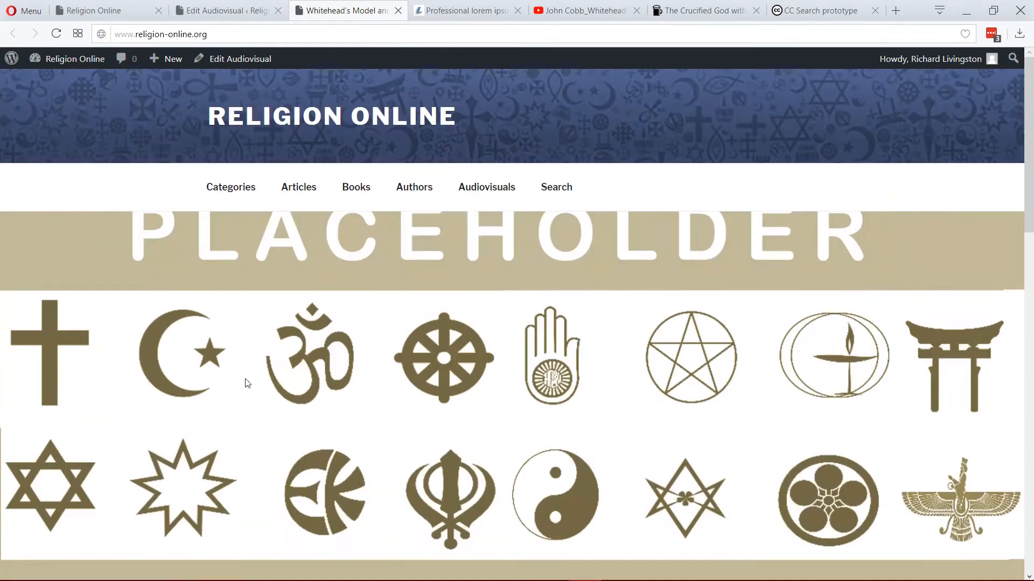
pyautogui.scroll(-6, 247, 383)
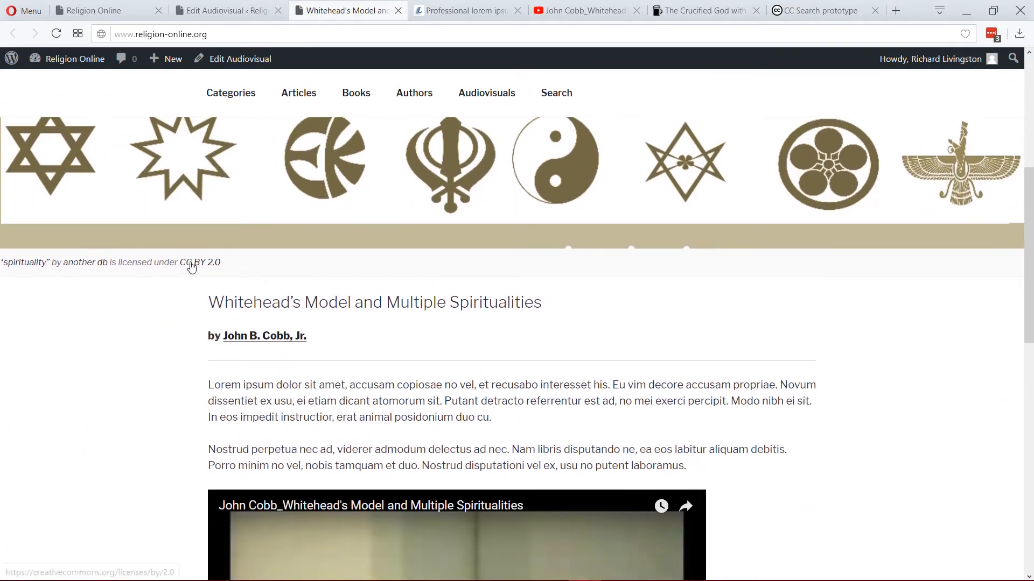
pyautogui.scroll(6, 757, 348)
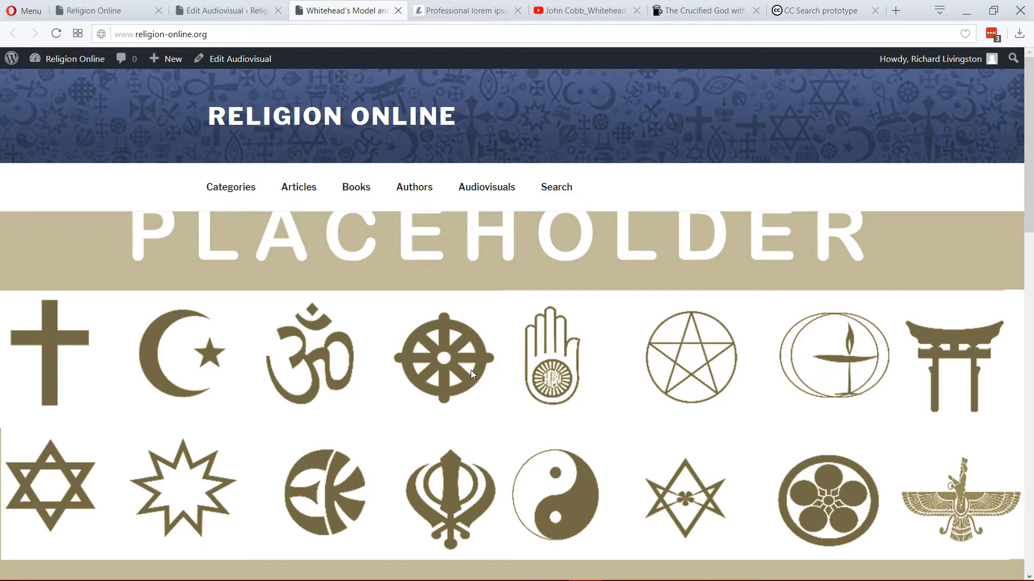
pyautogui.scroll(-4, 461, 367)
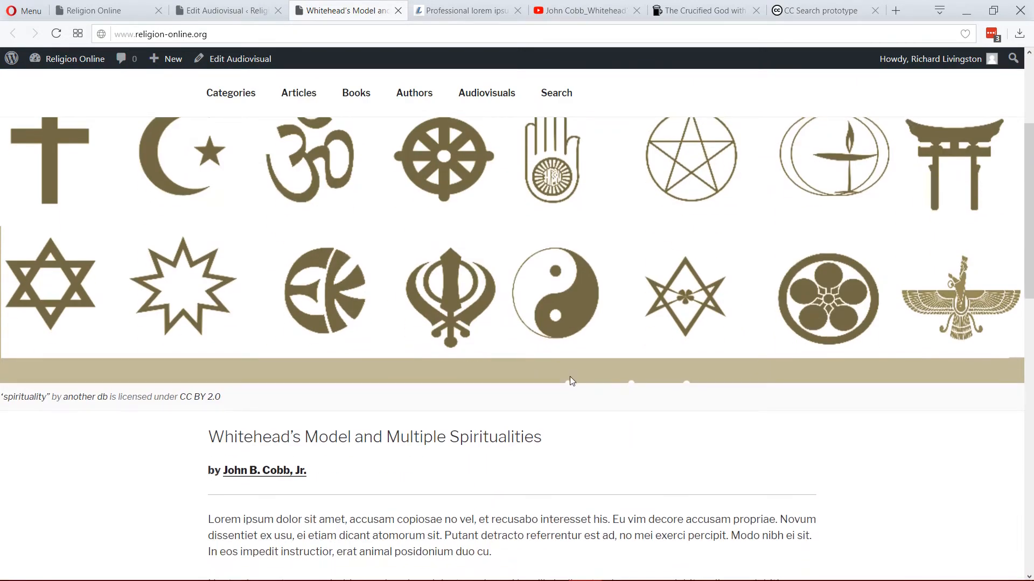
pyautogui.scroll(3, 570, 377)
pyautogui.scroll(-2, 570, 376)
pyautogui.scroll(2, 570, 377)
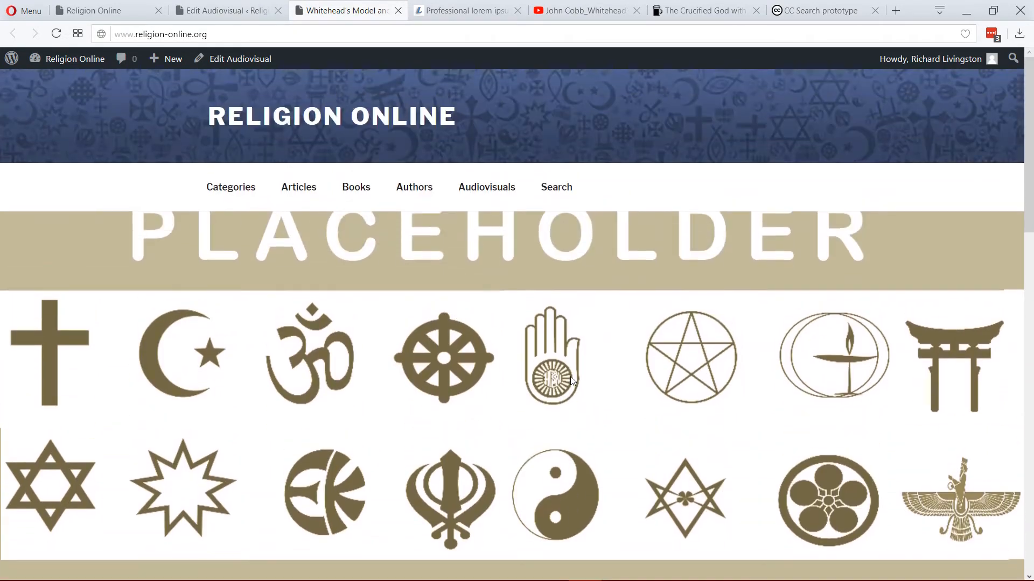
# Check the preview page's layout from the featured image and credit caption down to the embedded video, presenter biography and footer.
pyautogui.scroll(-3, 619, 512)
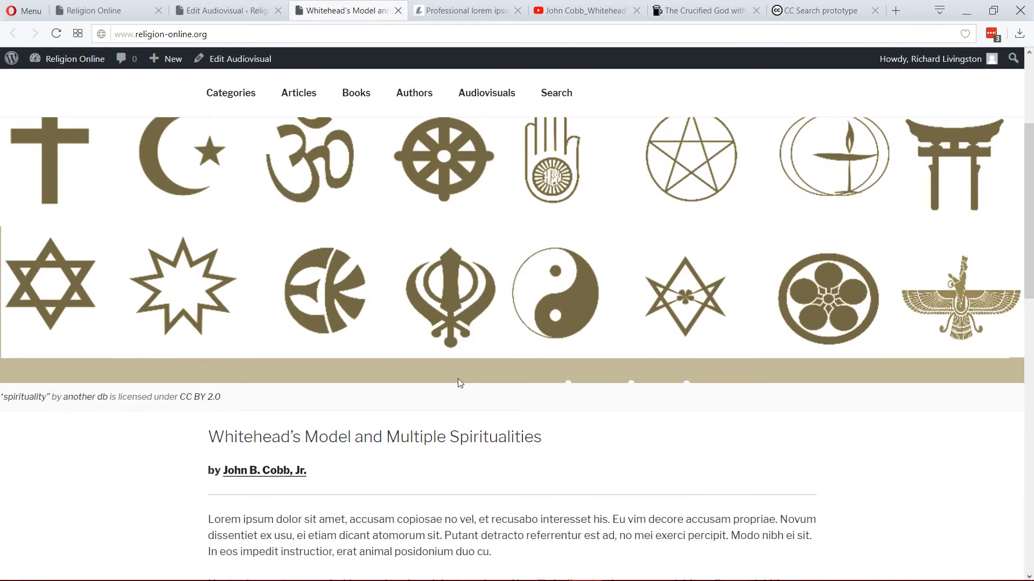
pyautogui.scroll(3, 544, 377)
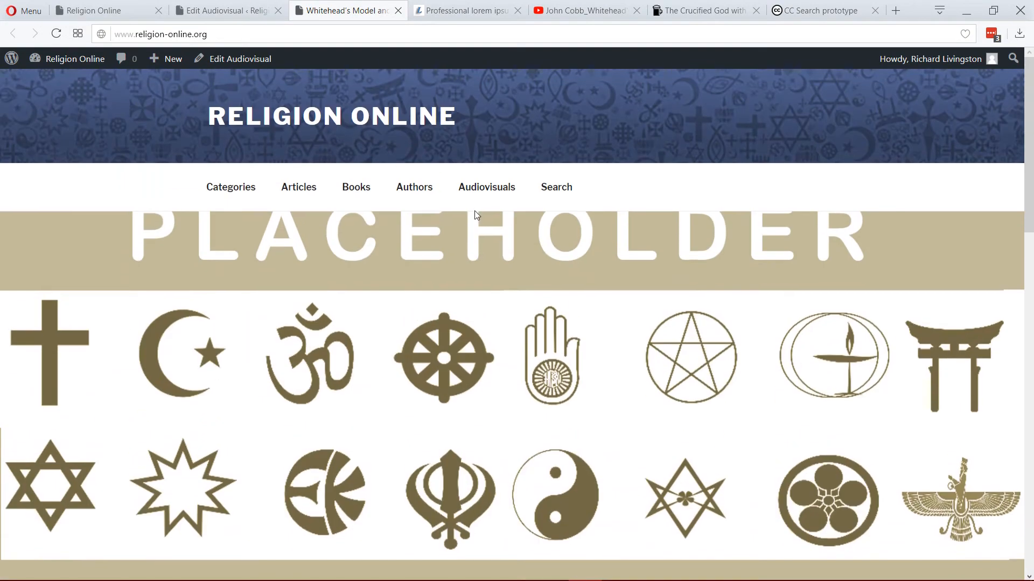
pyautogui.scroll(-1, 477, 226)
pyautogui.scroll(-2, 485, 245)
pyautogui.scroll(2, 504, 253)
pyautogui.scroll(-1, 392, 290)
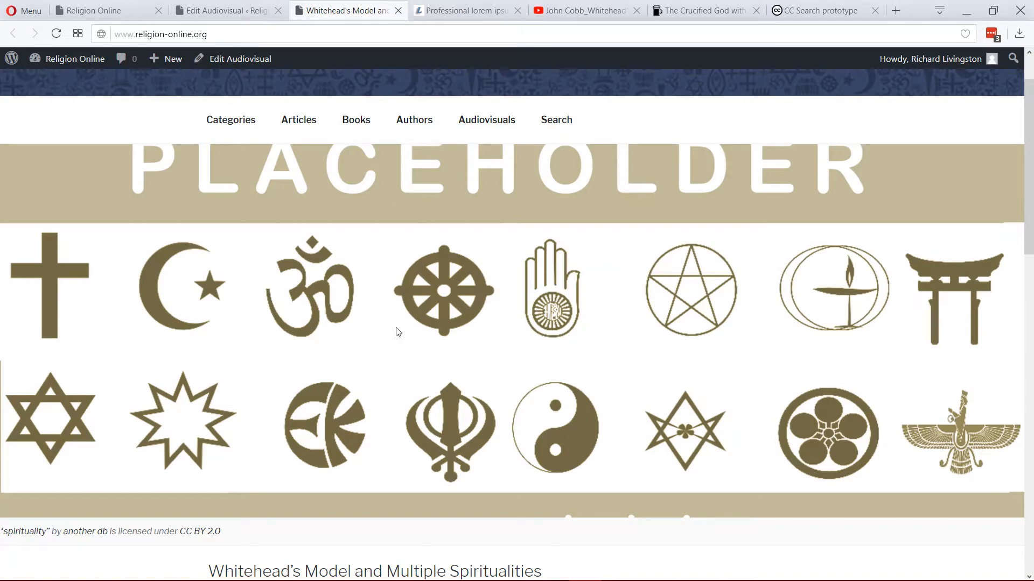
pyautogui.scroll(-2, 397, 335)
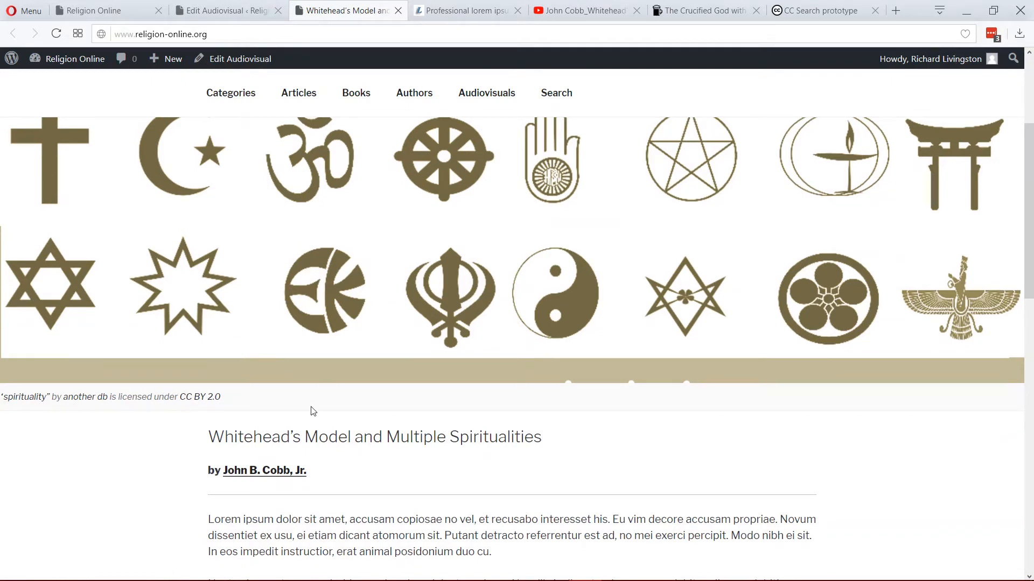
pyautogui.scroll(-2, 309, 410)
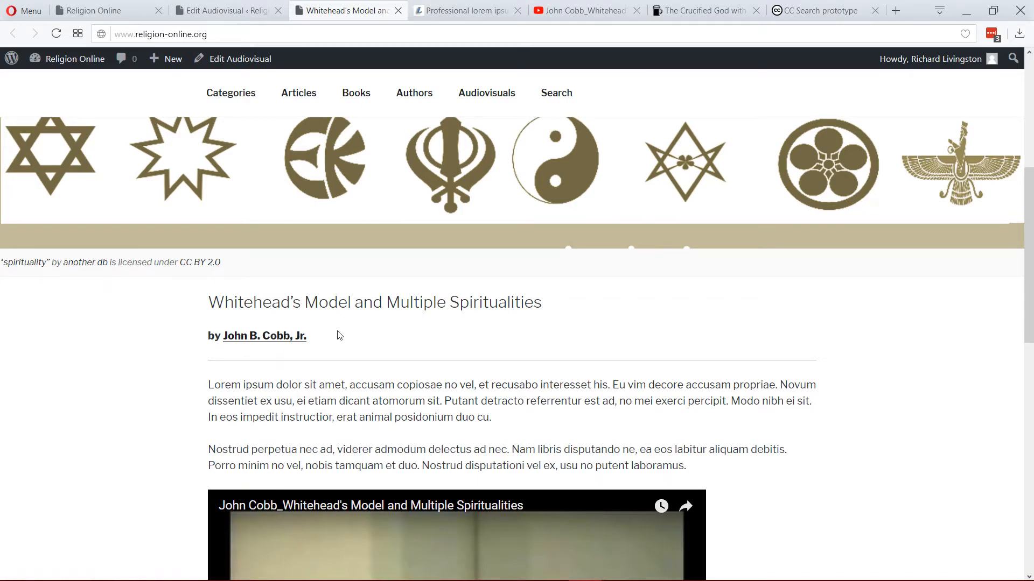
pyautogui.scroll(-2, 213, 339)
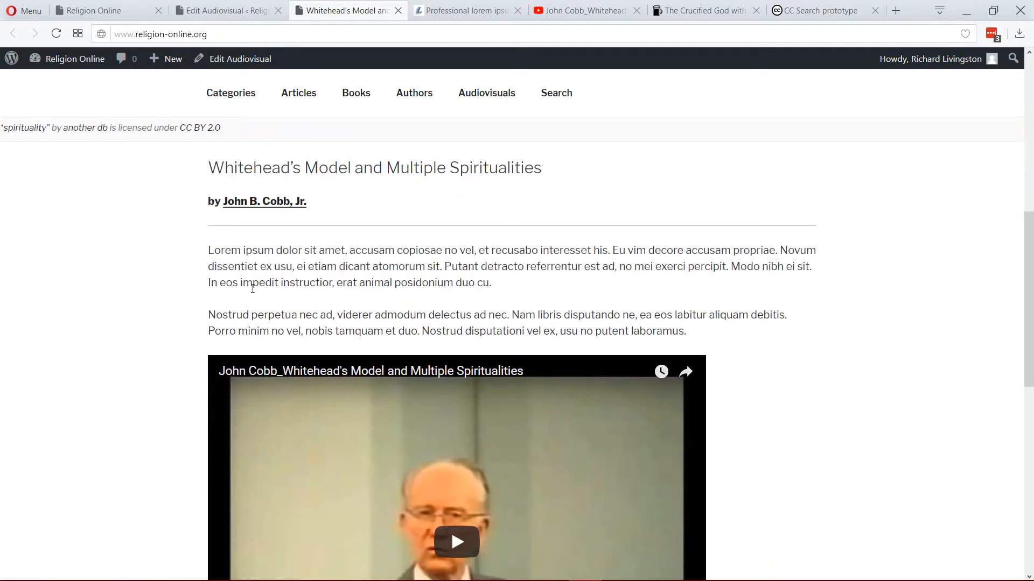
pyautogui.scroll(-3, 247, 353)
pyautogui.scroll(-3, 575, 361)
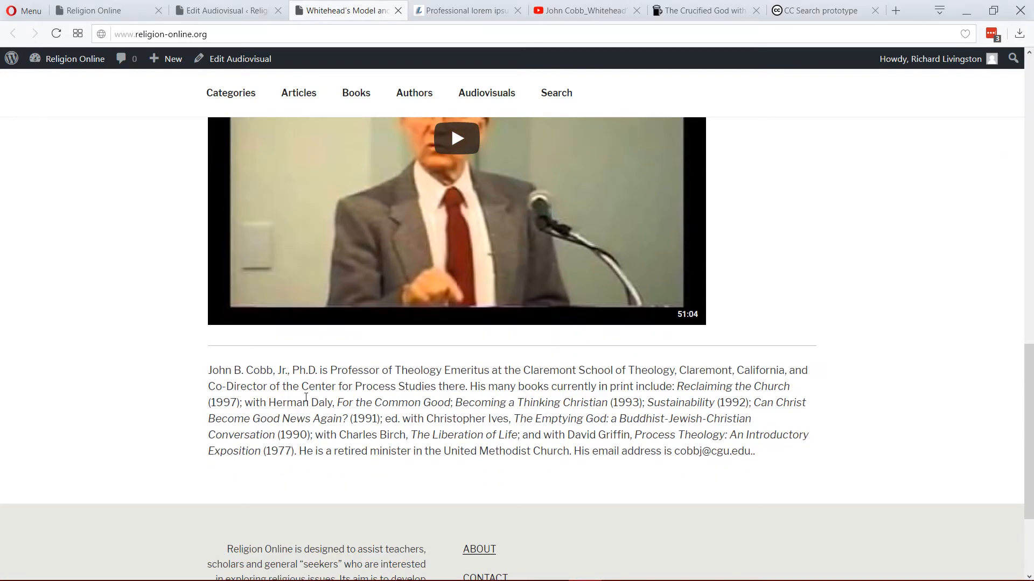
pyautogui.scroll(-2, 318, 445)
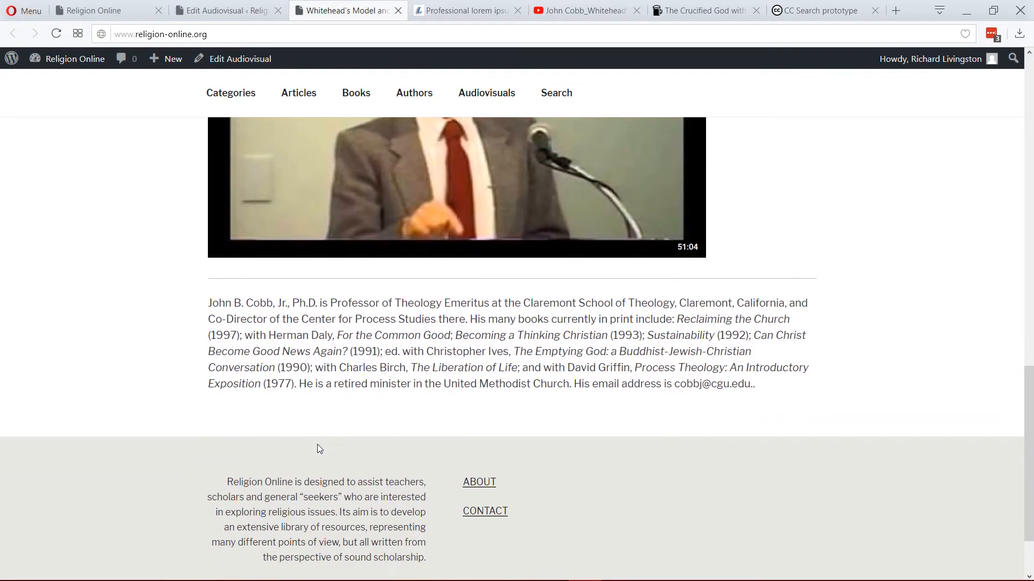
pyautogui.scroll(6, 317, 447)
pyautogui.scroll(5, 315, 448)
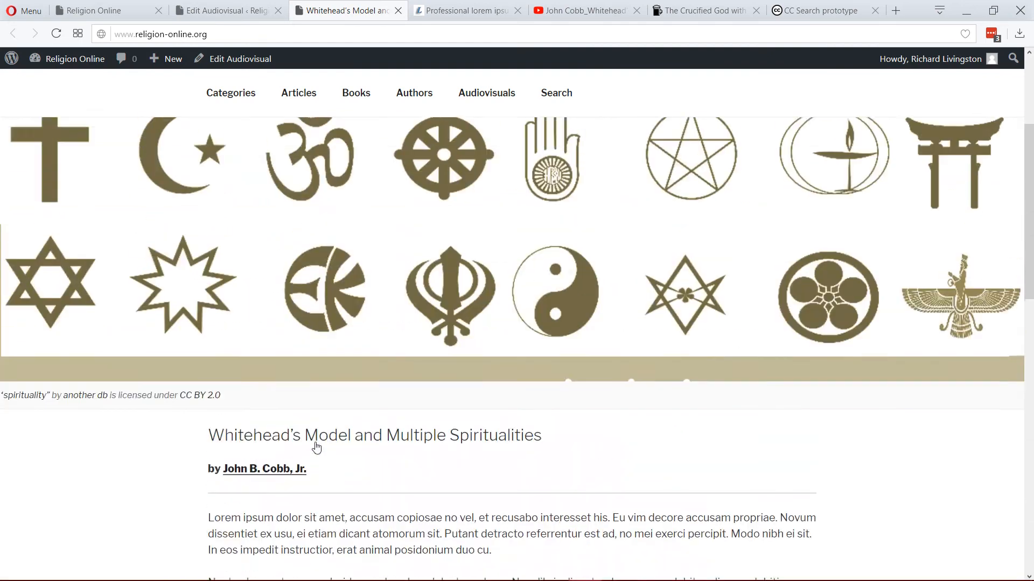
# Publish the audiovisual entry from its edit page and reload the Religion Online home page.
pyautogui.click(241, 12)
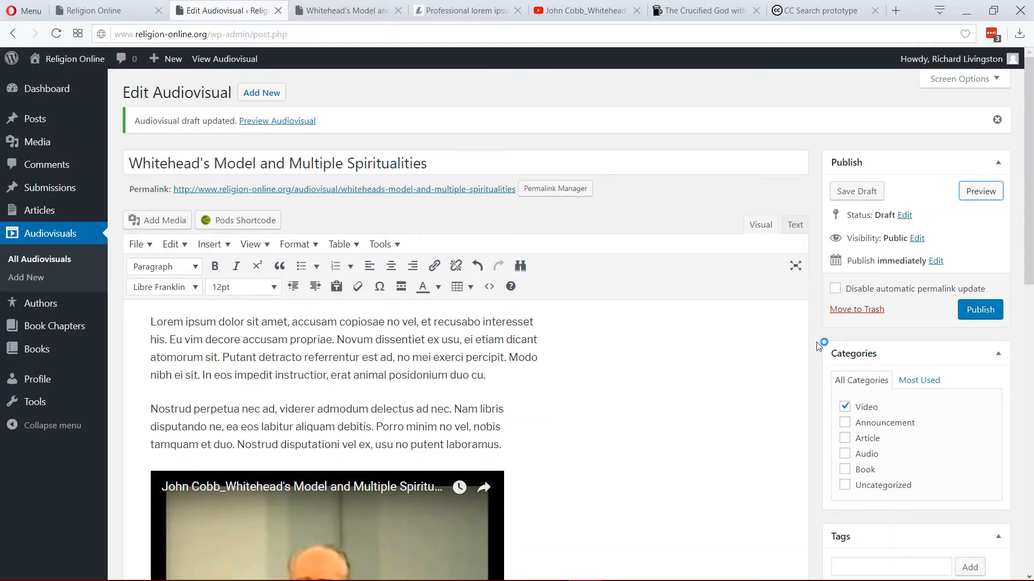
pyautogui.click(980, 312)
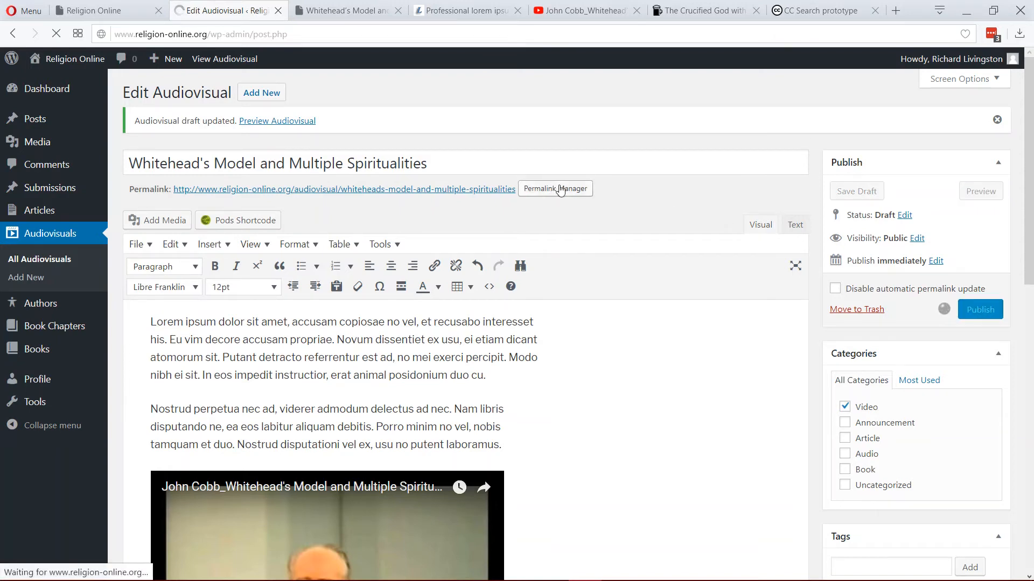
pyautogui.click(117, 11)
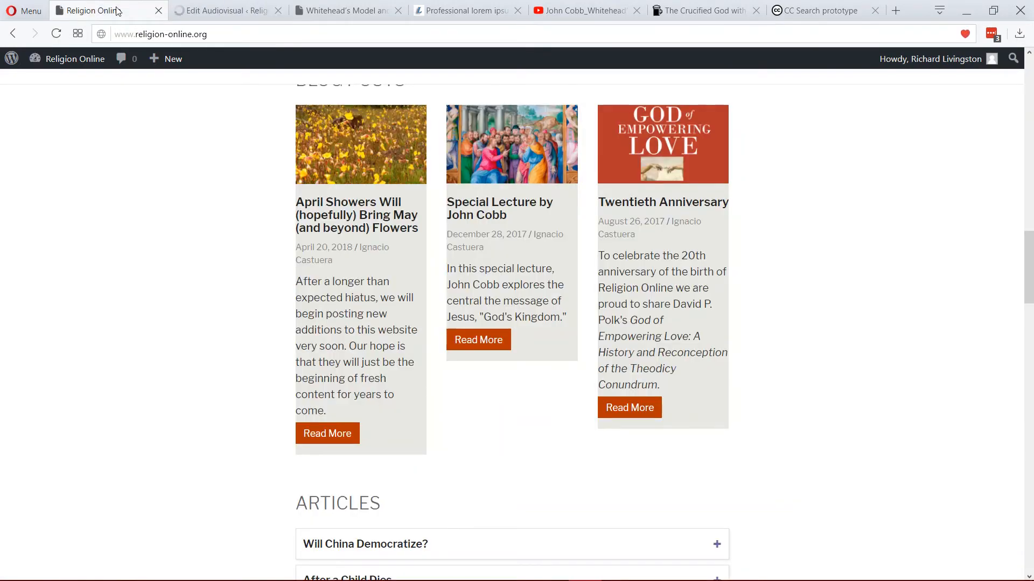
pyautogui.scroll(15, 215, 170)
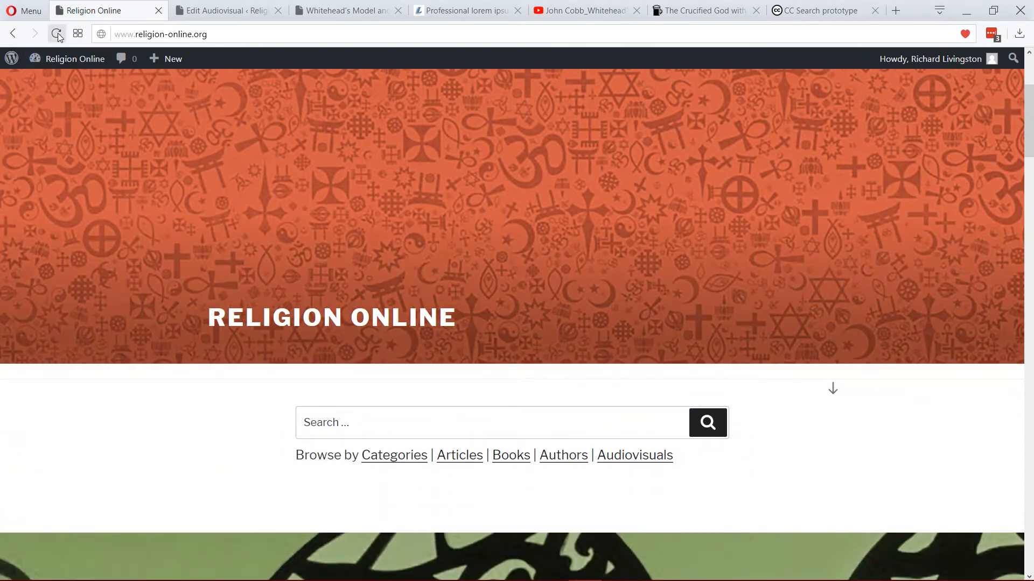
pyautogui.click(57, 34)
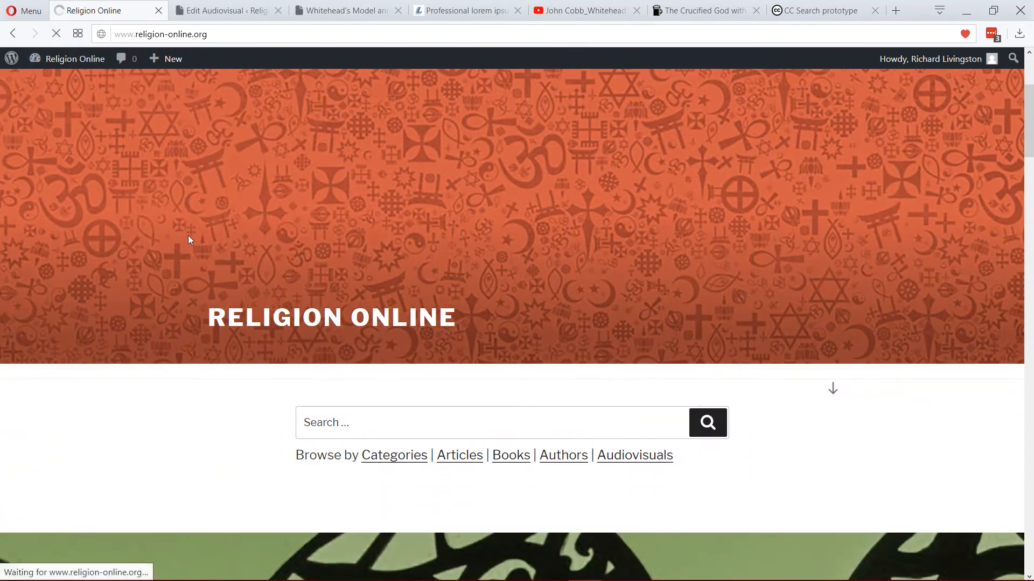
# Look through the latest blog posts, articles, books and audiovisuals on the home page for the newly published entry.
pyautogui.scroll(-6, 189, 236)
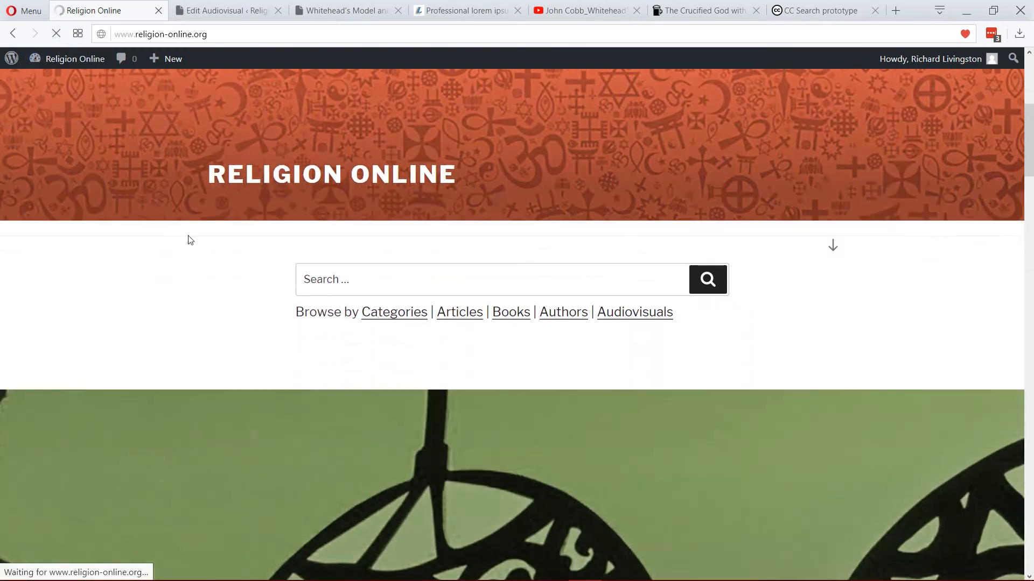
pyautogui.scroll(-2, 189, 235)
pyautogui.scroll(-8, 189, 236)
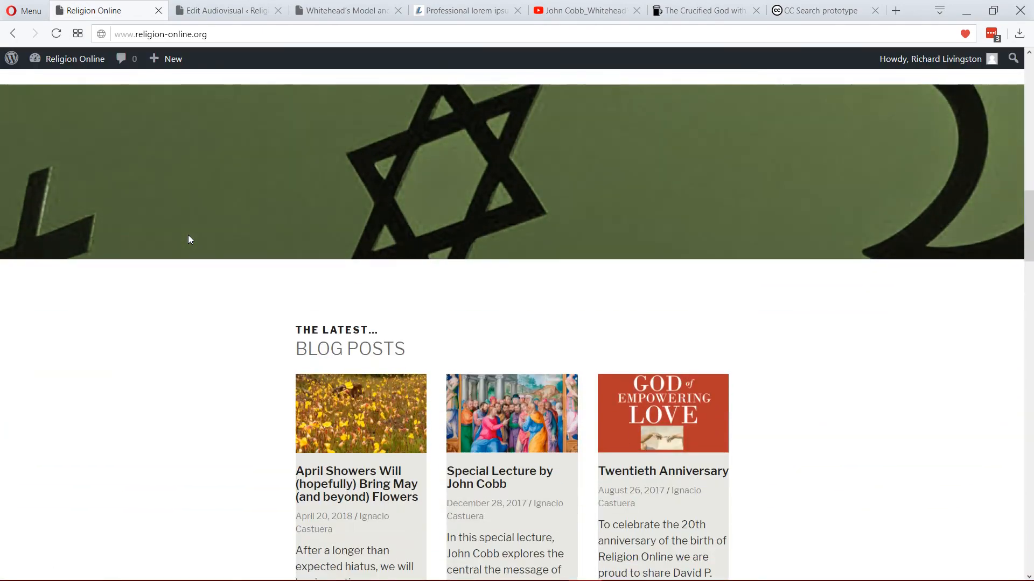
pyautogui.scroll(4, 188, 236)
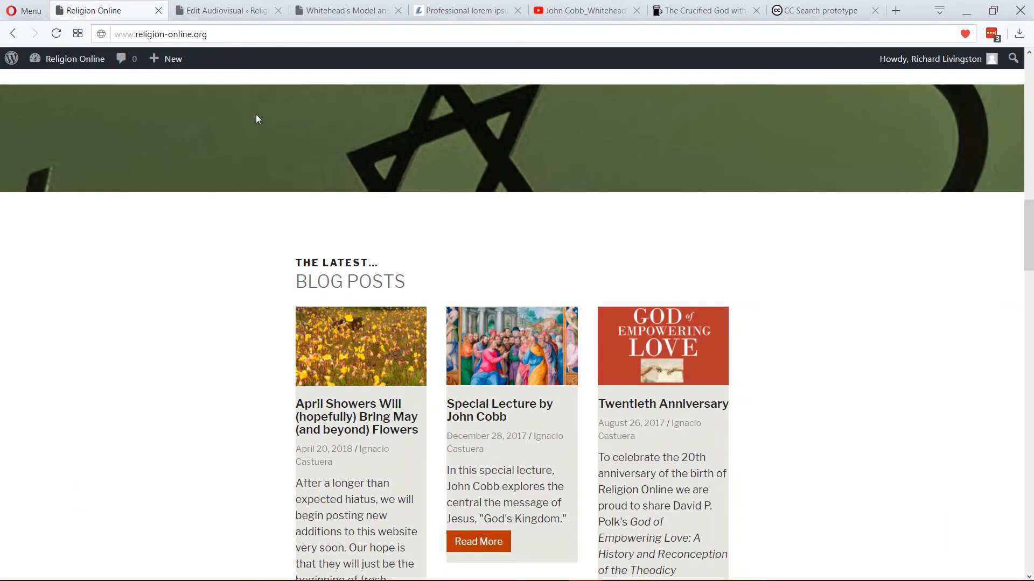
pyautogui.scroll(-5, 237, 292)
pyautogui.scroll(-10, 233, 293)
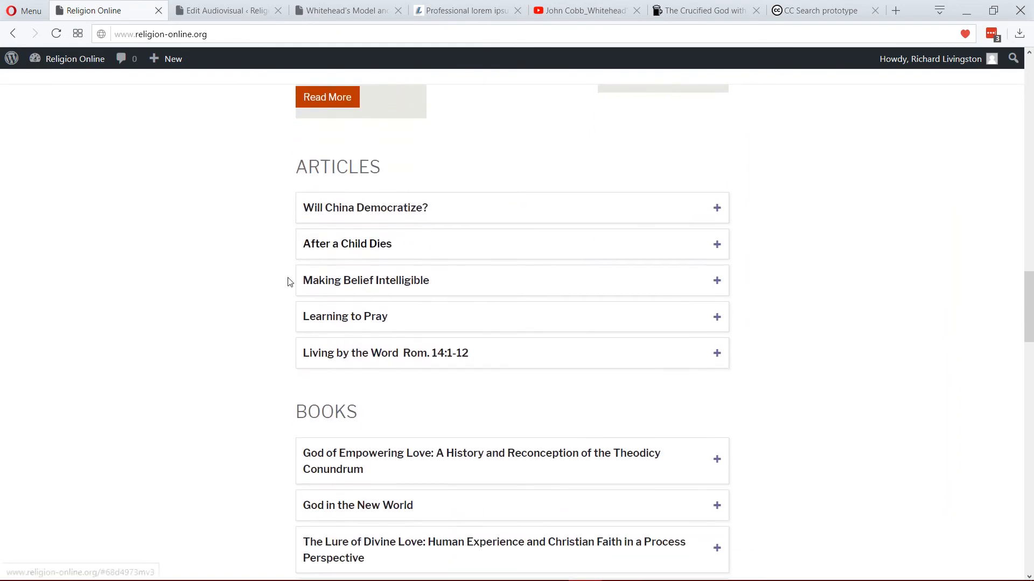
pyautogui.scroll(-2, 214, 291)
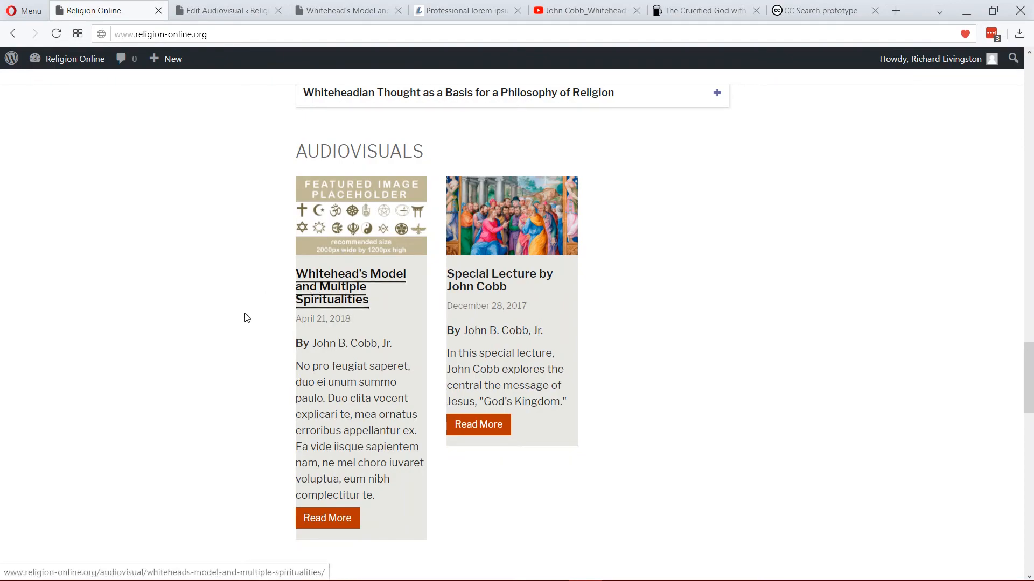
pyautogui.scroll(9, 228, 337)
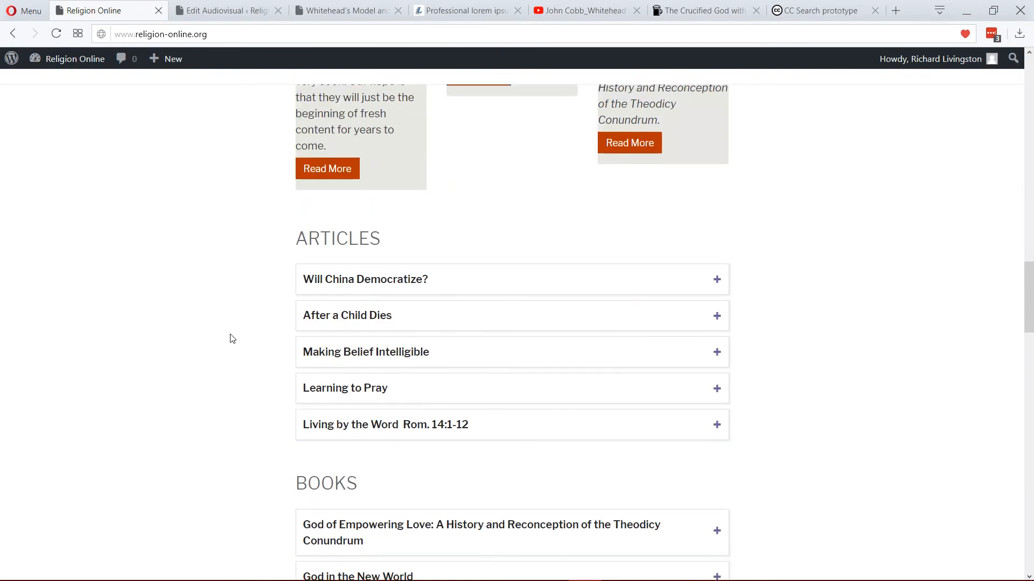
pyautogui.scroll(10, 231, 338)
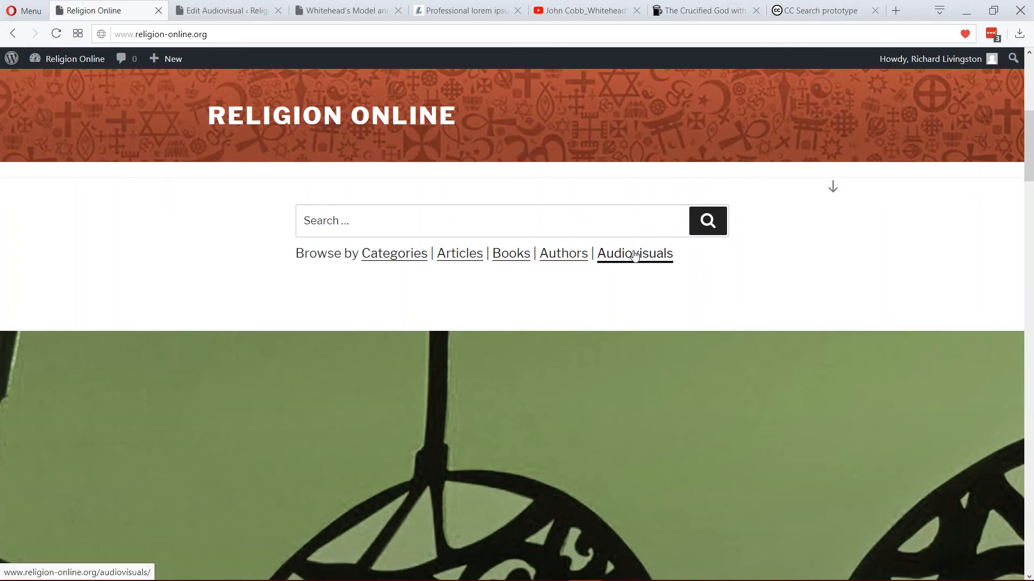
# Open the site's Audiovisuals listing and examine the new entry's image, title, date, presenter and excerpt.
pyautogui.click(636, 255)
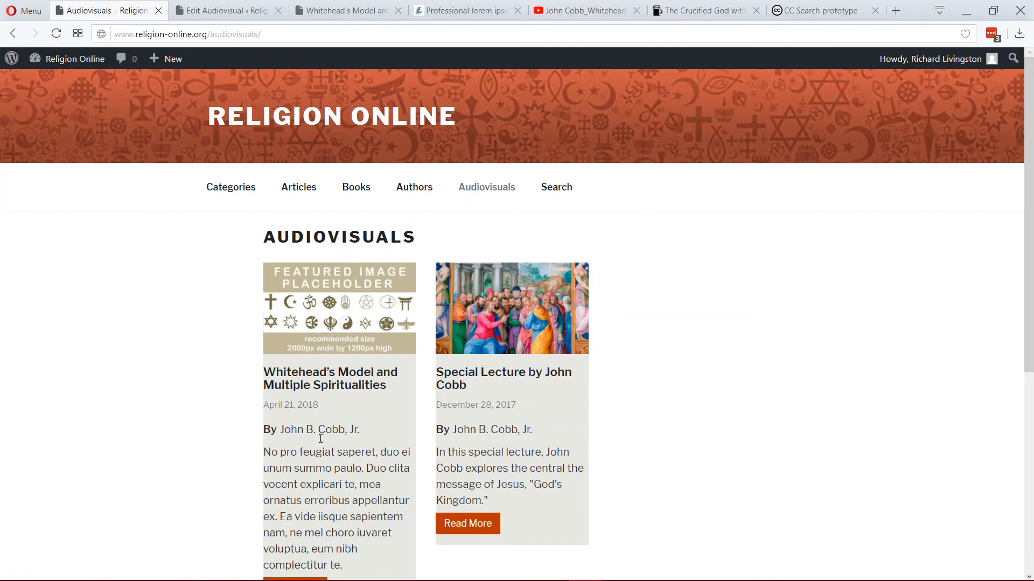
pyautogui.scroll(-4, 634, 397)
pyautogui.scroll(4, 634, 397)
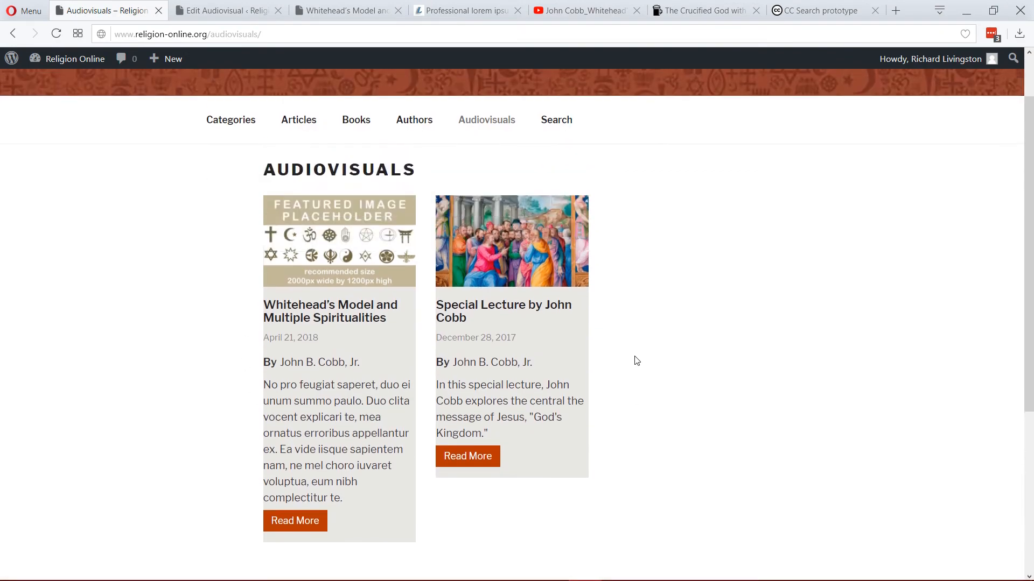
pyautogui.scroll(-1, 634, 360)
pyautogui.scroll(2, 186, 296)
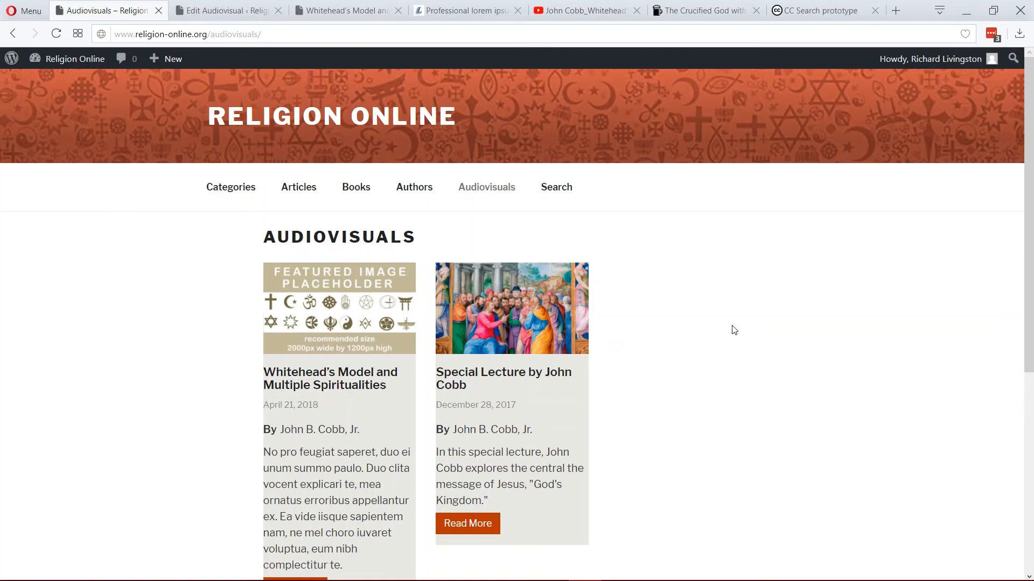
pyautogui.scroll(-6, 734, 330)
pyautogui.scroll(6, 733, 330)
pyautogui.scroll(-2, 734, 330)
pyautogui.scroll(2, 734, 330)
pyautogui.scroll(-3, 621, 346)
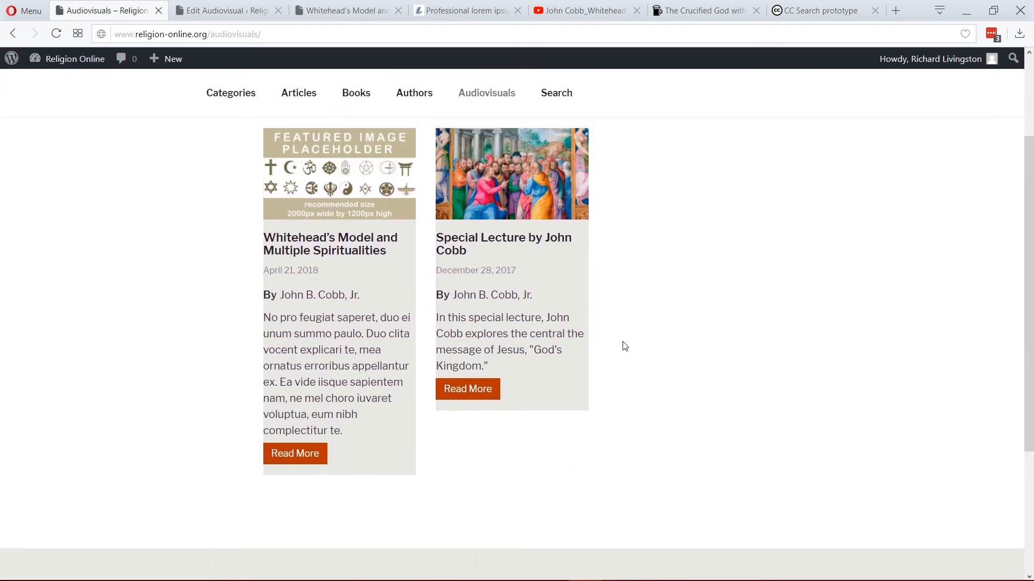